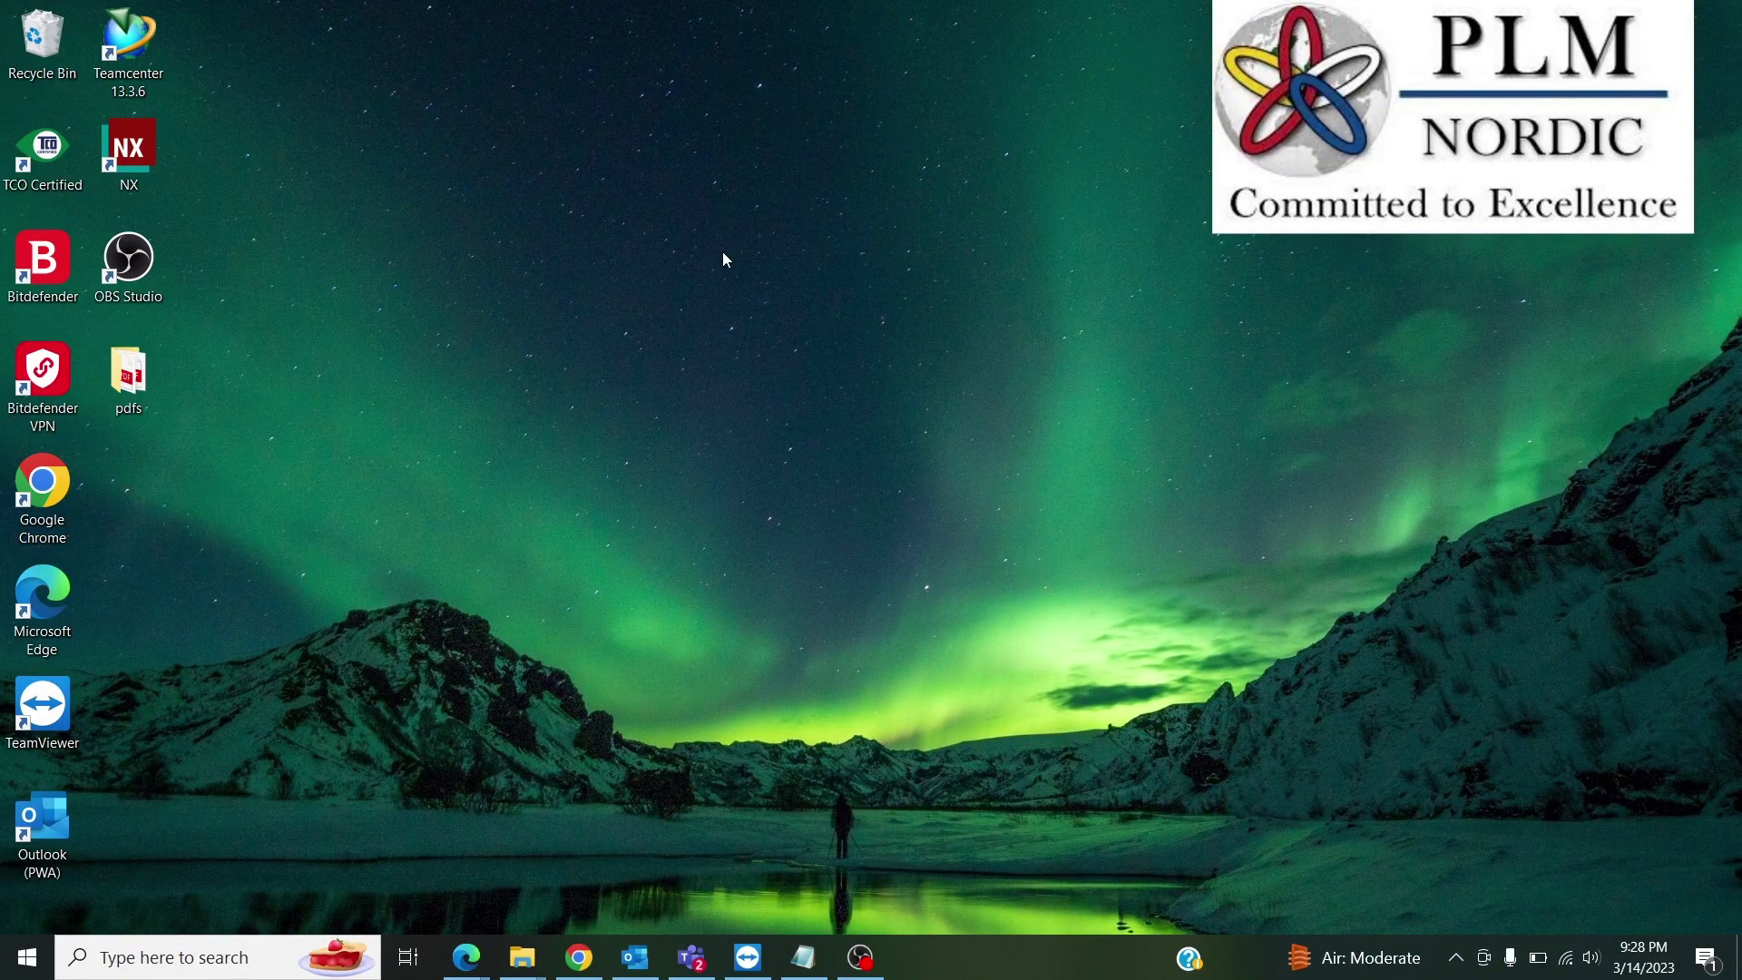
Launch Teamcenter and open the 000030-pump casing item from the nx parts folder in NX.
double_click(128, 45)
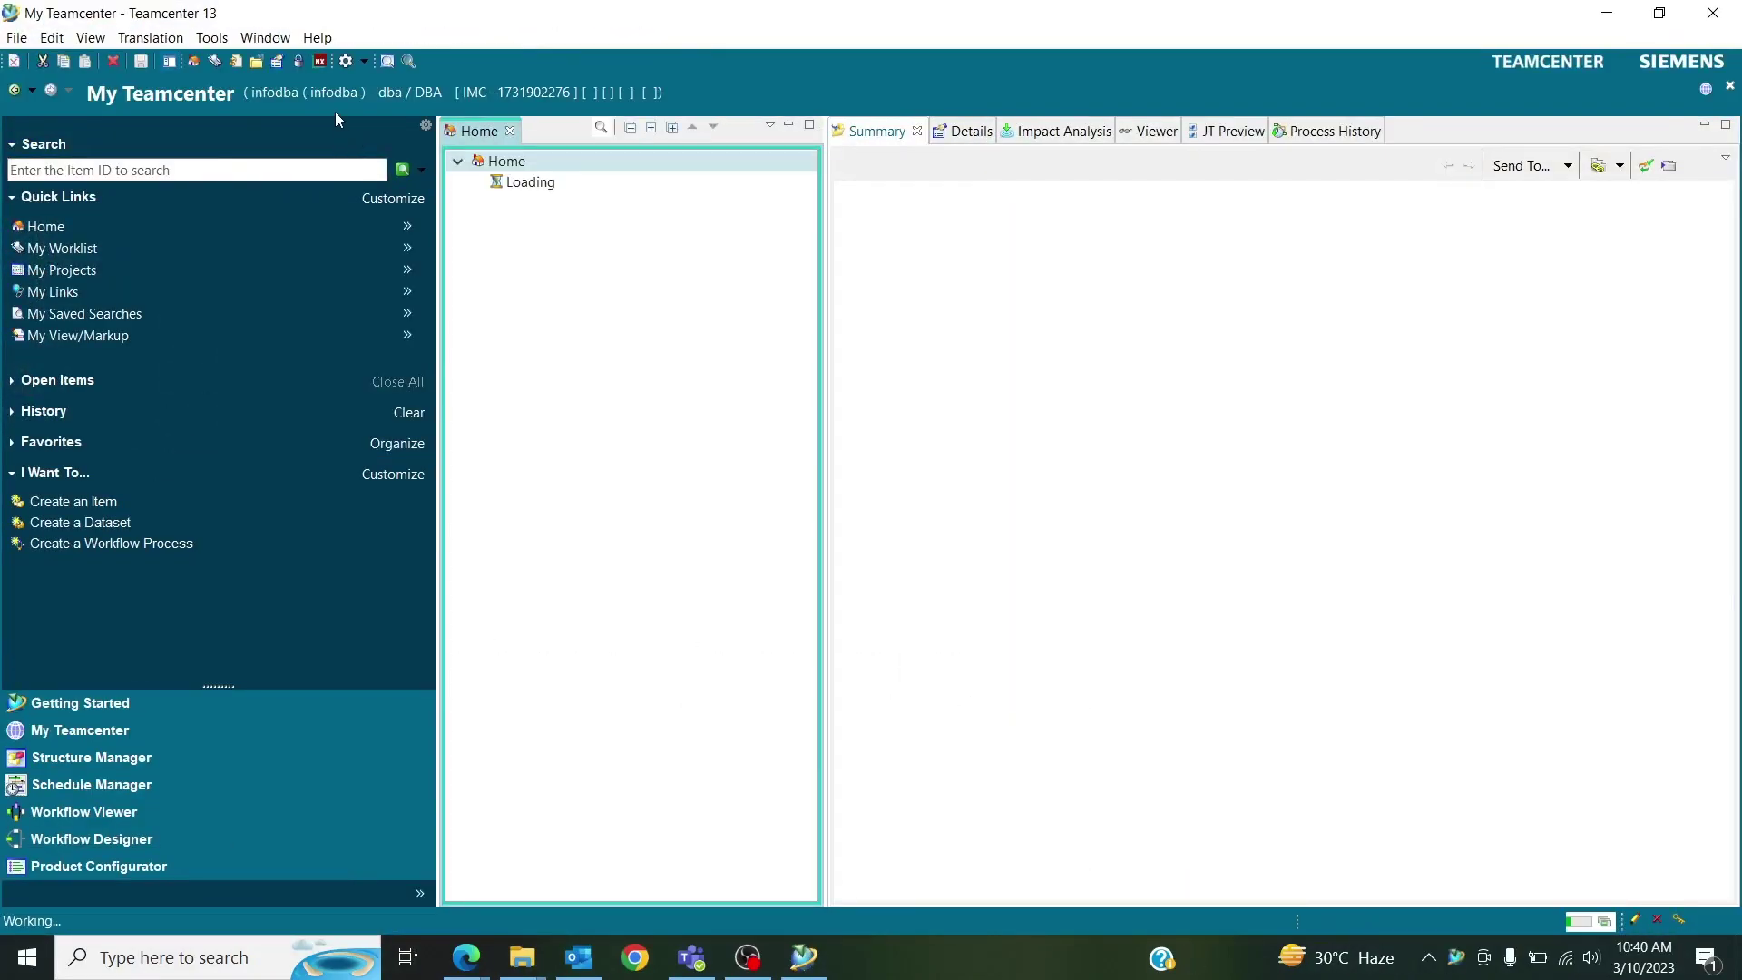
left_click(476, 412)
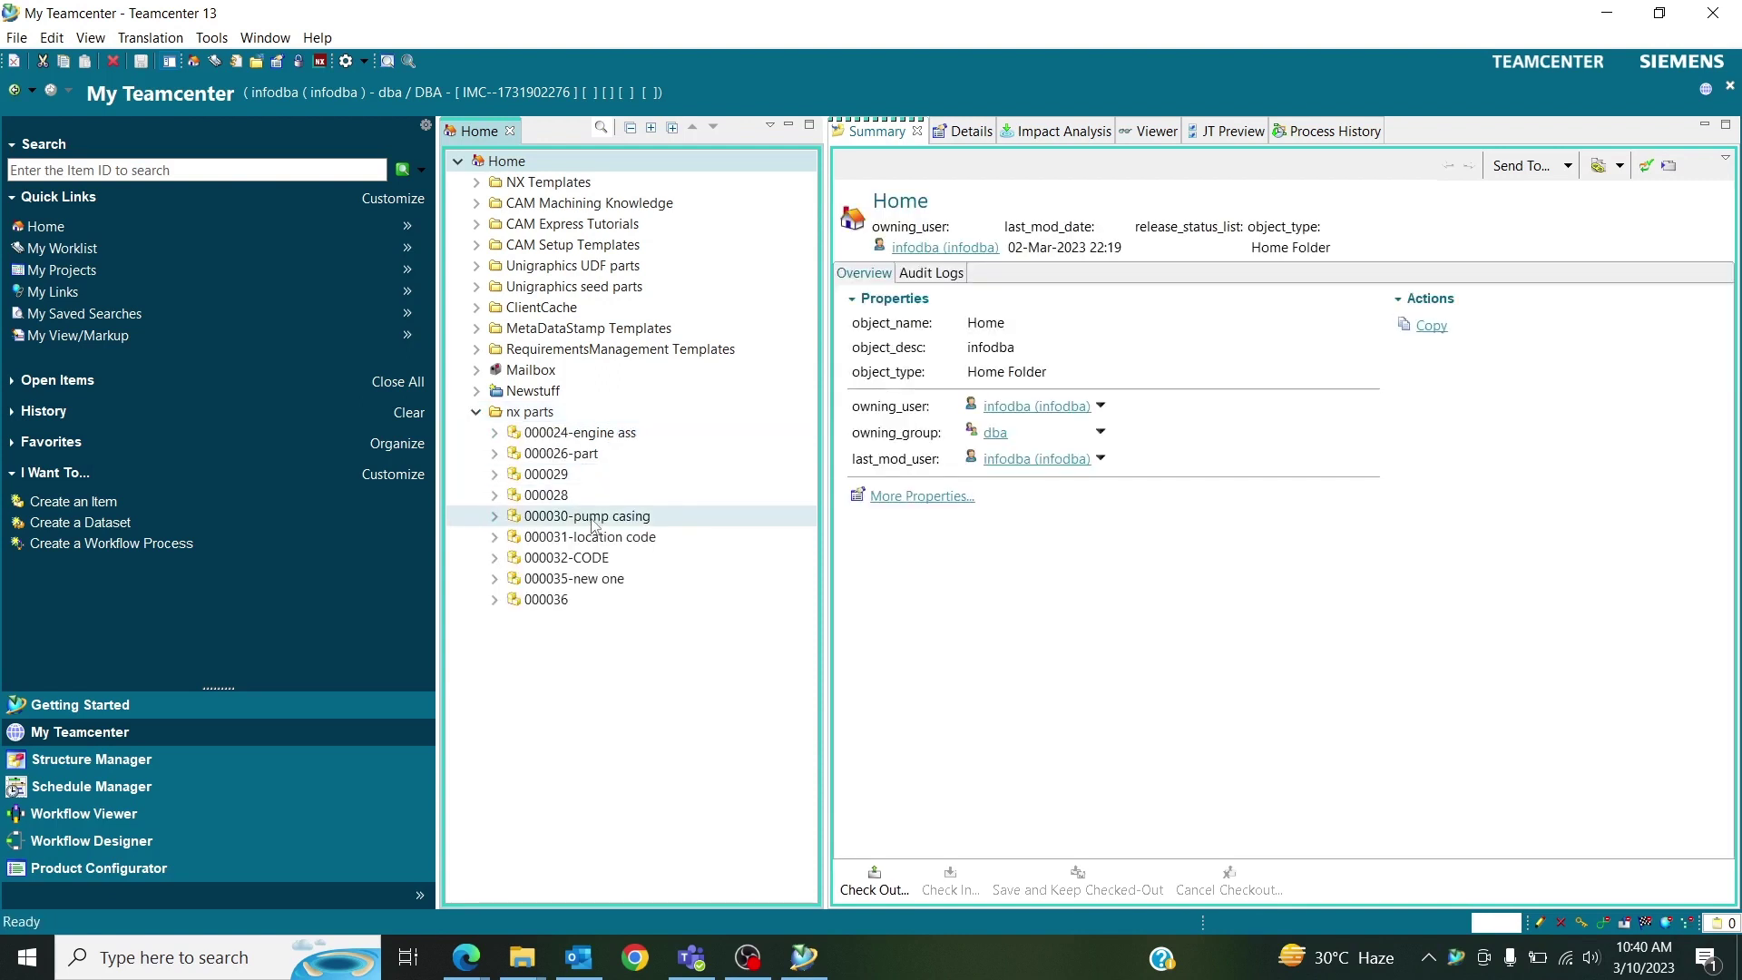
left_click(591, 518)
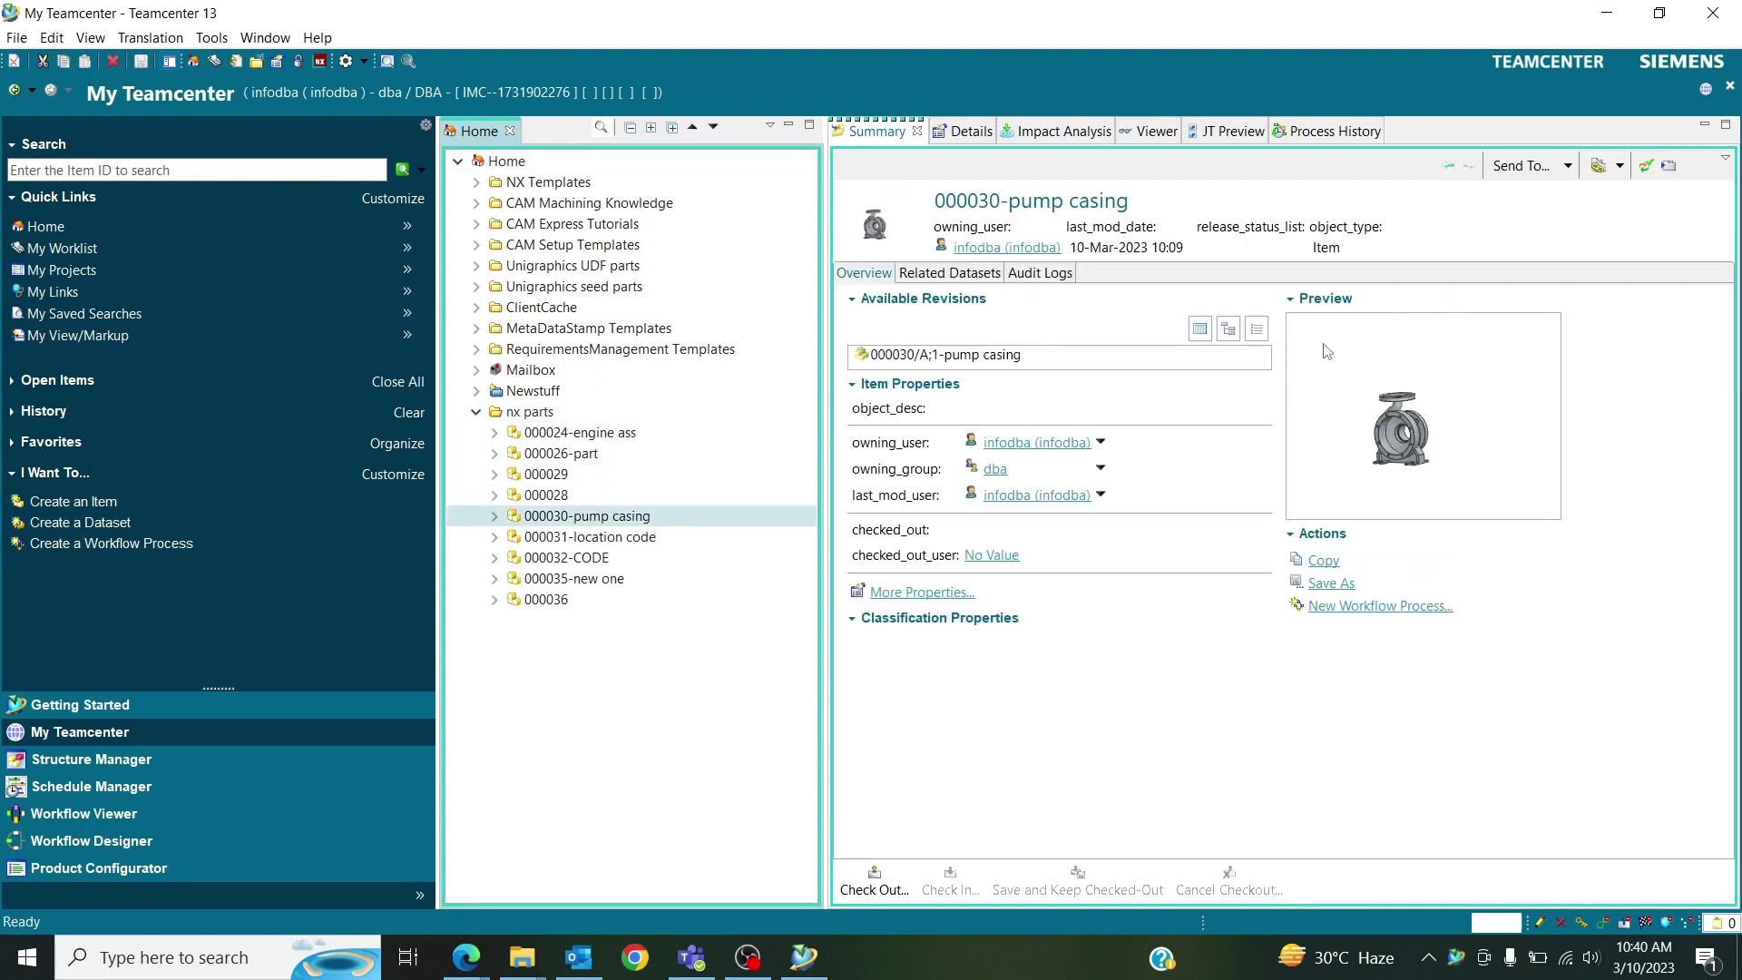
left_click(320, 61)
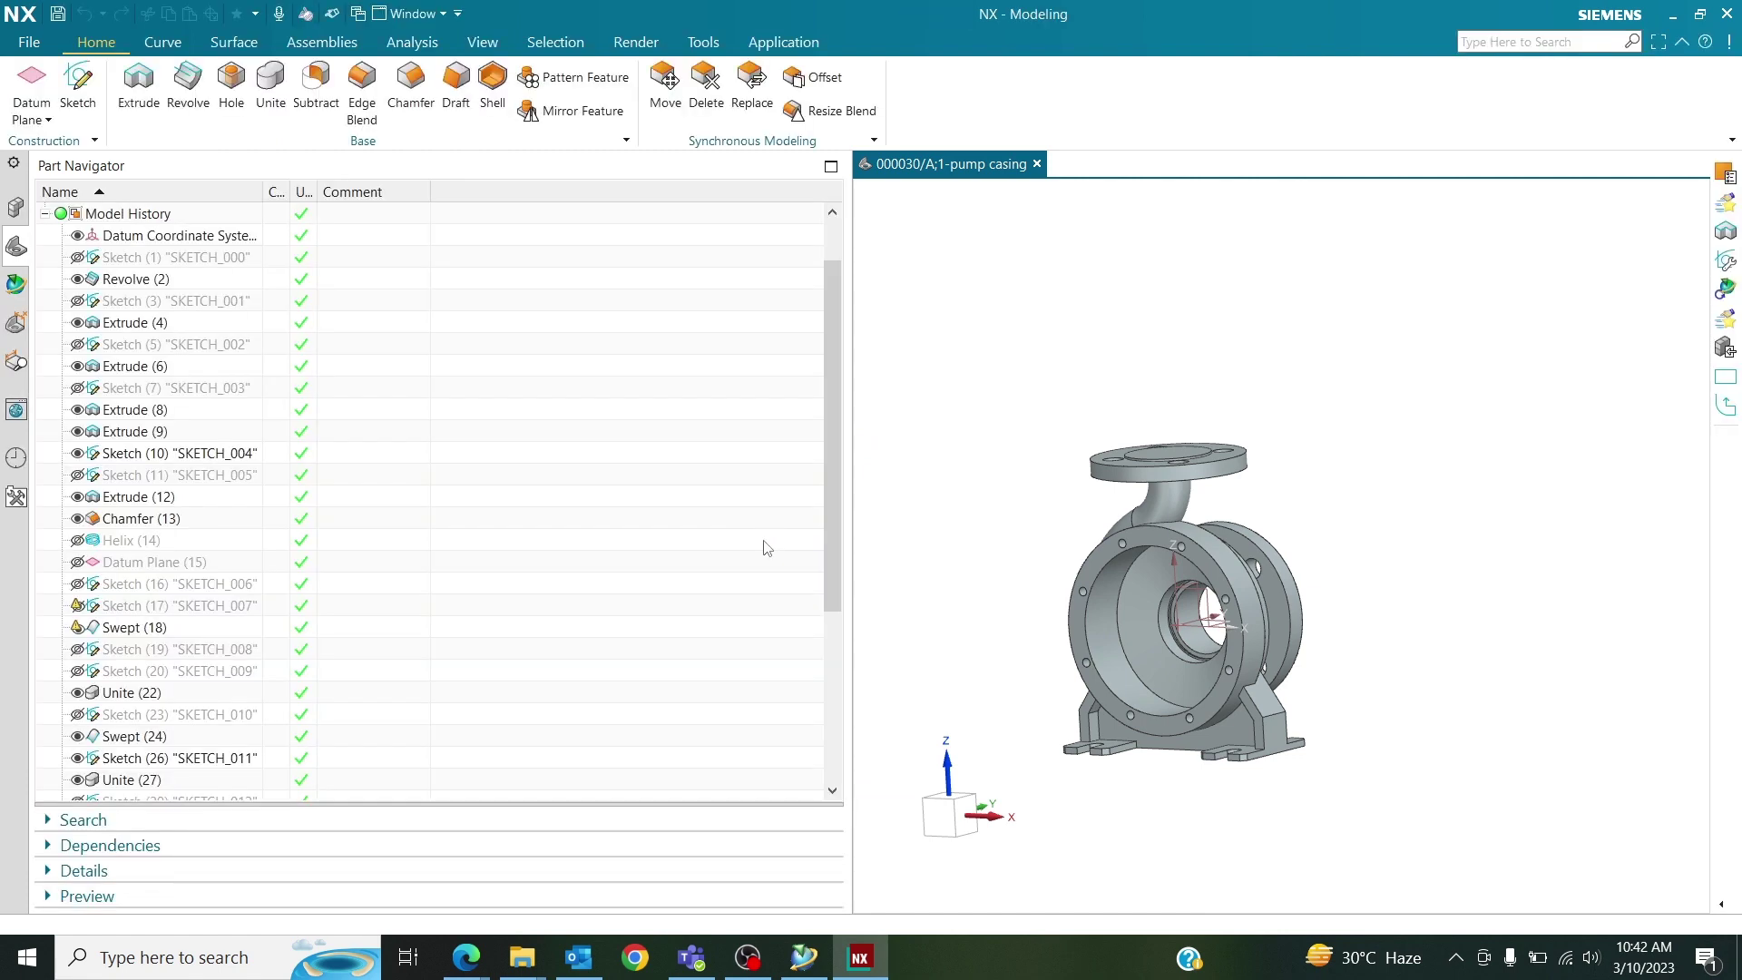
Inspect the pump casing's locked Item attributes, such as Date Modified, in Properties, then cancel unchanged.
left_click(17, 211)
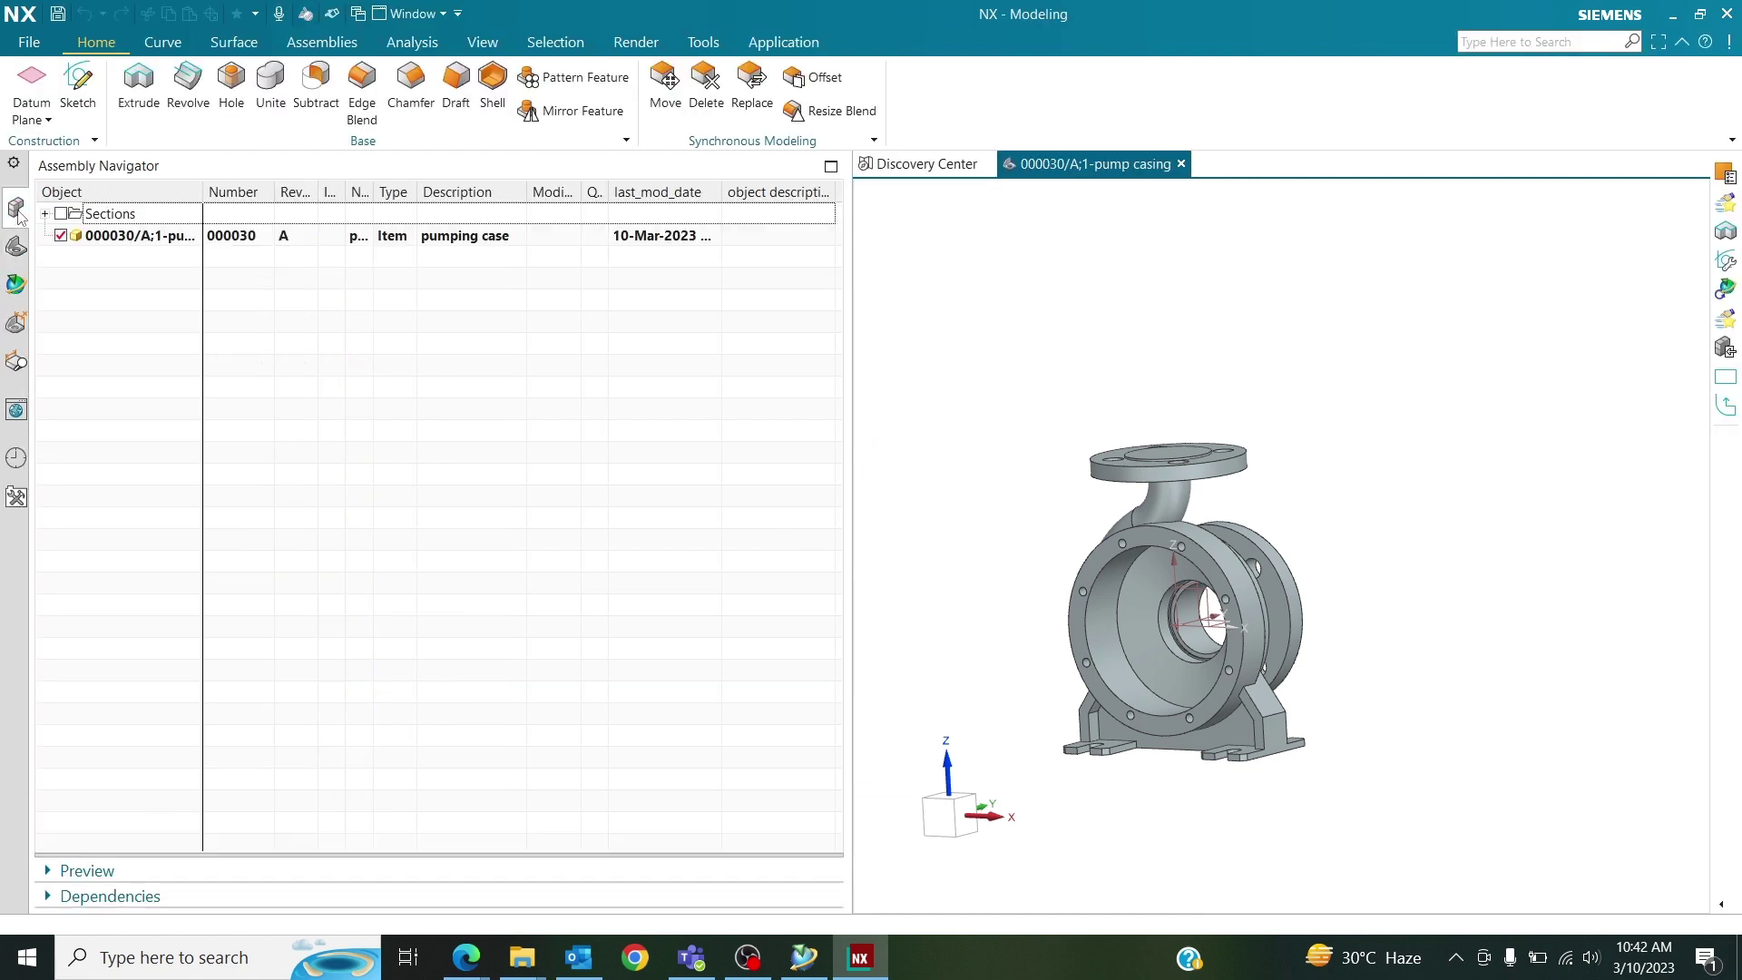
left_click(106, 238)
right_click(106, 237)
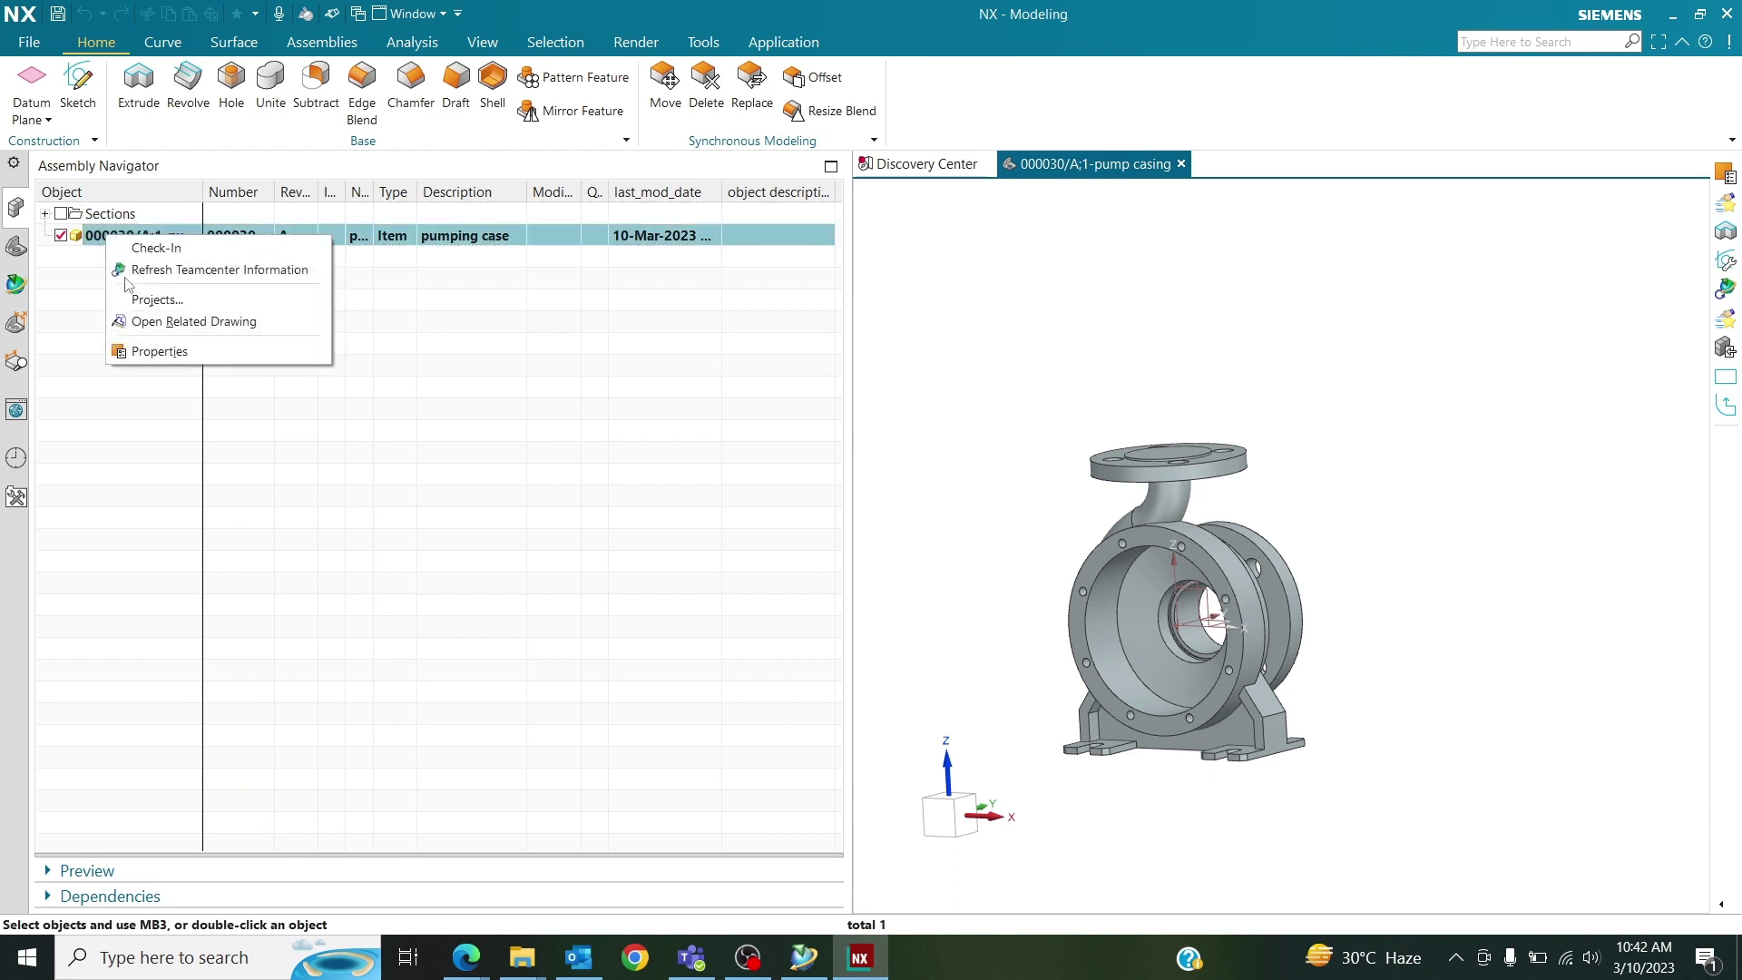
left_click(169, 352)
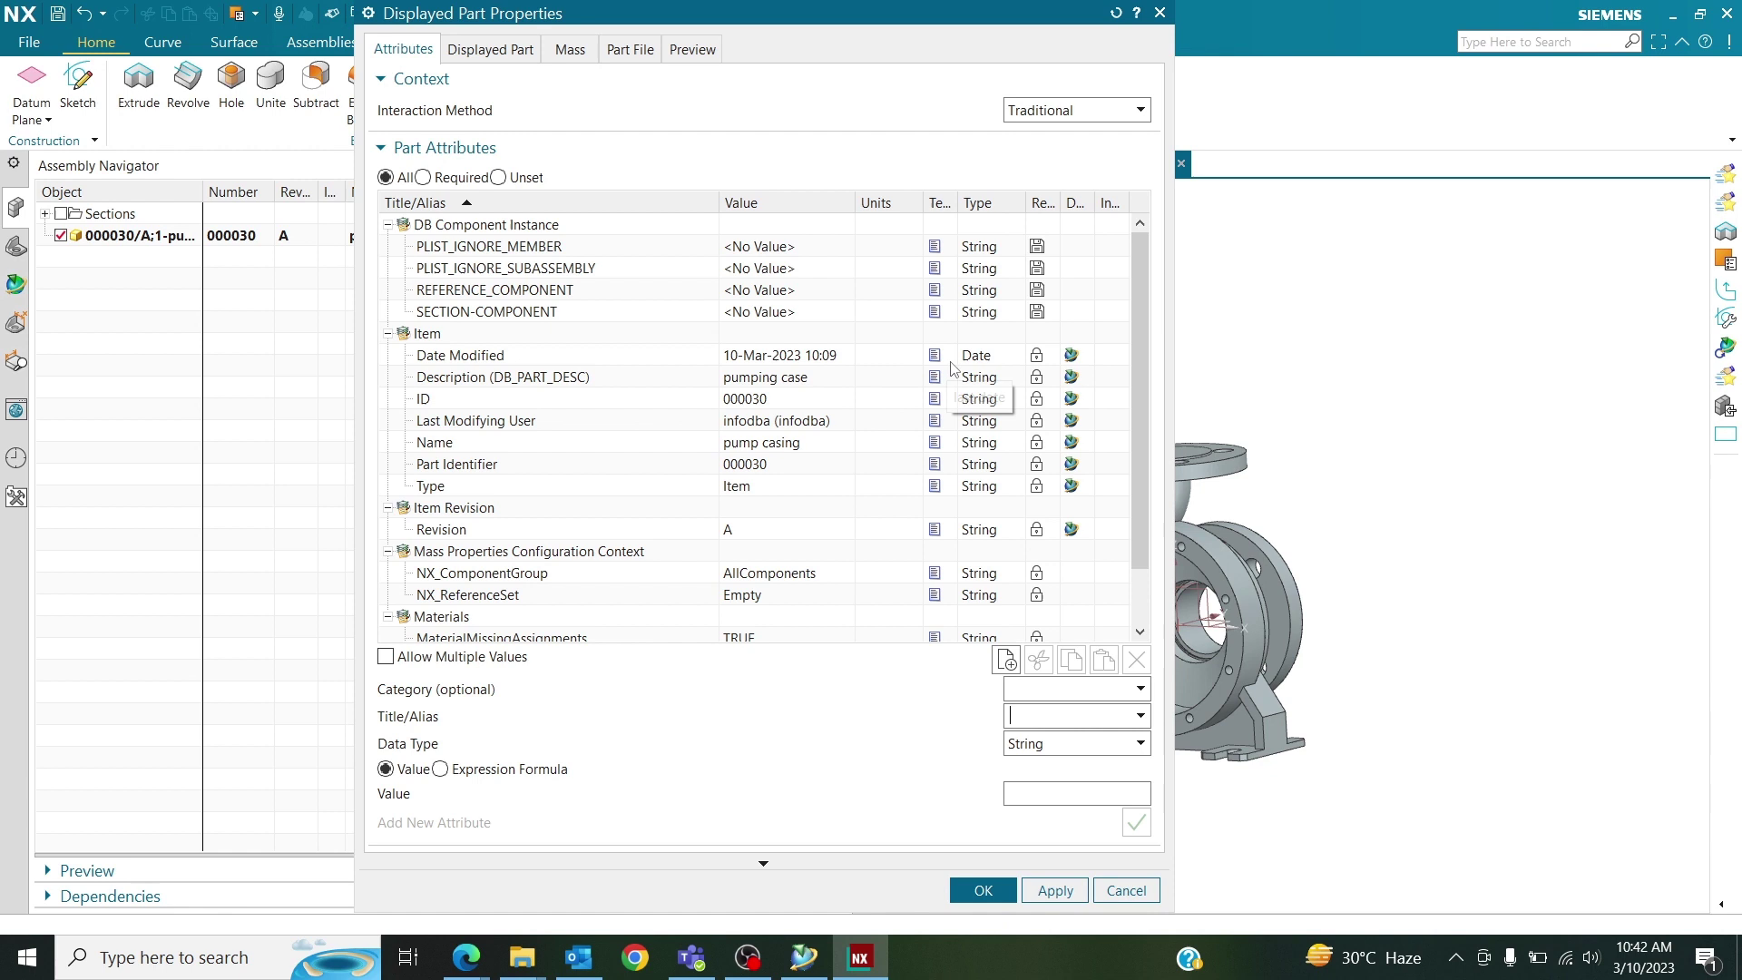
left_click(1002, 356)
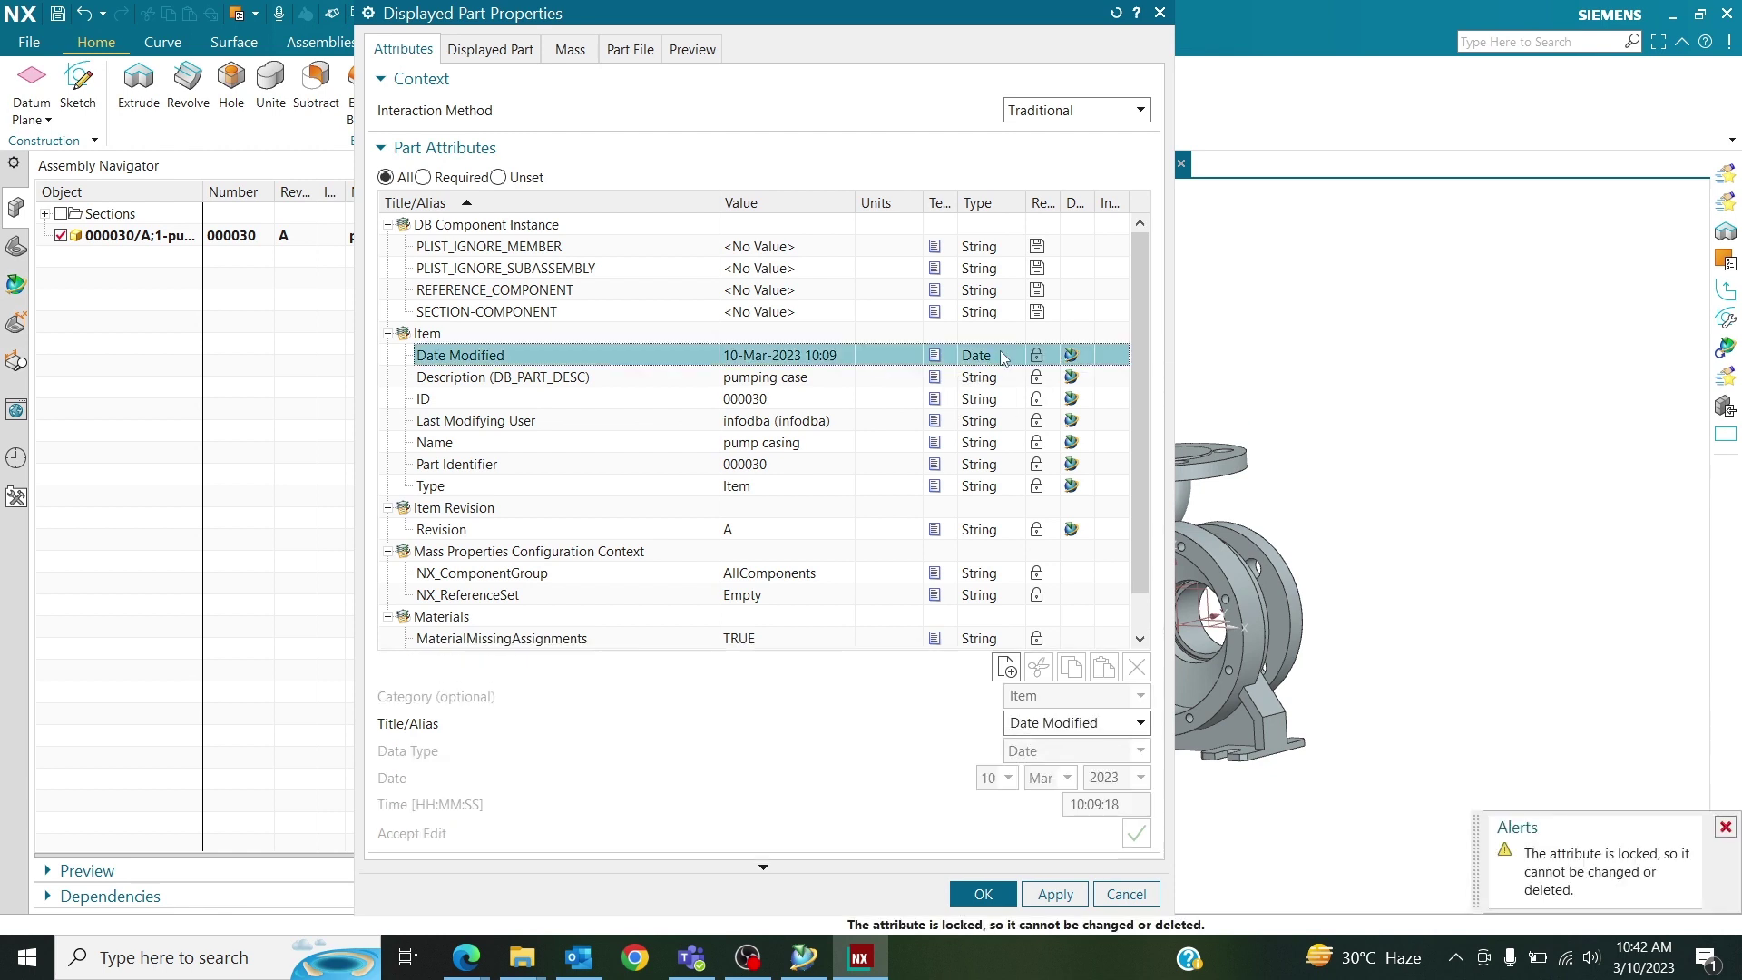
left_click(1053, 490, "shift")
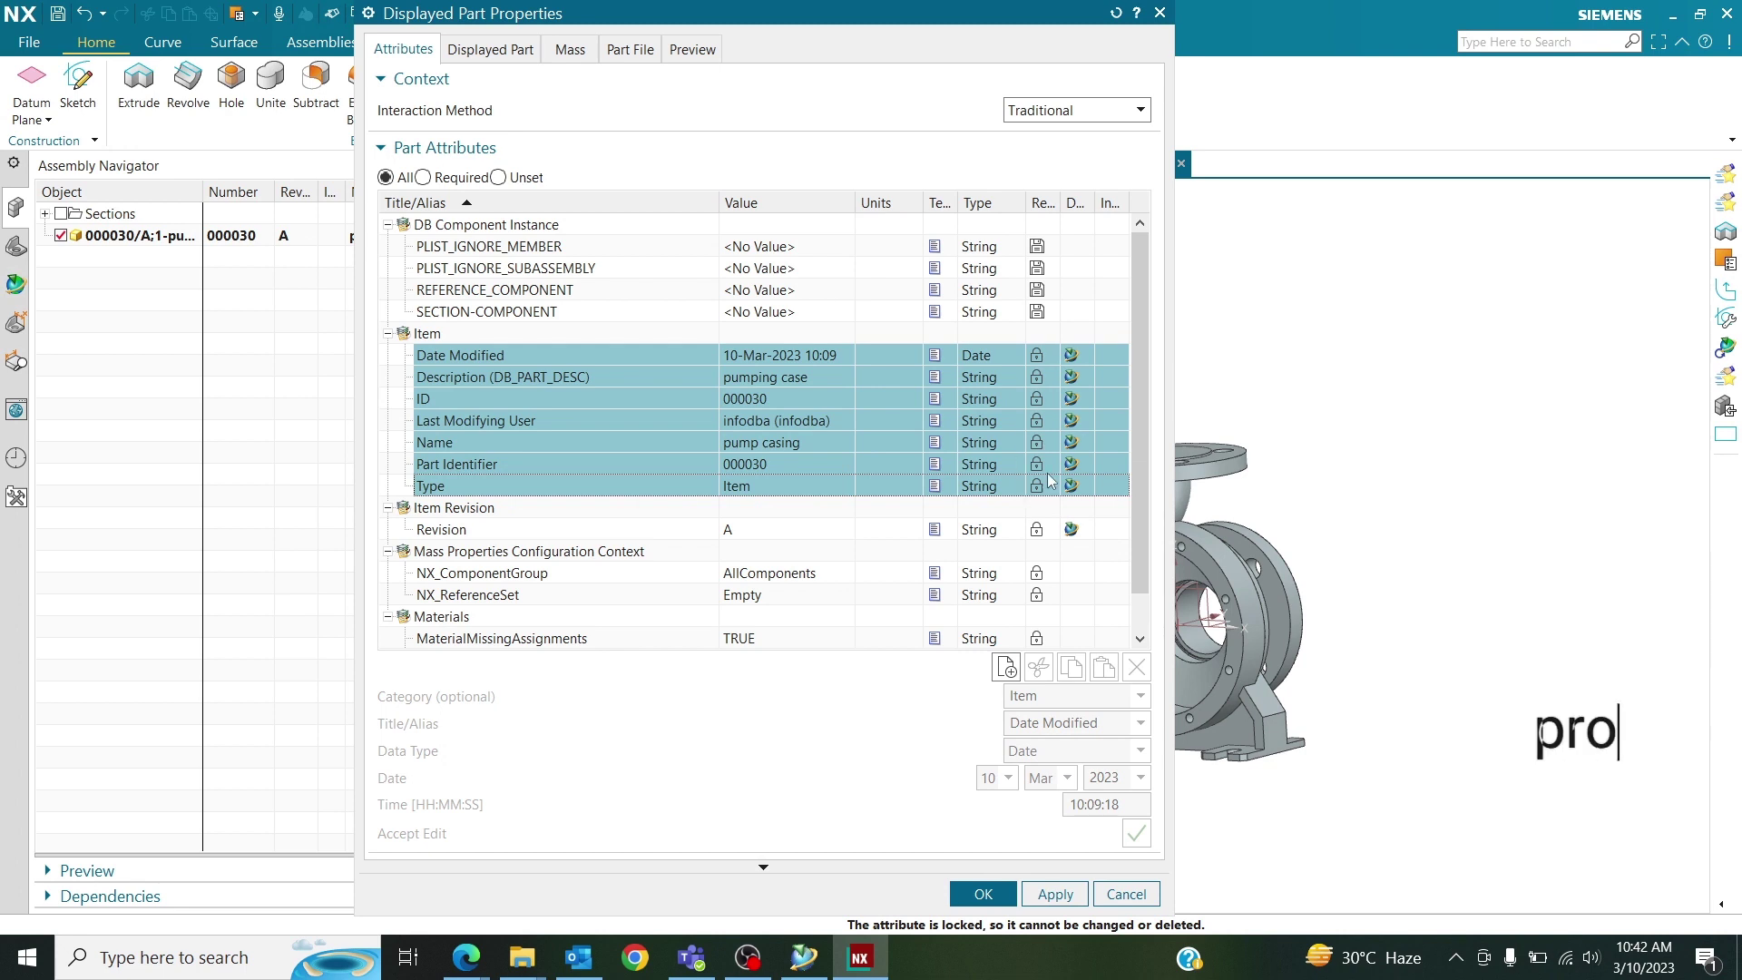
left_click(1121, 894)
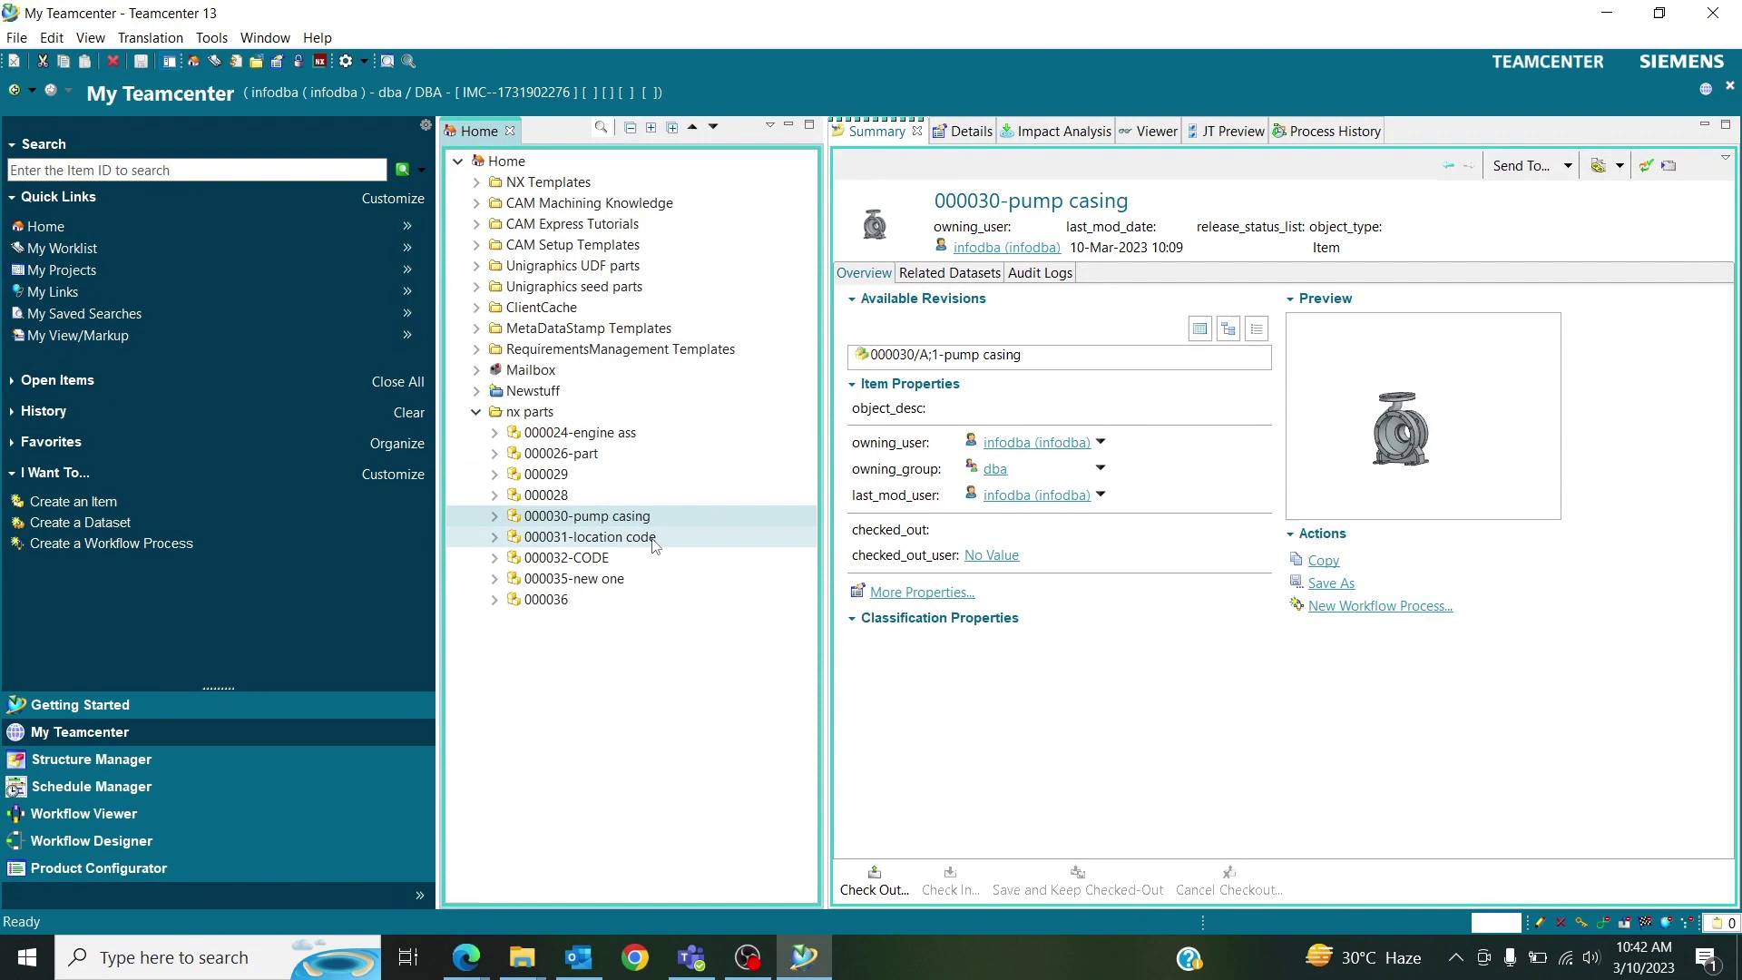
Check out the pump casing item for editing and list all its properties, including empty ones.
right_click(646, 523)
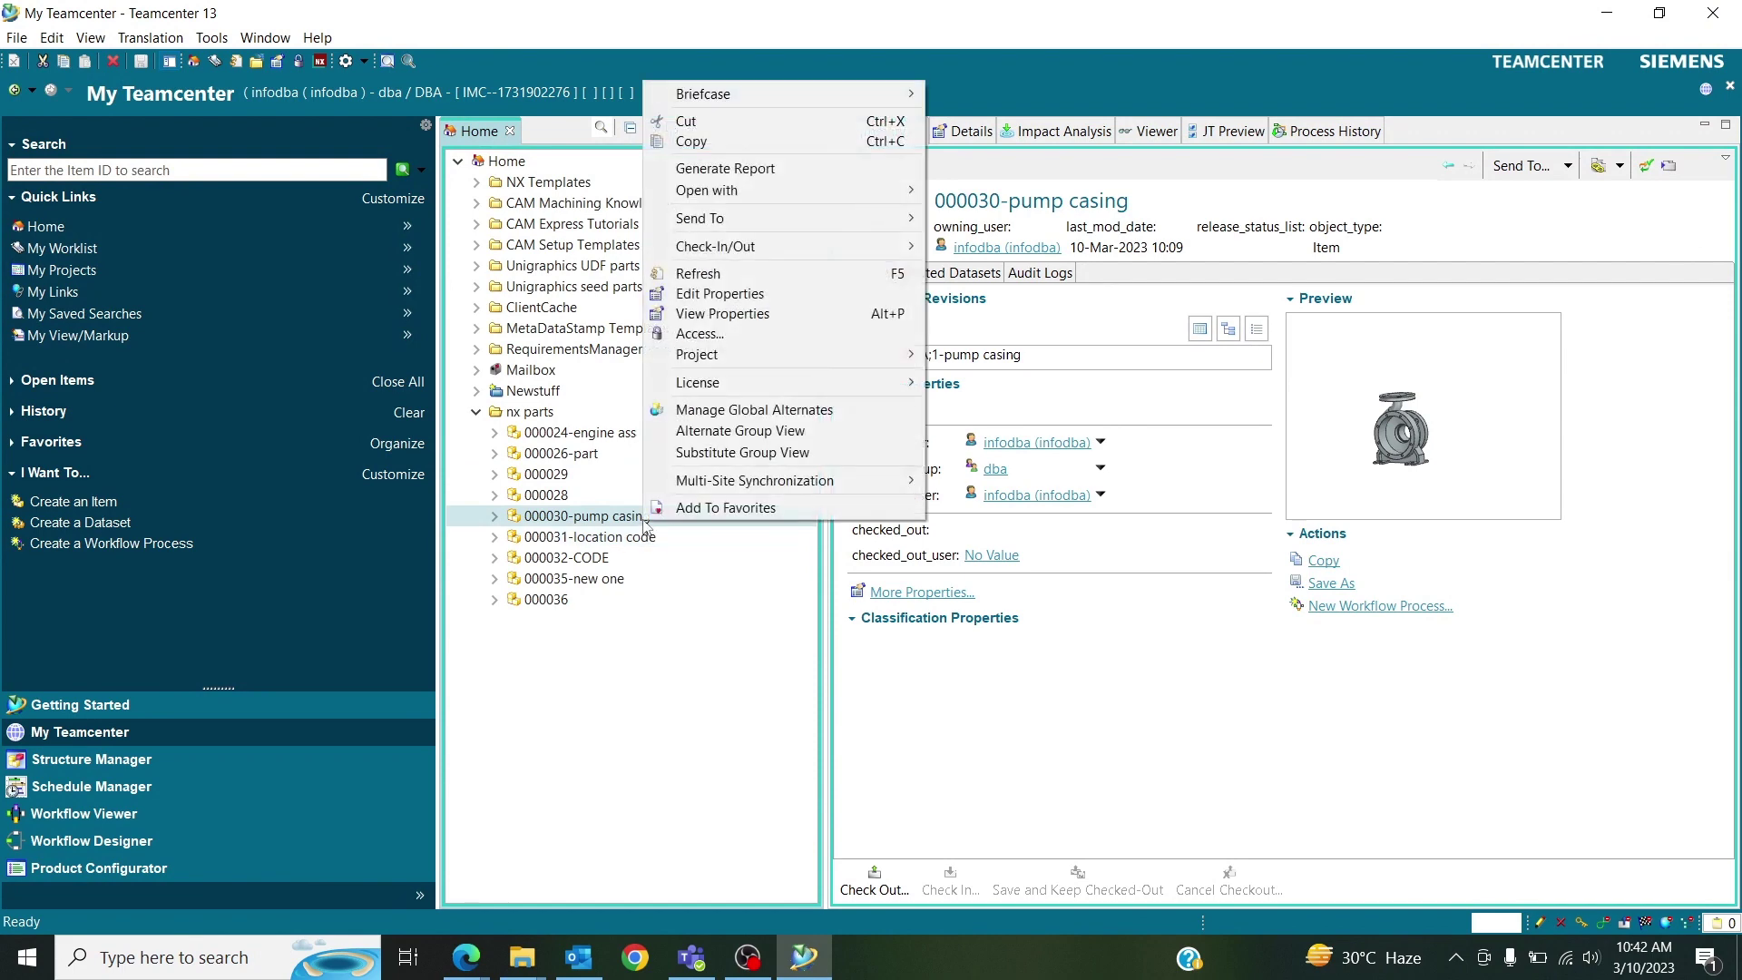
left_click(694, 300)
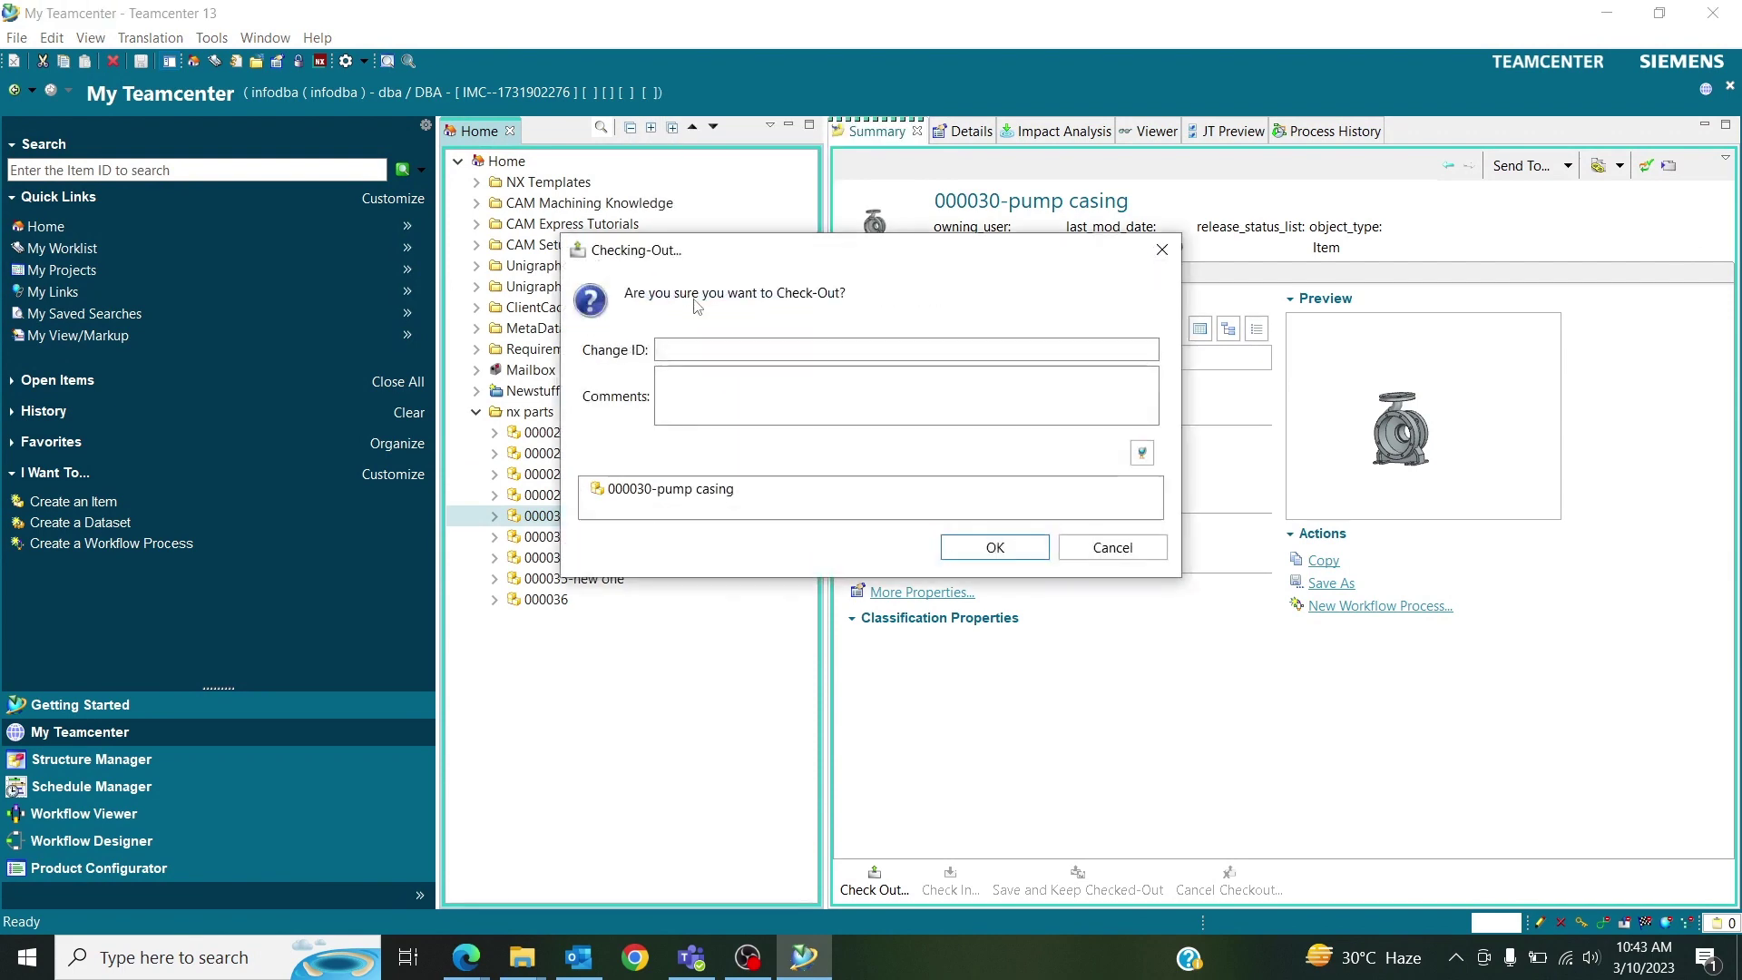
left_click(995, 548)
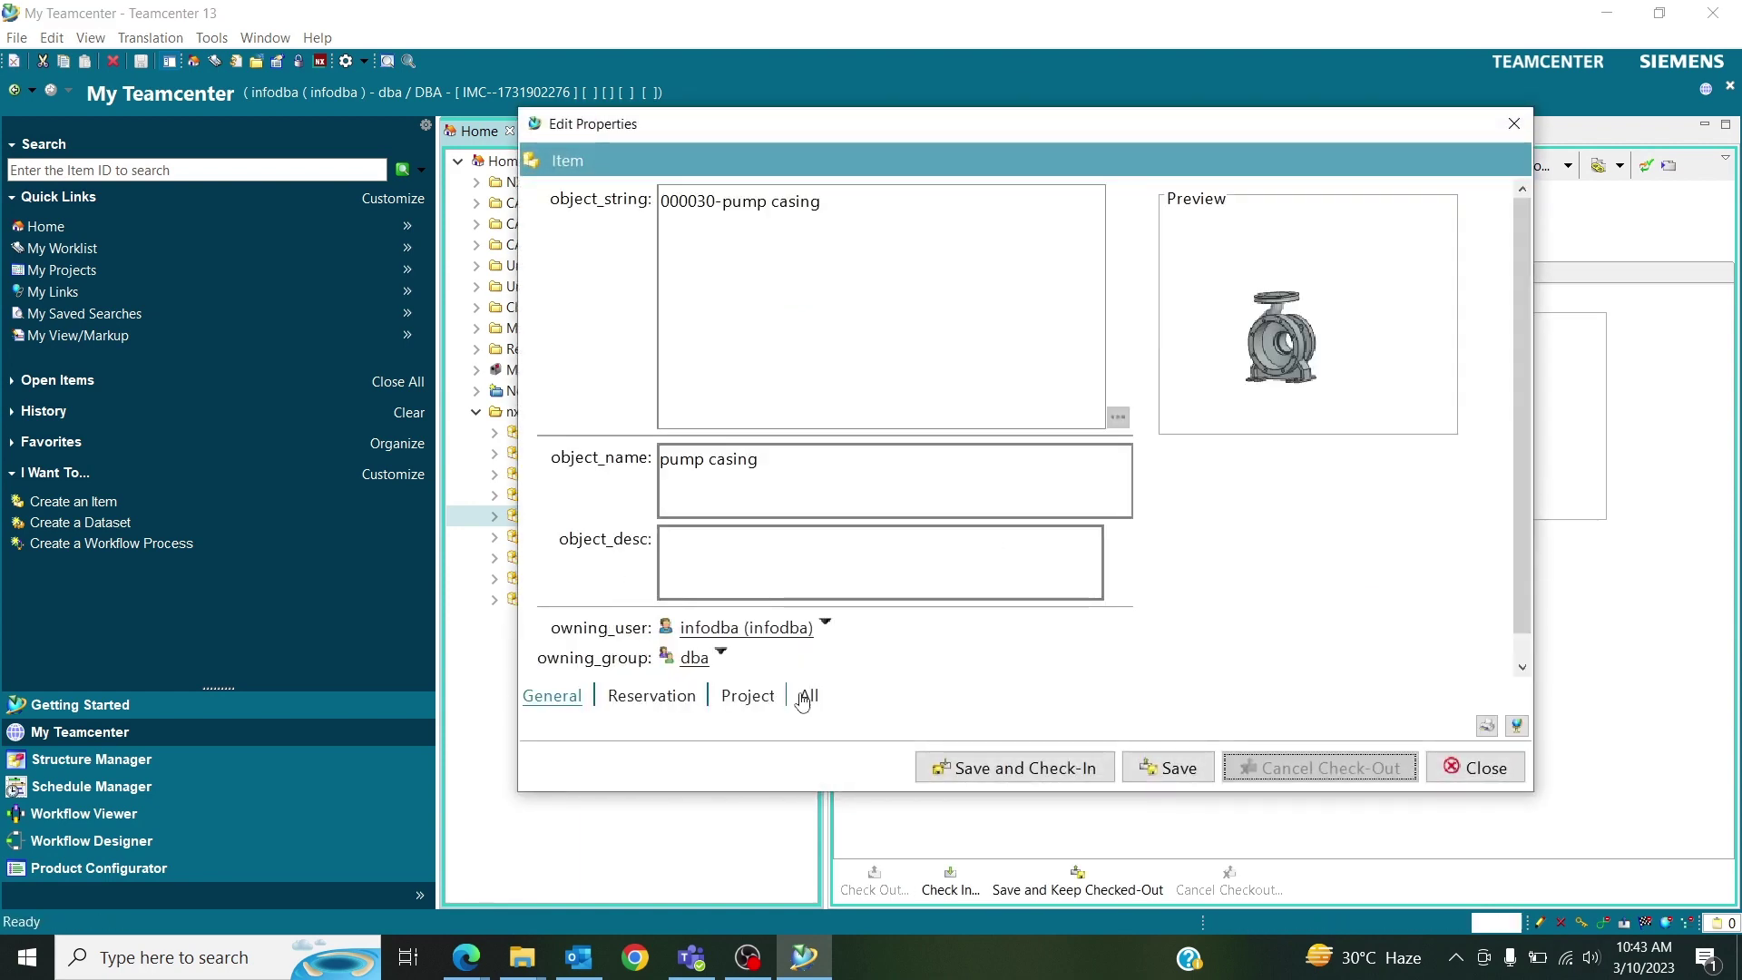
left_click(810, 698)
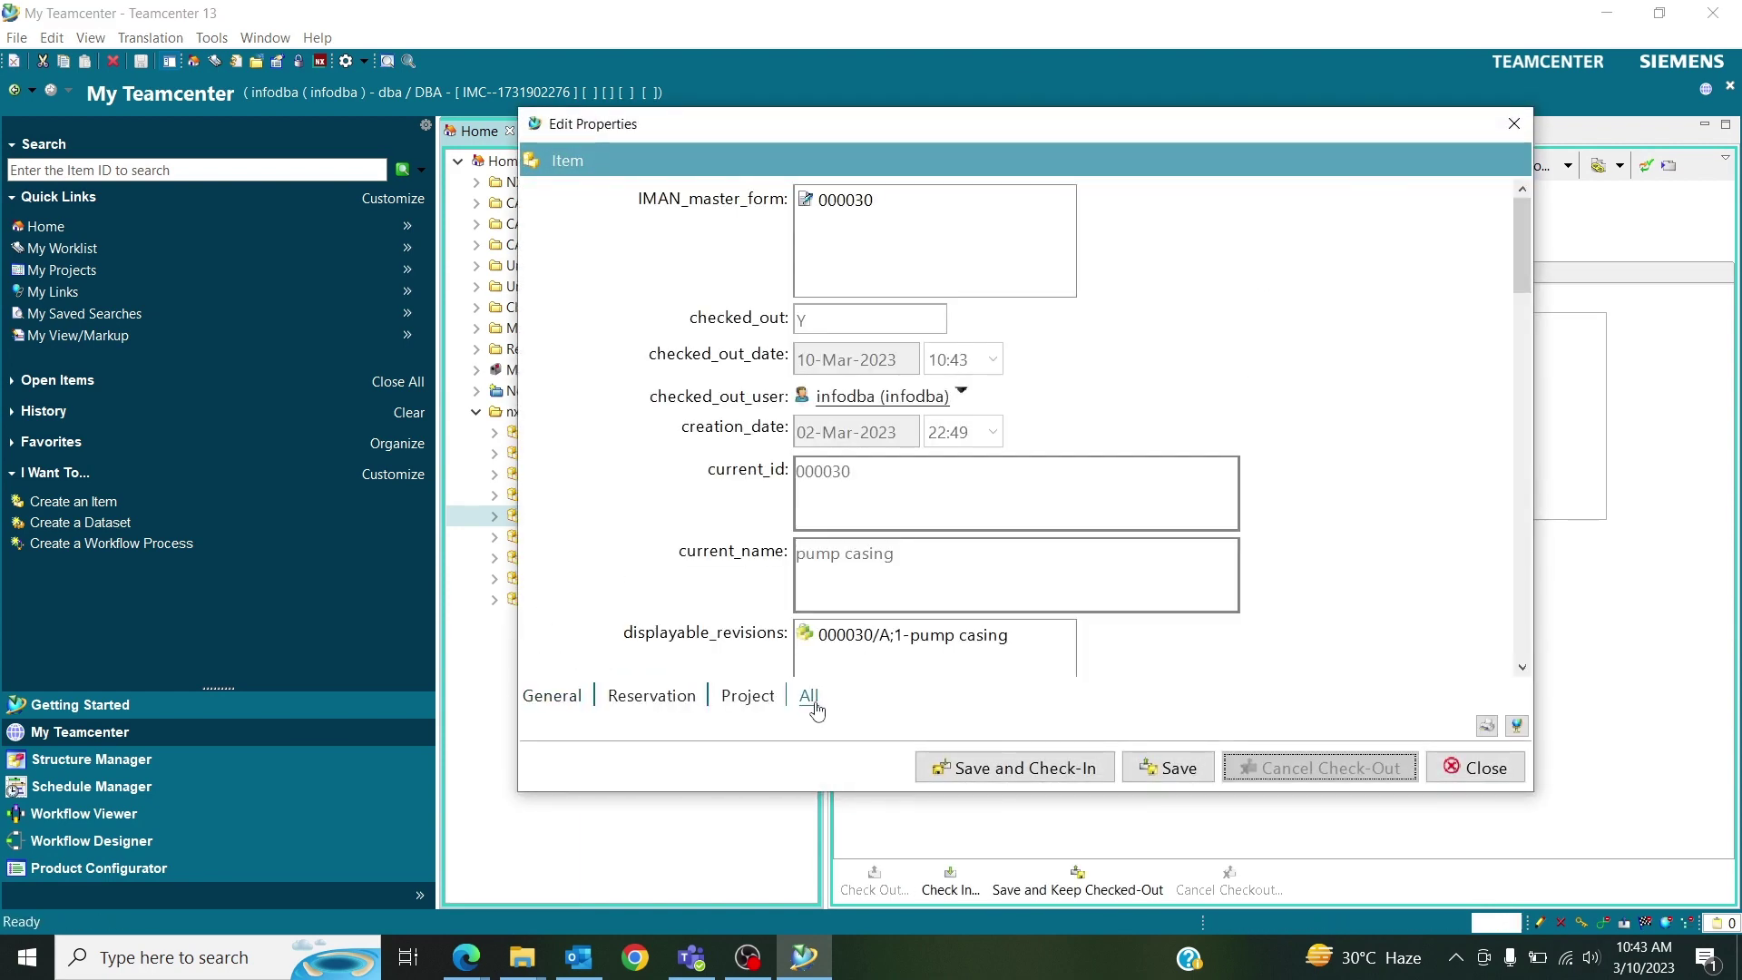
scroll(1520, 280, "down", 15)
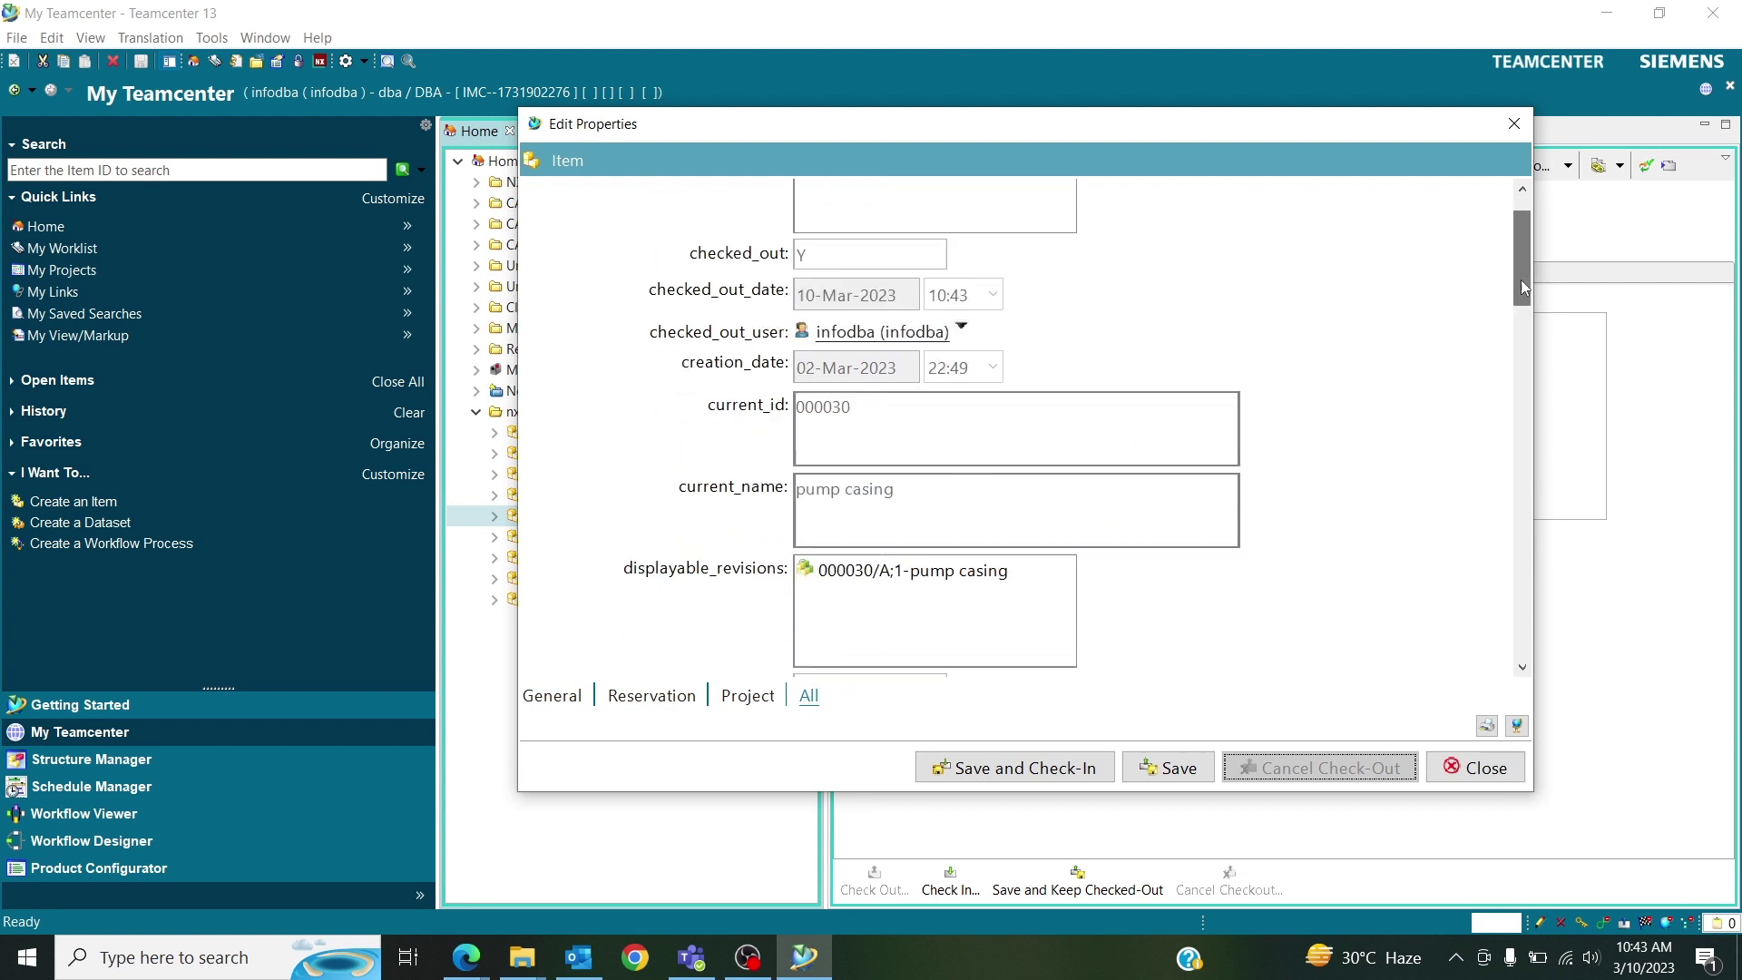
left_click(573, 670)
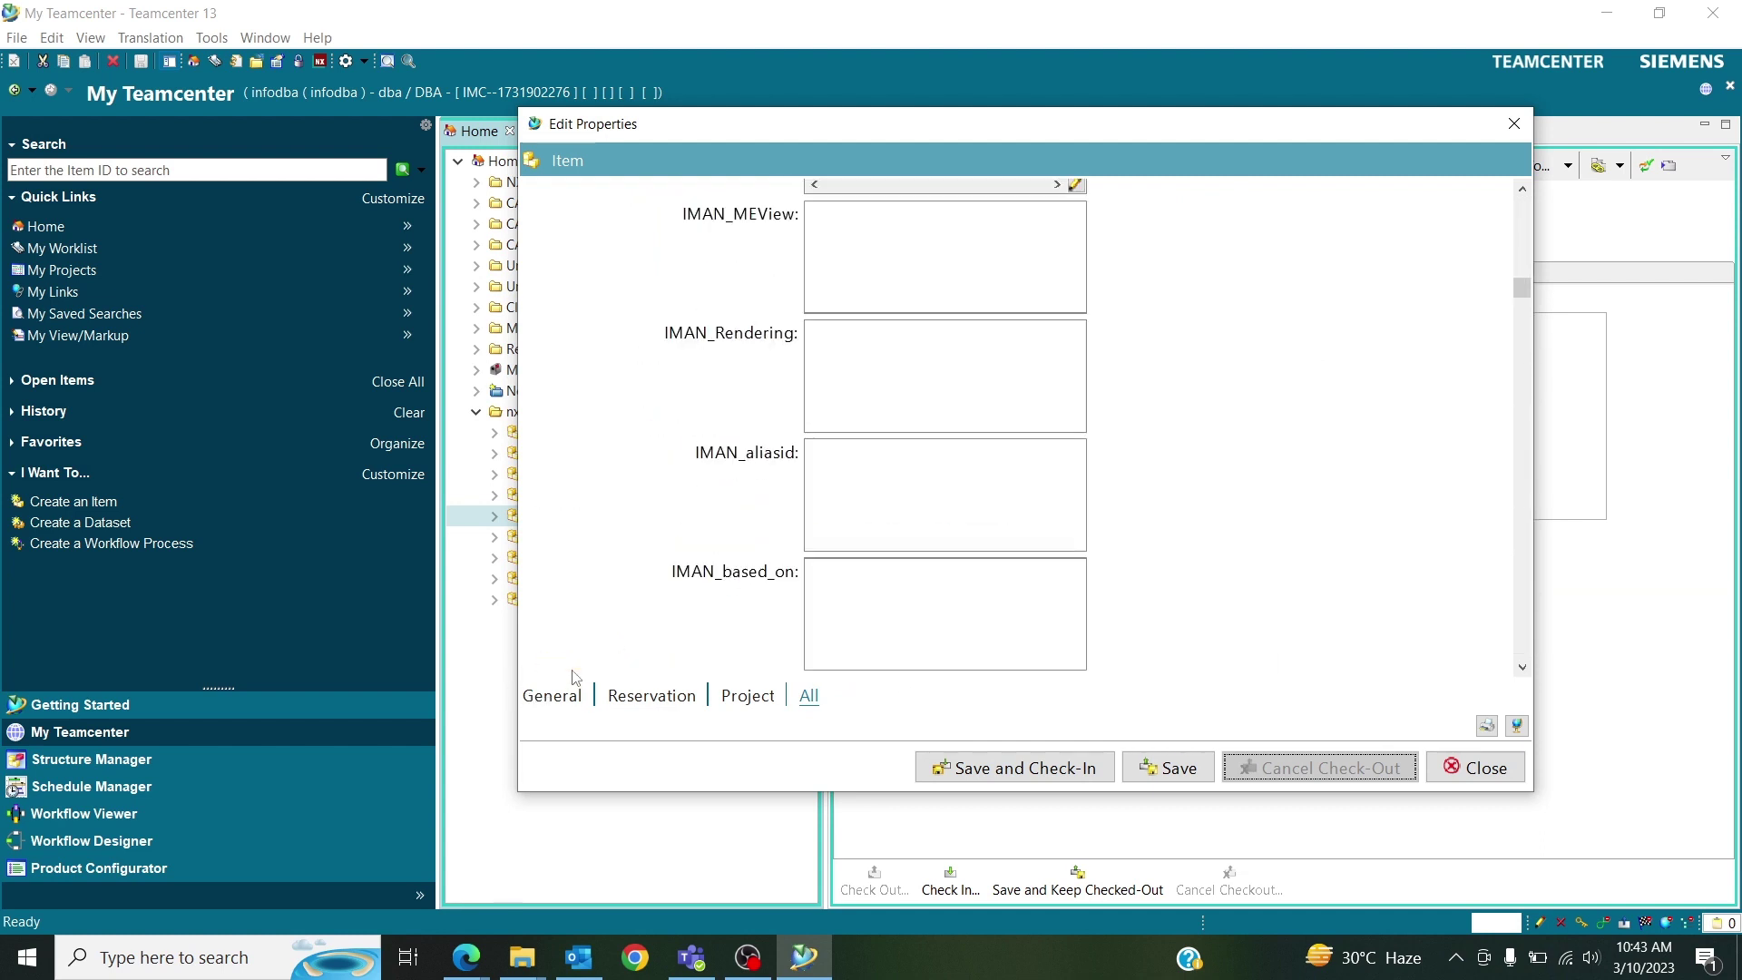
scroll(1523, 290, "down", 1)
left_click_drag(1524, 291, 1494, 577)
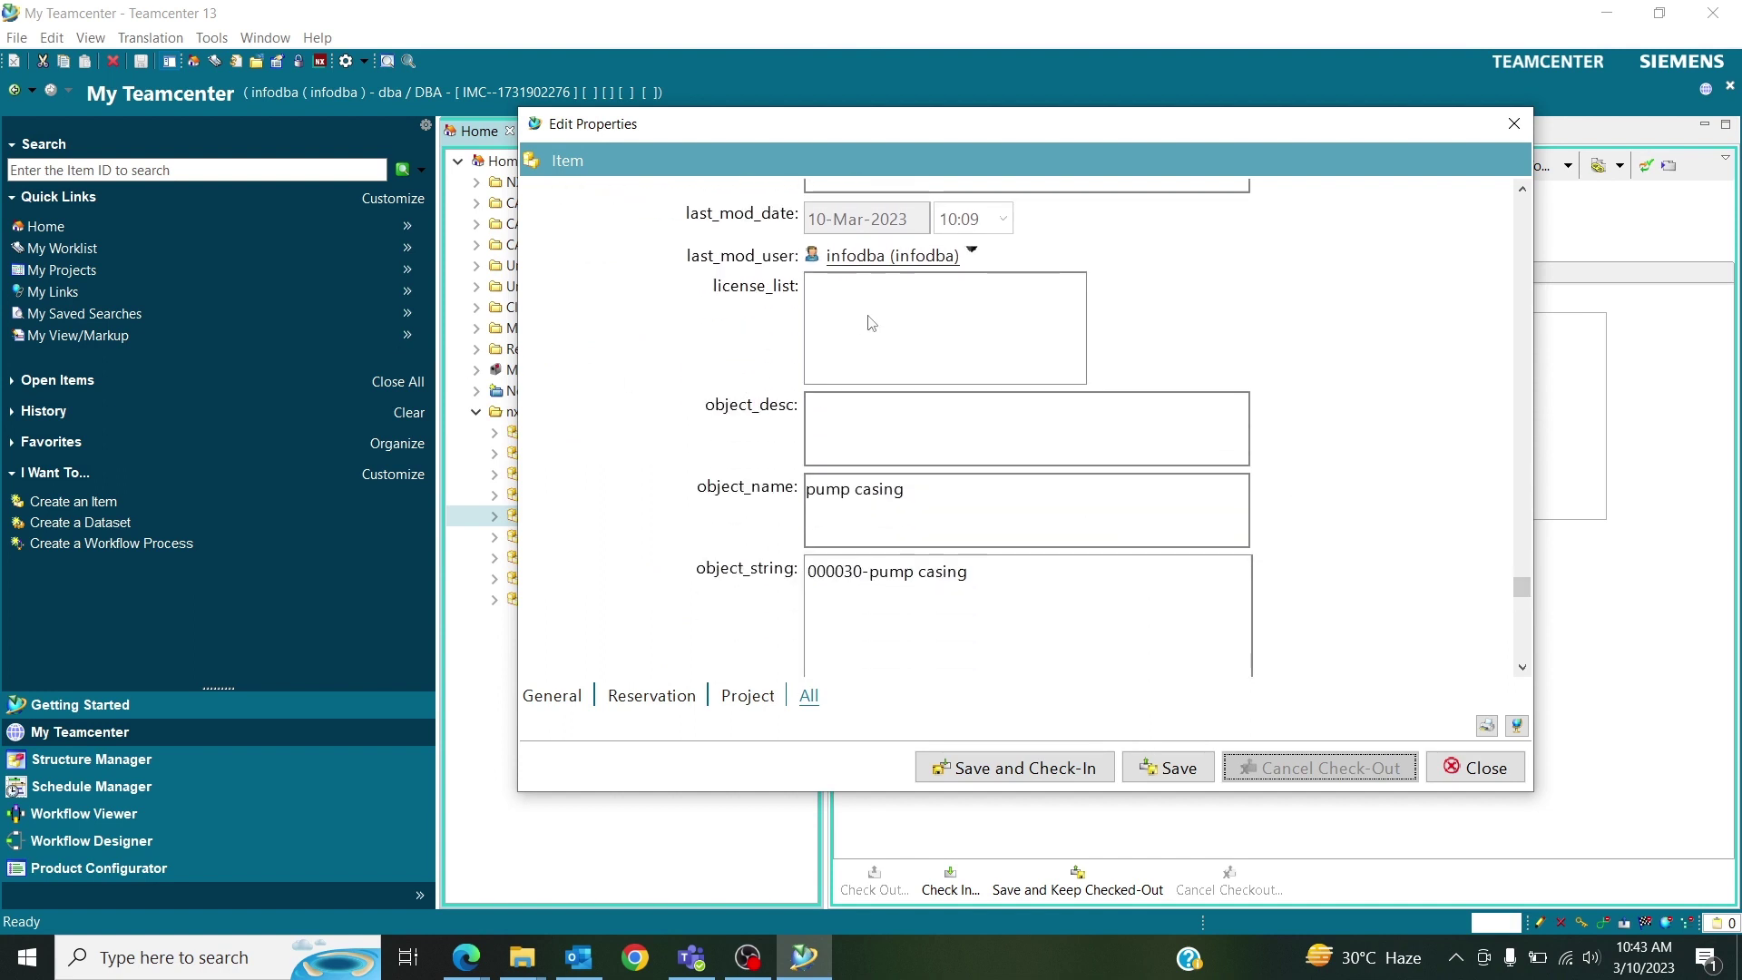
Test typing 'we can edit this property......' into object_desc, then close the editor without saving.
left_click(862, 415)
left_click(939, 504)
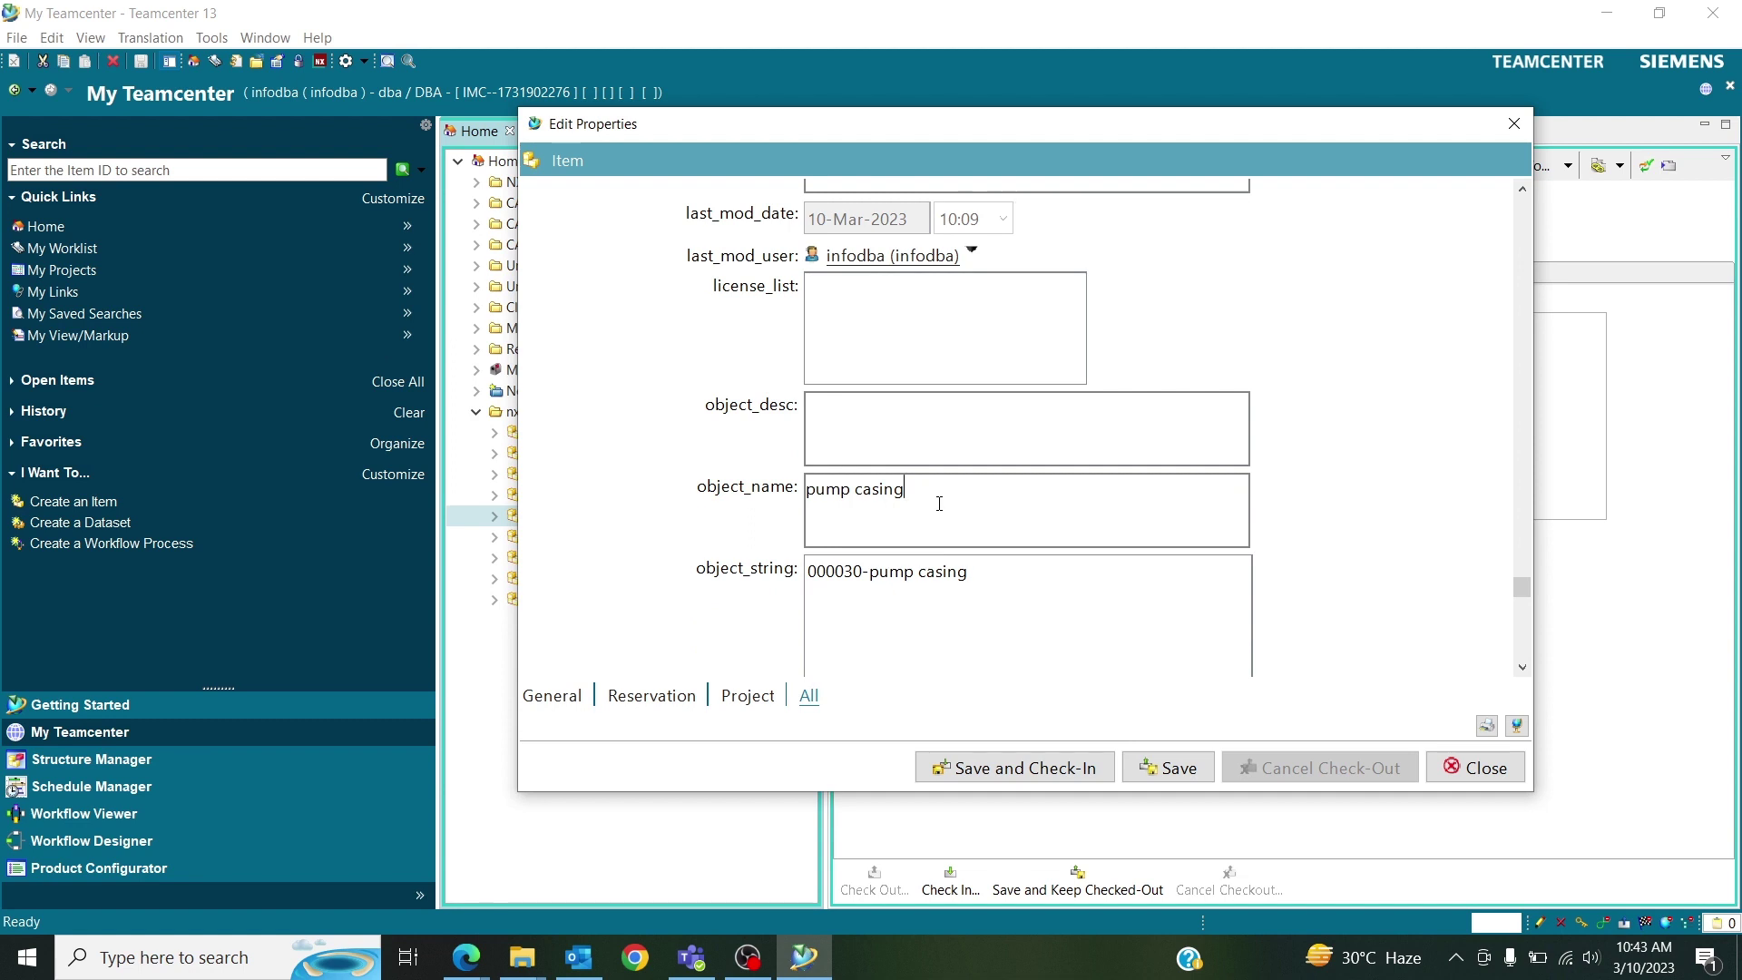
left_click(850, 426)
type("we can edit t")
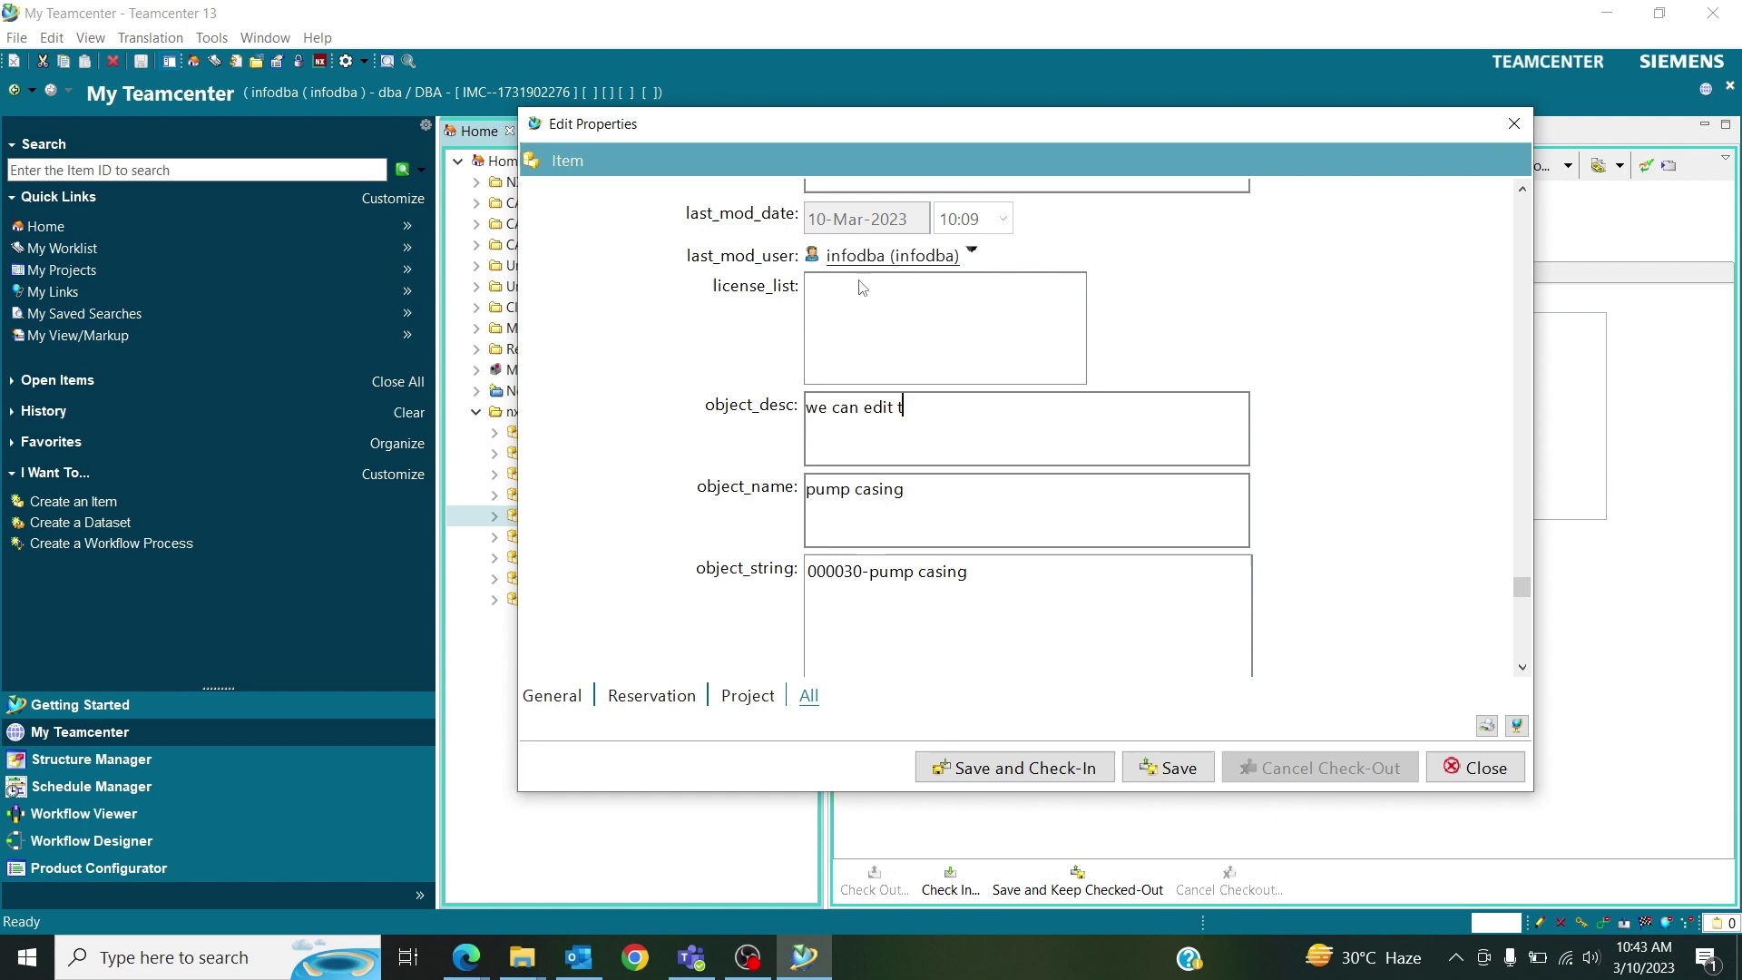
type("his property..........")
left_click(1475, 768)
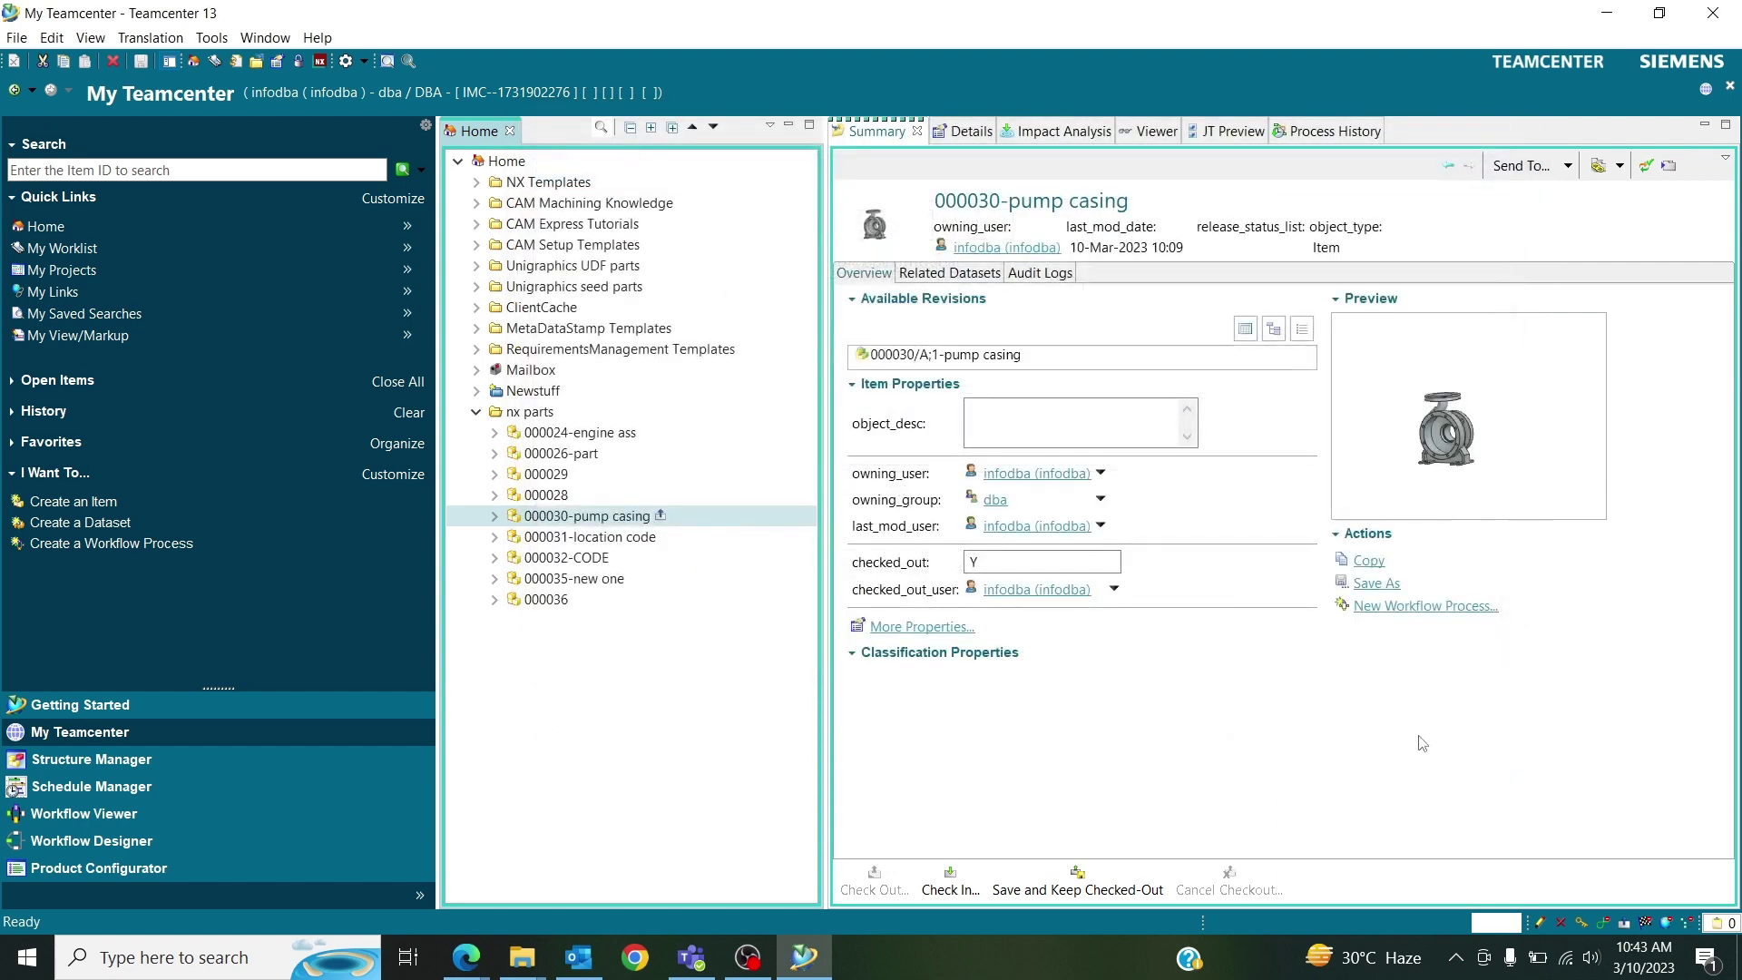
Clear the test dots from object_desc in the summary and exit Teamcenter.
left_click(1019, 418)
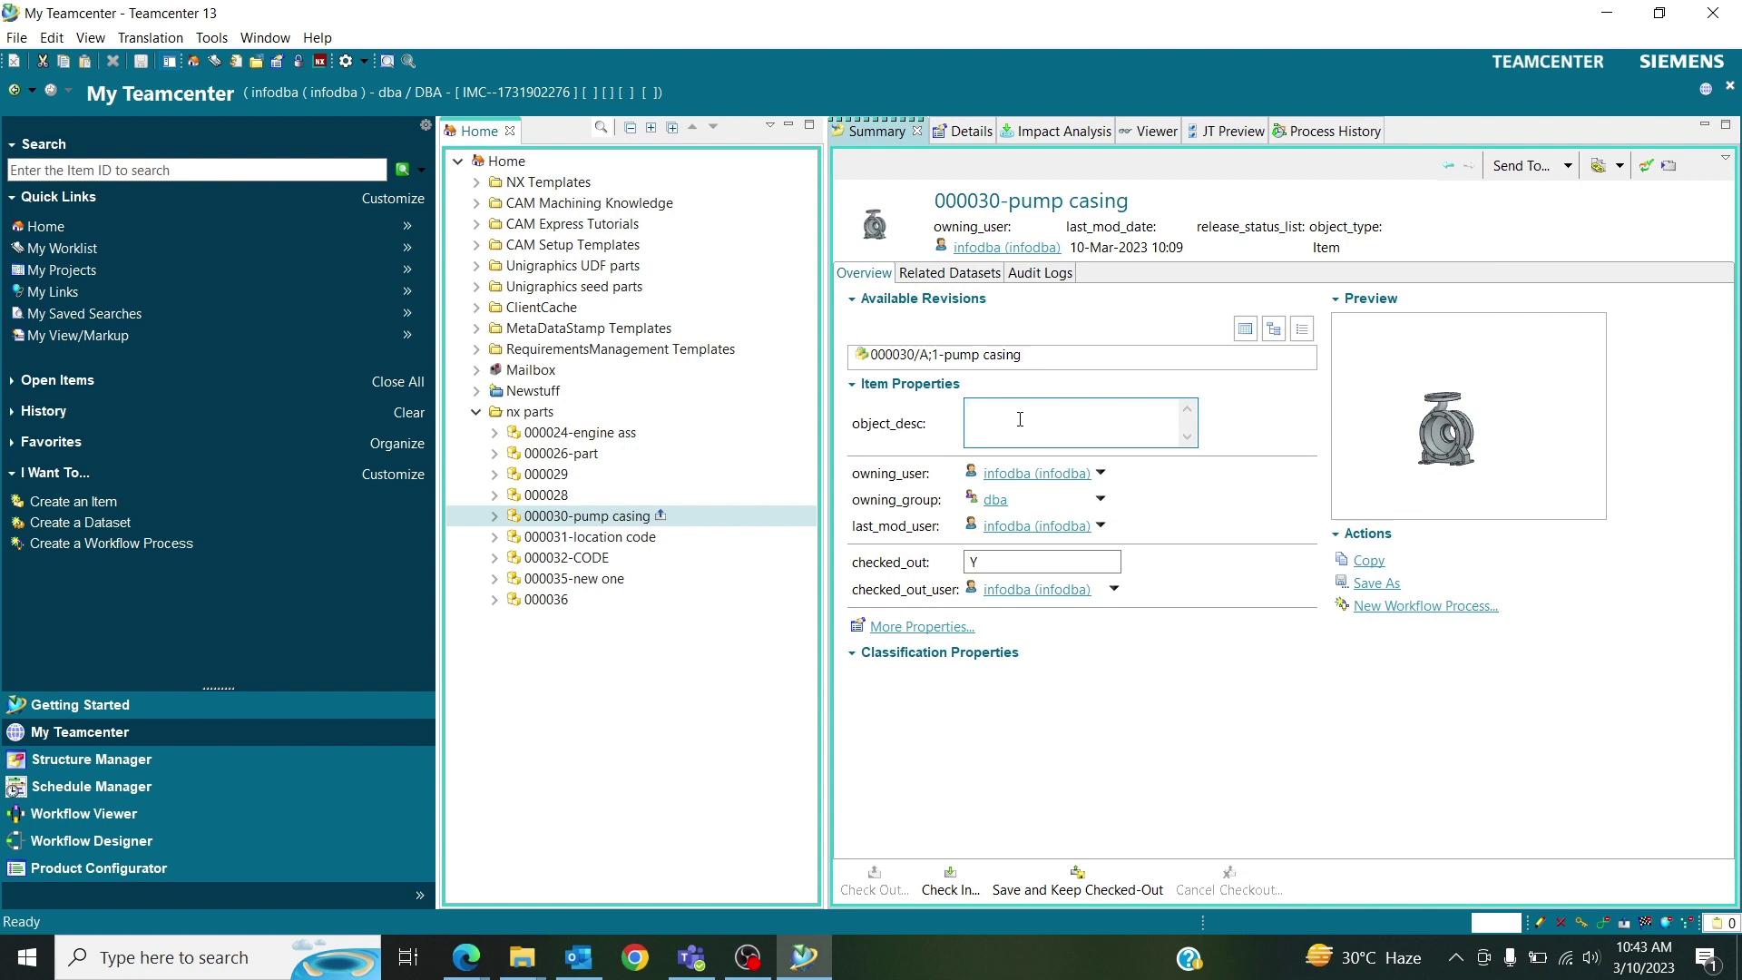
type("......")
key("BackSpace")
key("BackSpace")
key("BackSpace")
key("BackSpace")
key("BackSpace")
left_click(1715, 11)
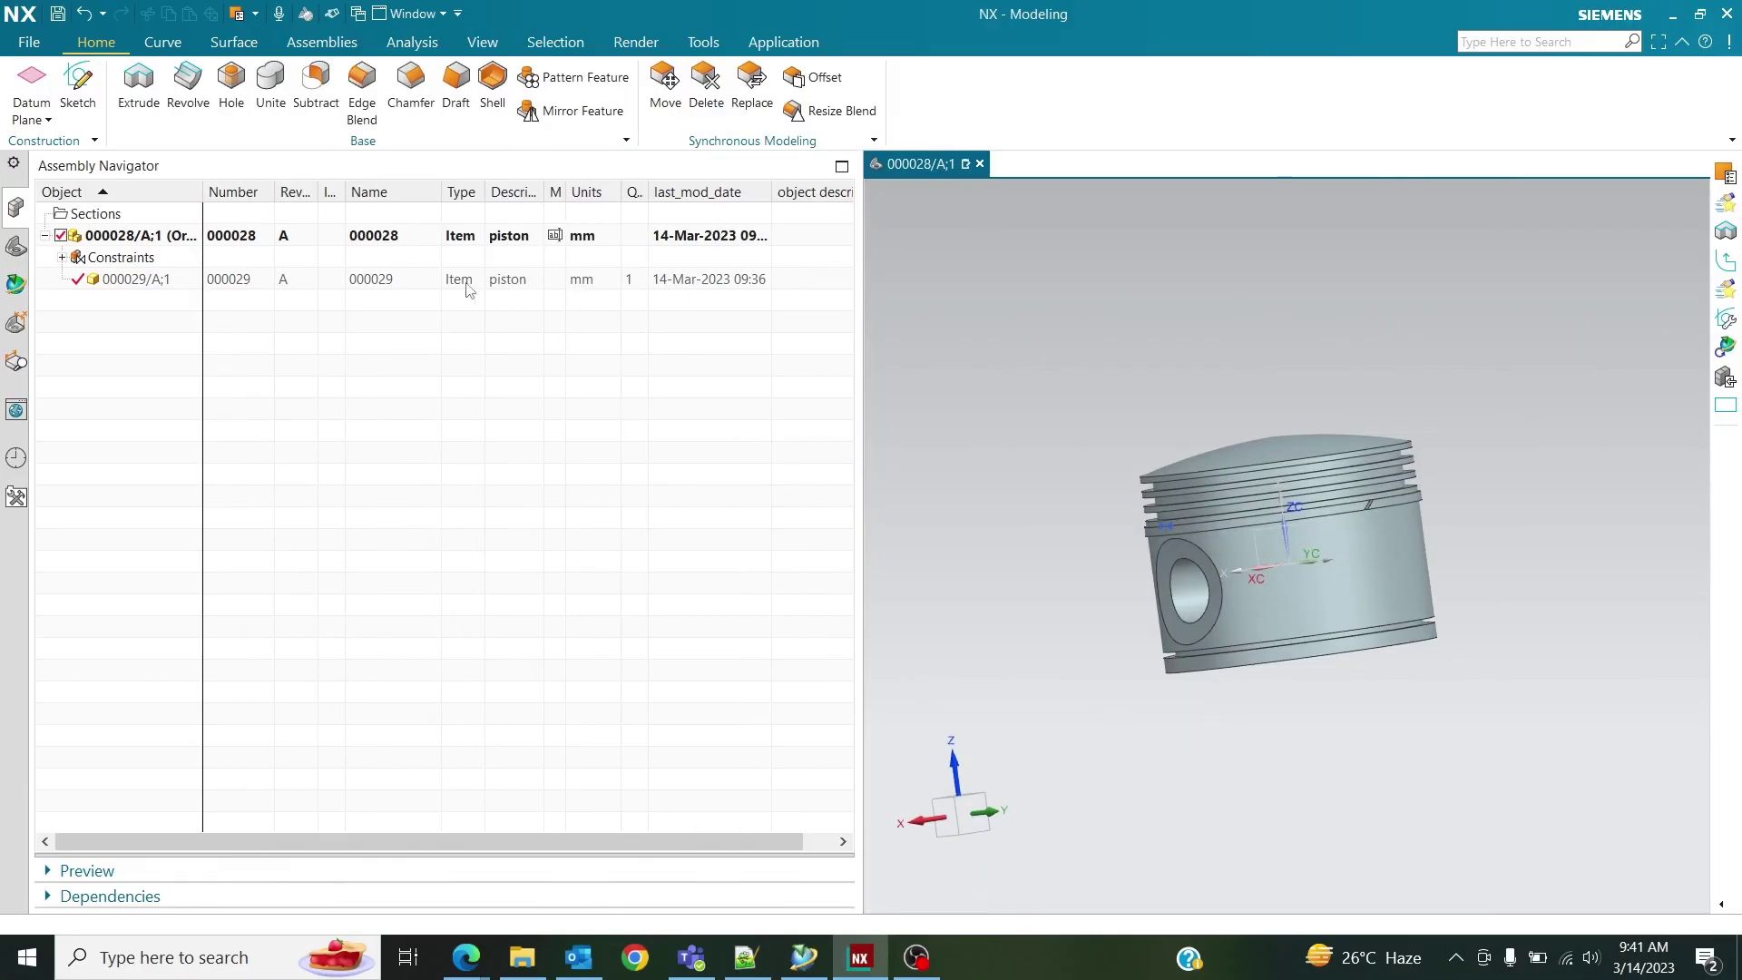
Inspect the piston part 000028's locked Date Modified and Type attributes, then close its properties.
right_click(461, 235)
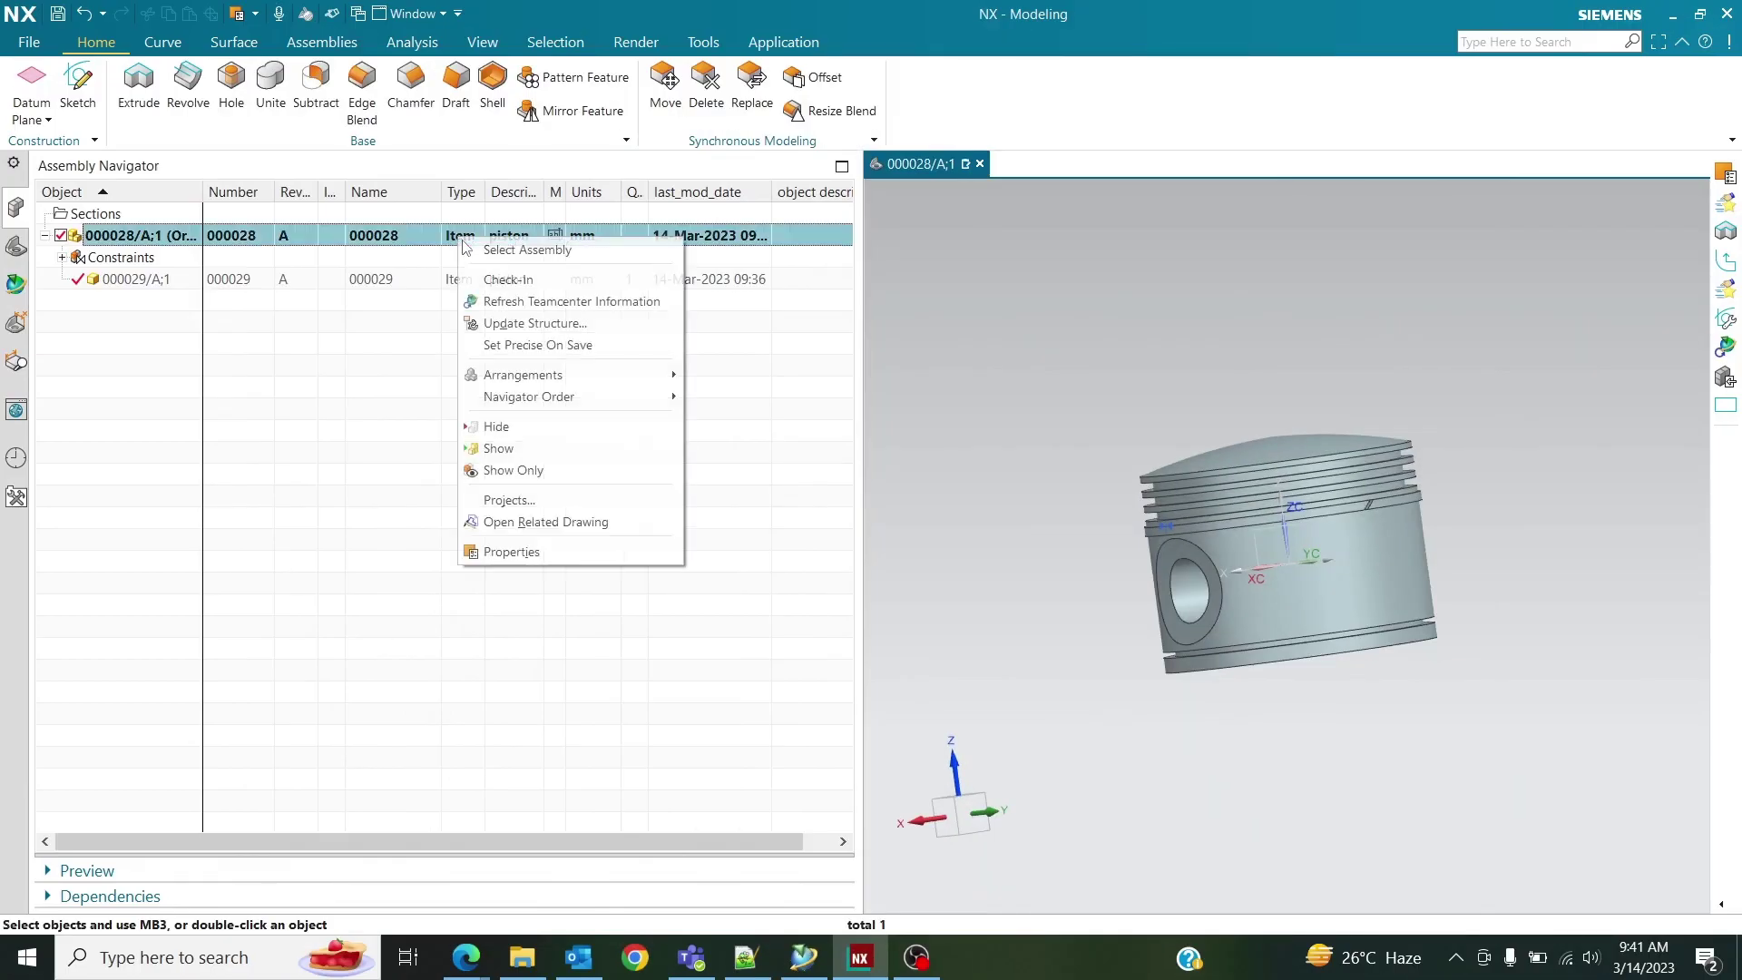
left_click(570, 554)
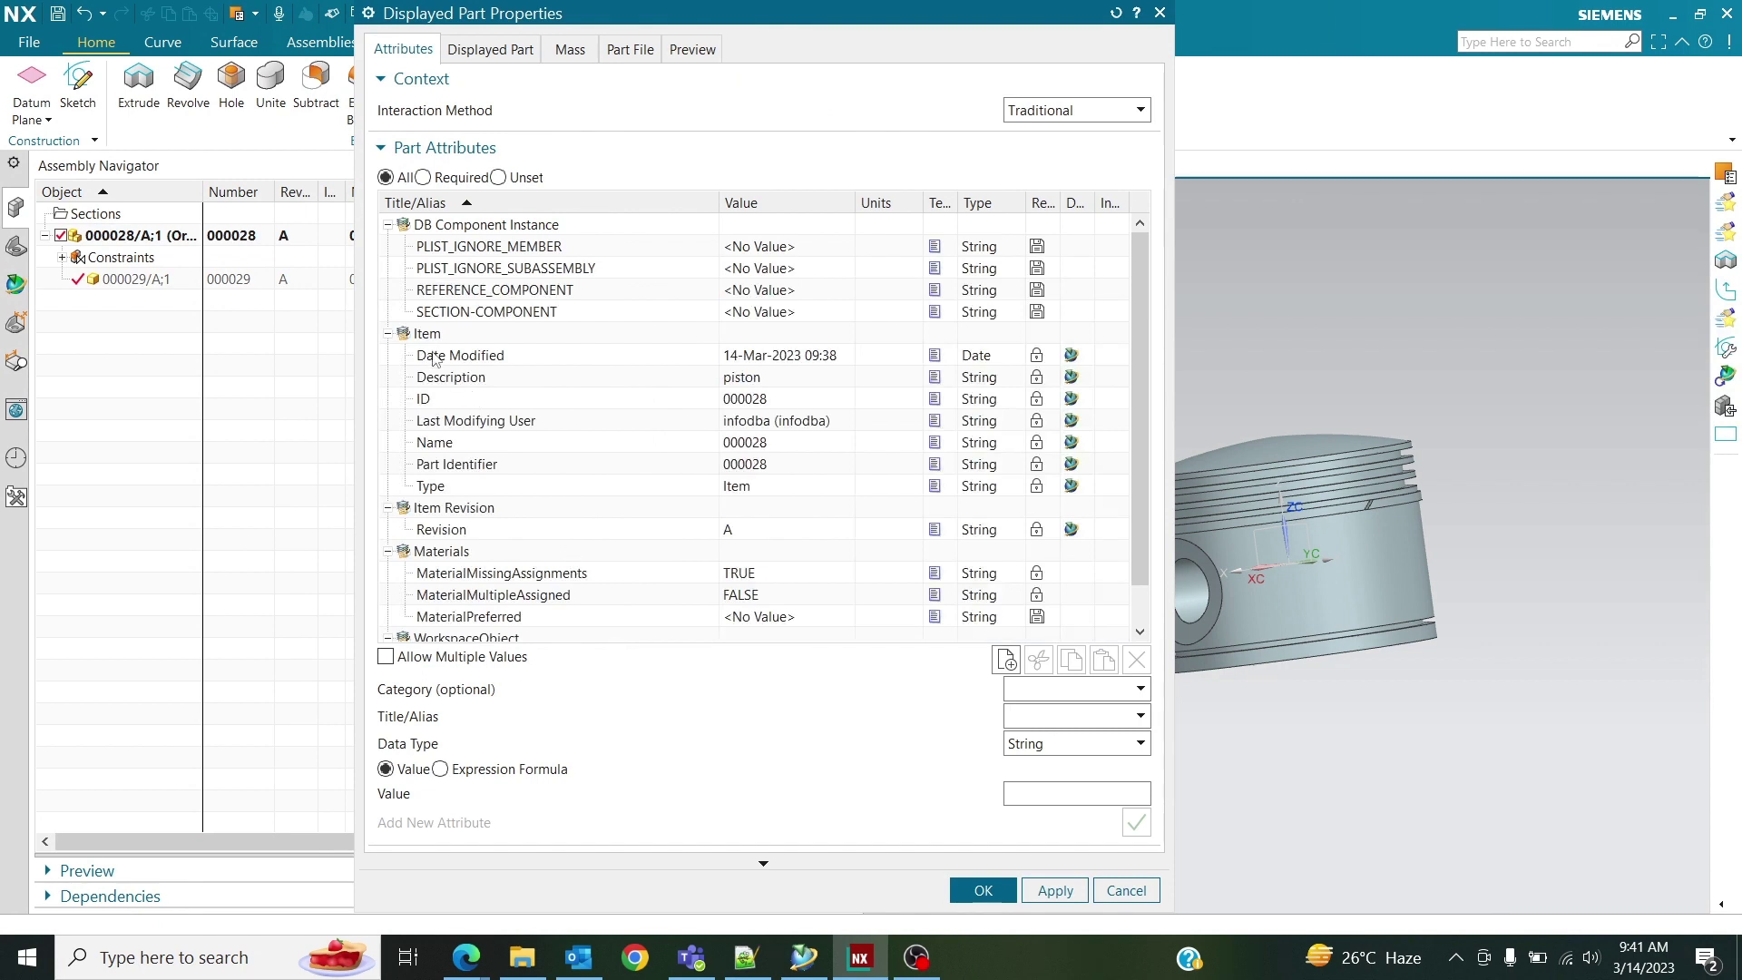
left_click(437, 356)
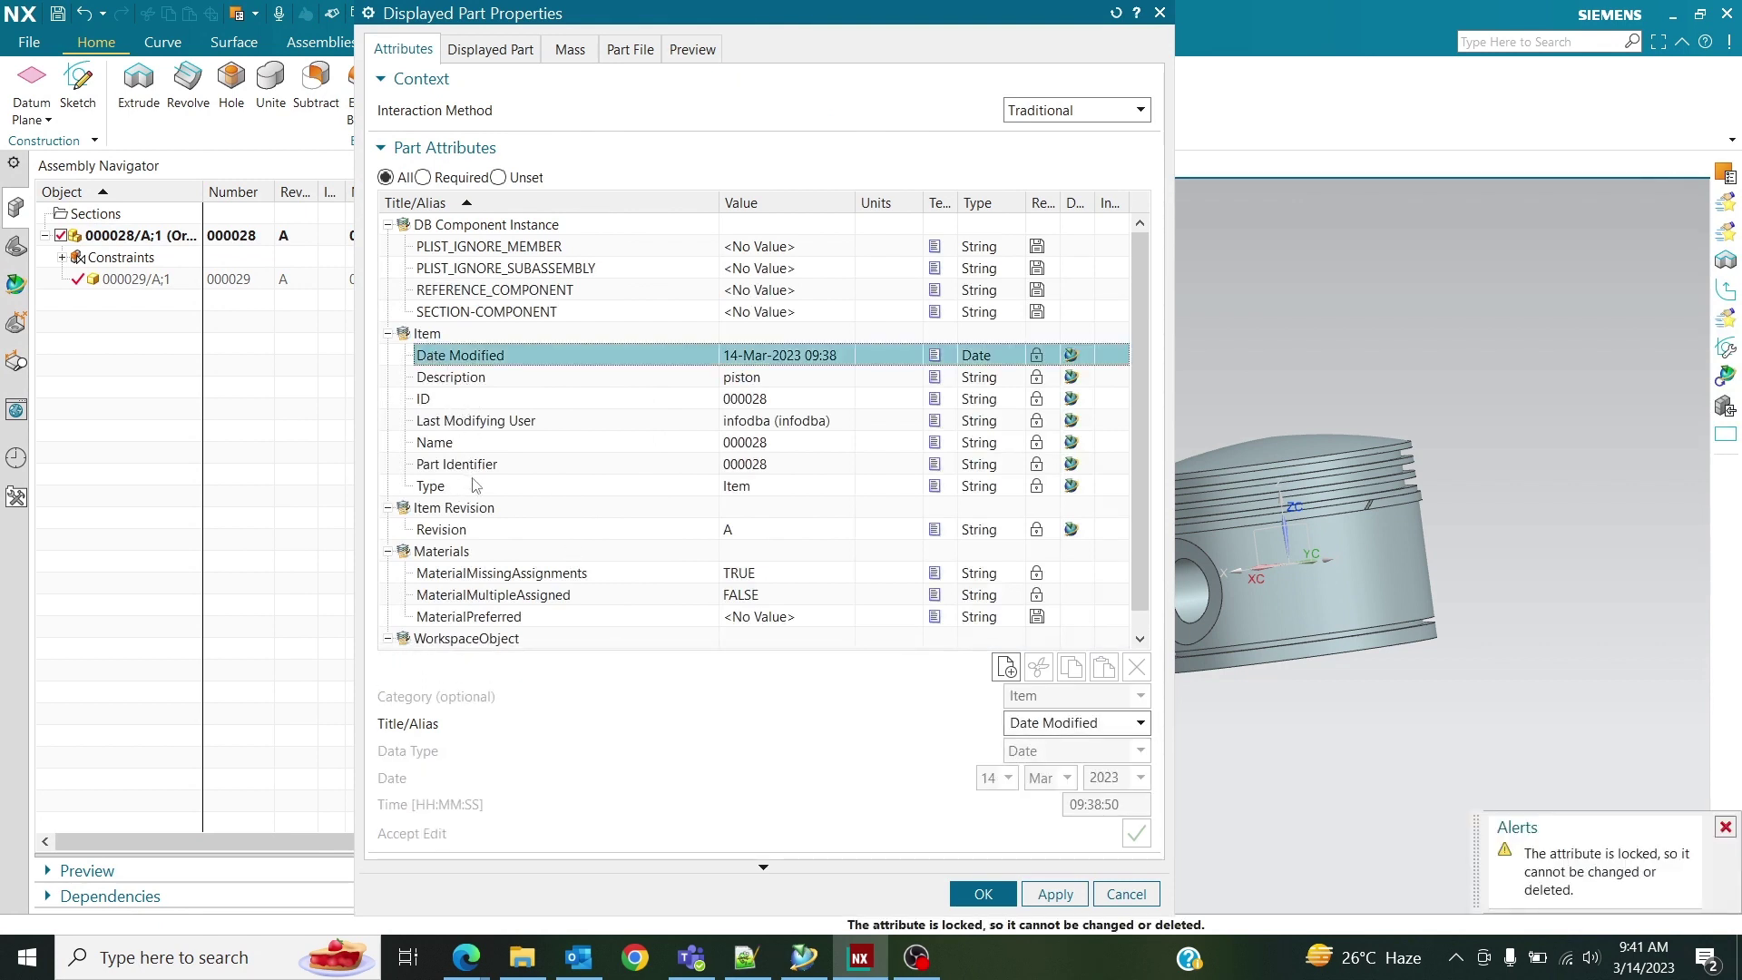
left_click(1047, 488)
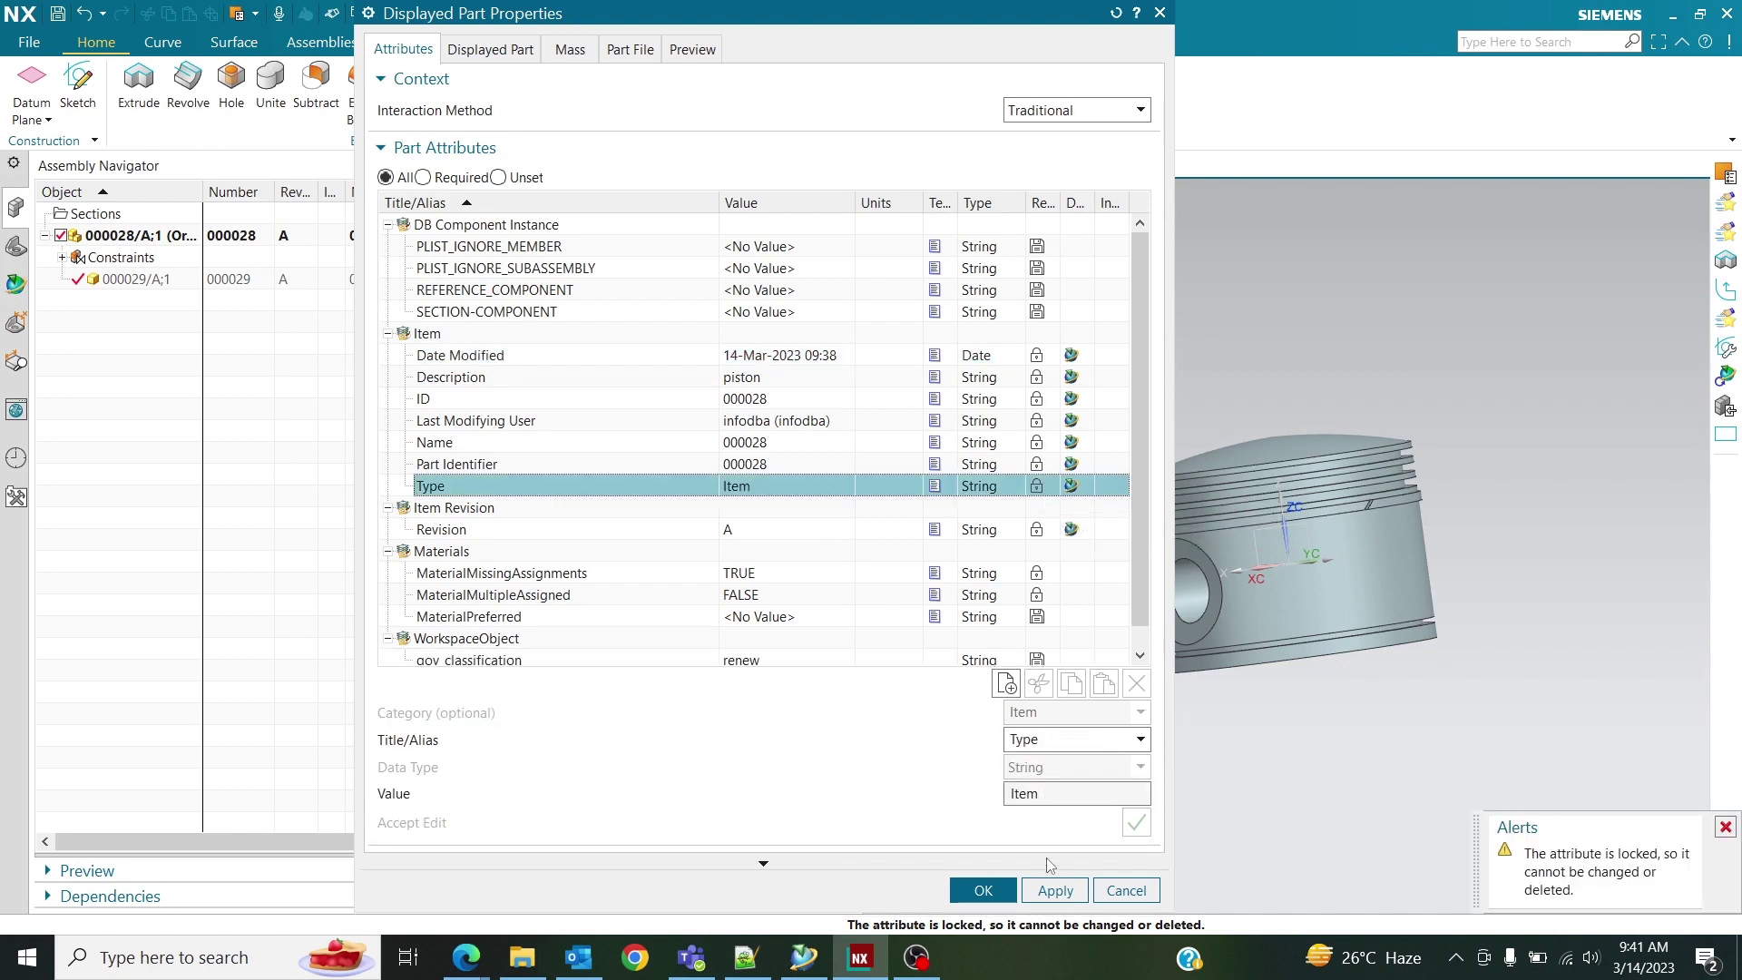
left_click(984, 892)
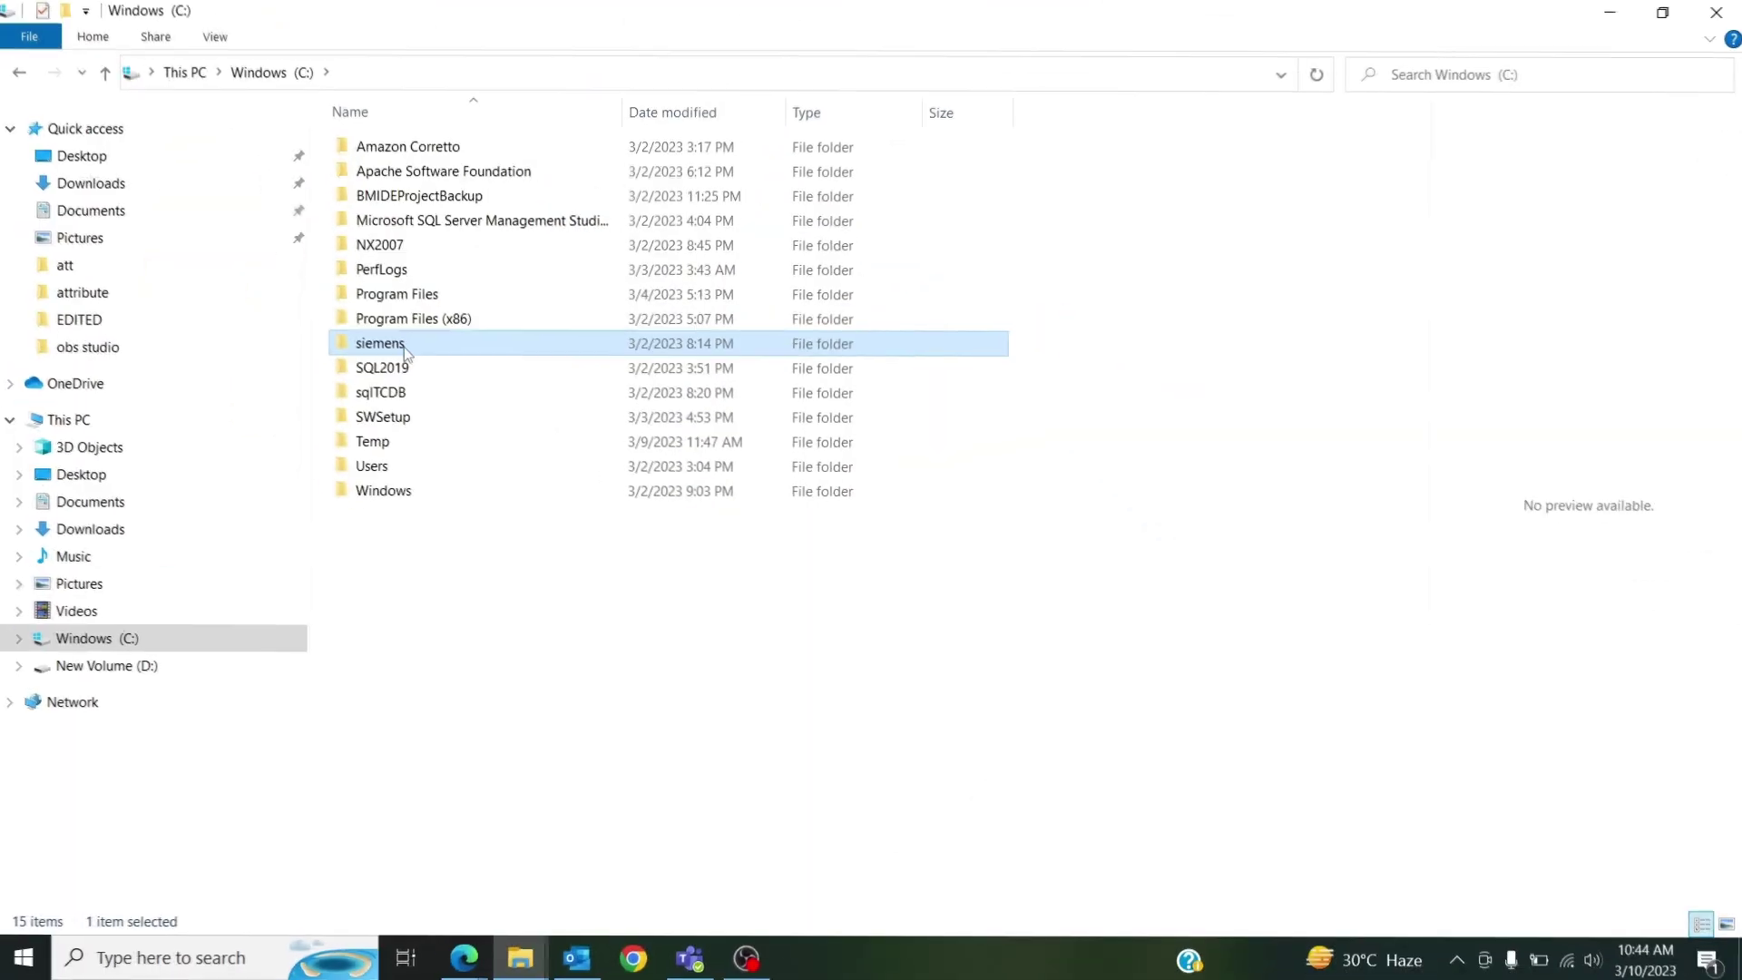
Browse to C:\siemens\tcroot\bin, select export_attr_mappings, and switch to the tc_corporate command prompt.
double_click(405, 346)
double_click(419, 195)
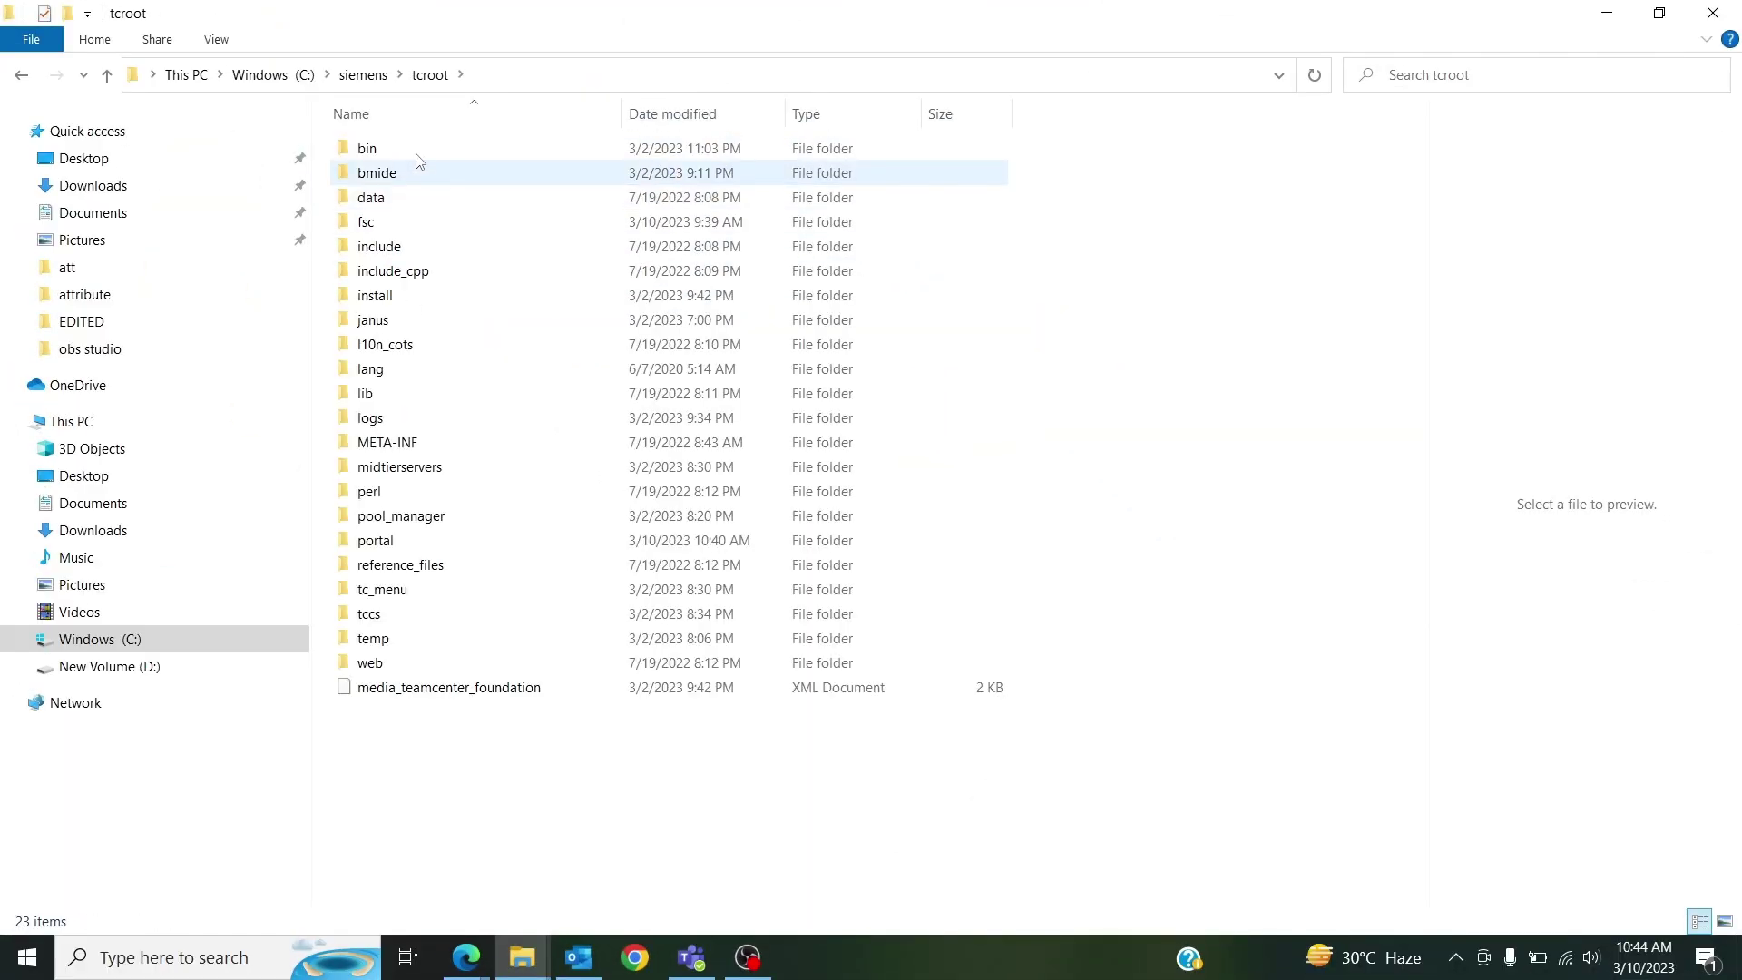
double_click(413, 149)
left_click(426, 585)
type("e")
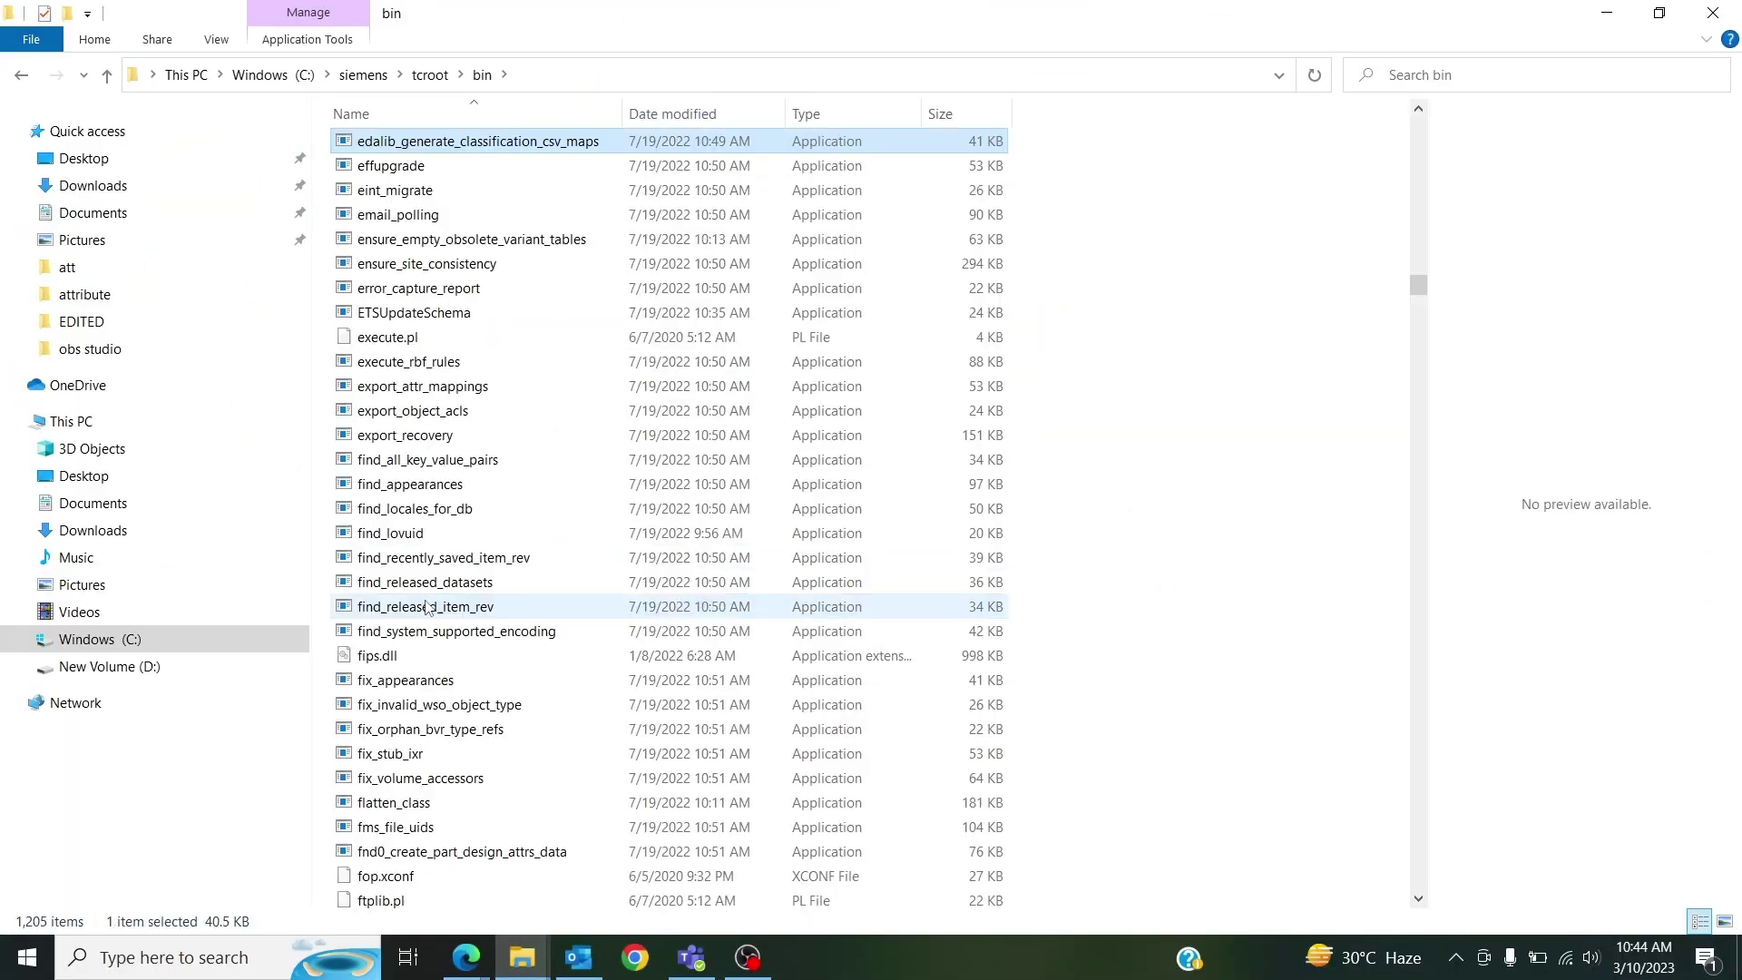
left_click(435, 389)
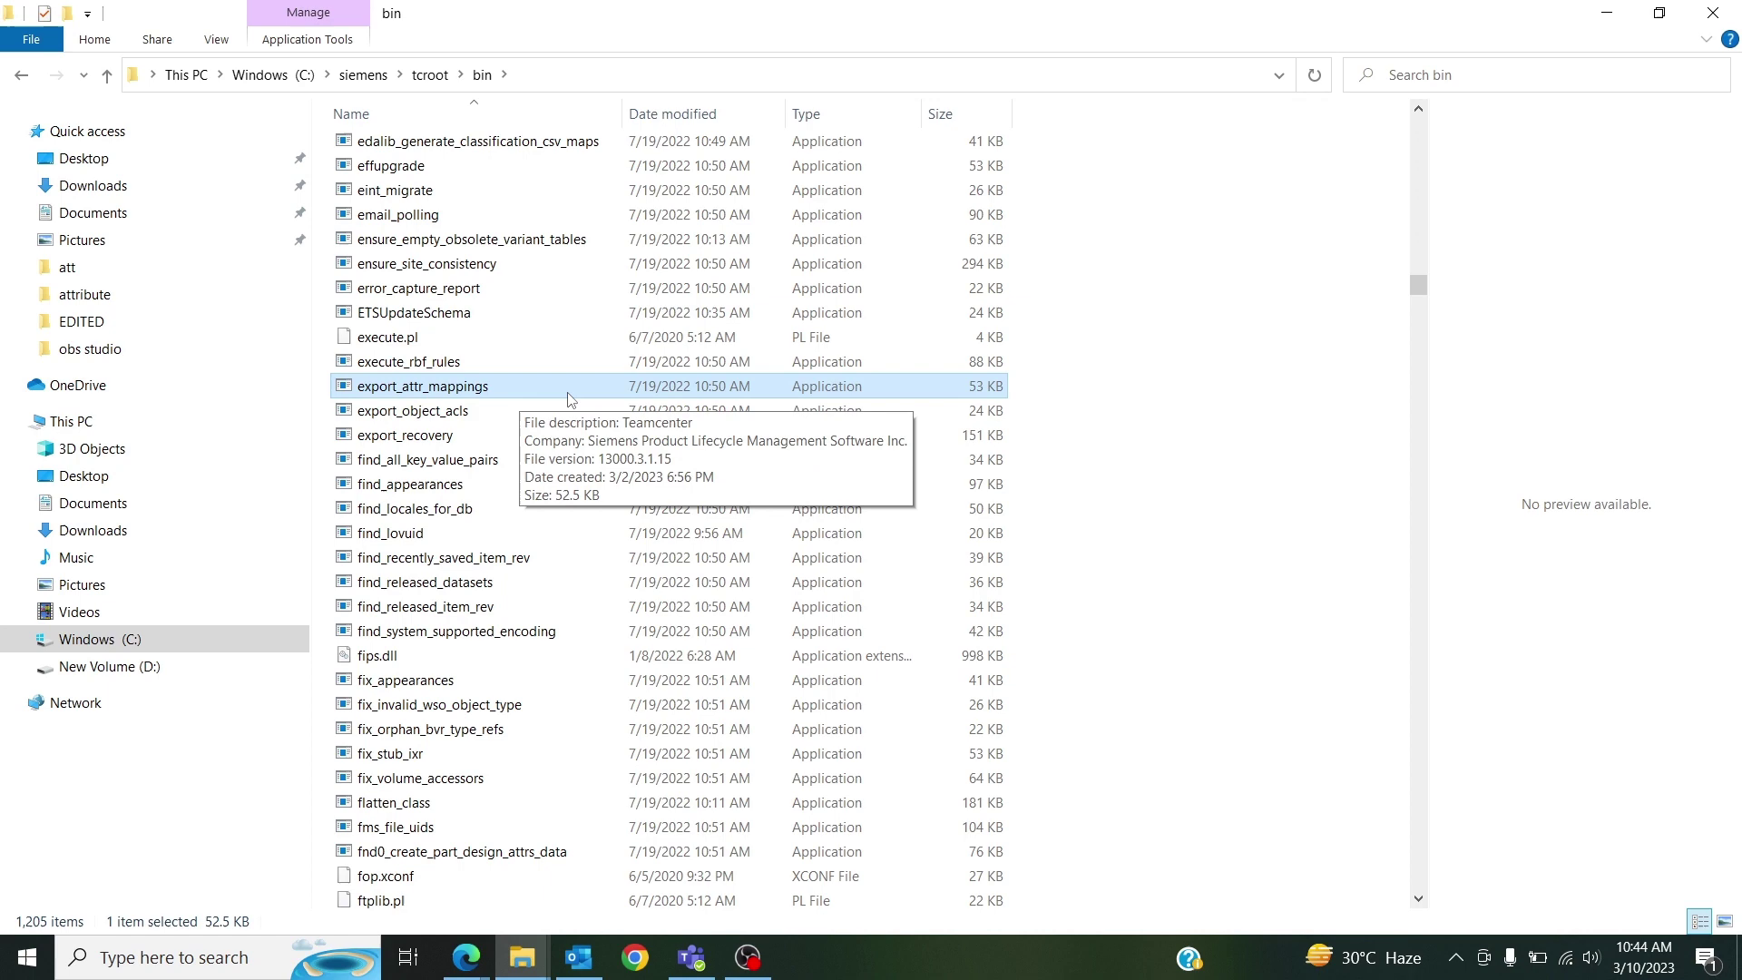
key("alt+Tab")
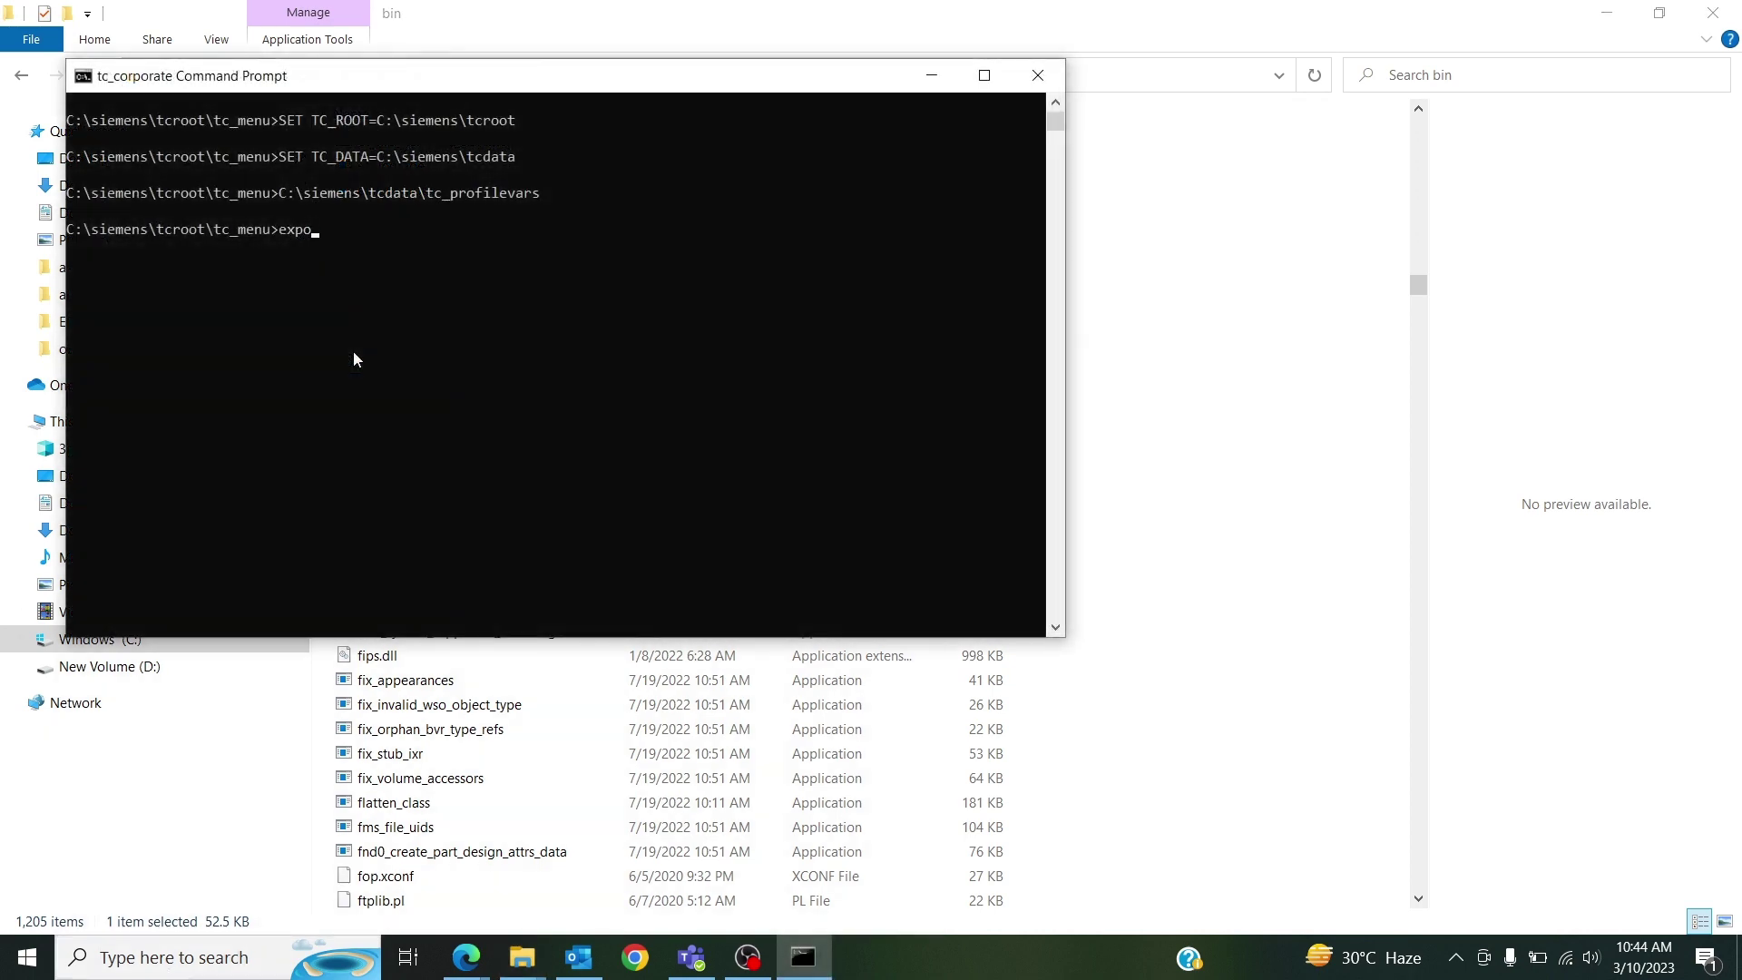
Change the prompt's directory to the tcroot bin folder, using the path copied from Explorer.
key("BackSpace")
key("BackSpace")
key("BackSpace")
key("BackSpace")
key("BackSpace")
key("BackSpace")
type("cd")
key("super+Down")
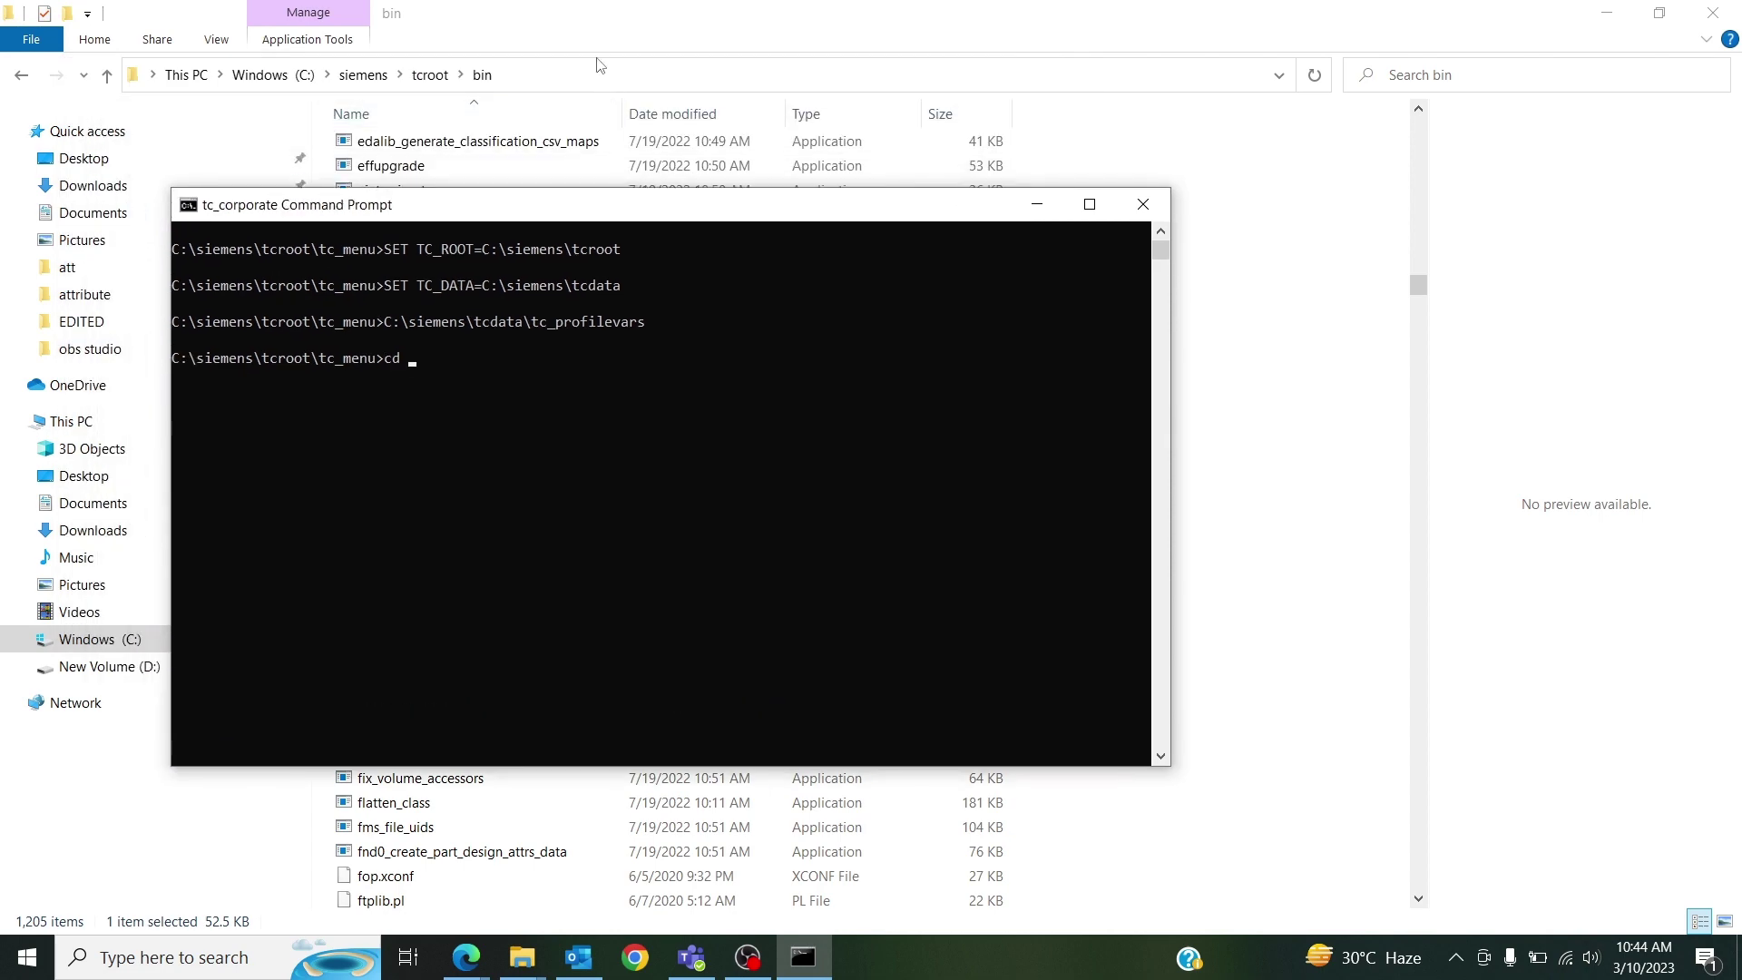
left_click(598, 70)
key("ctrl+c")
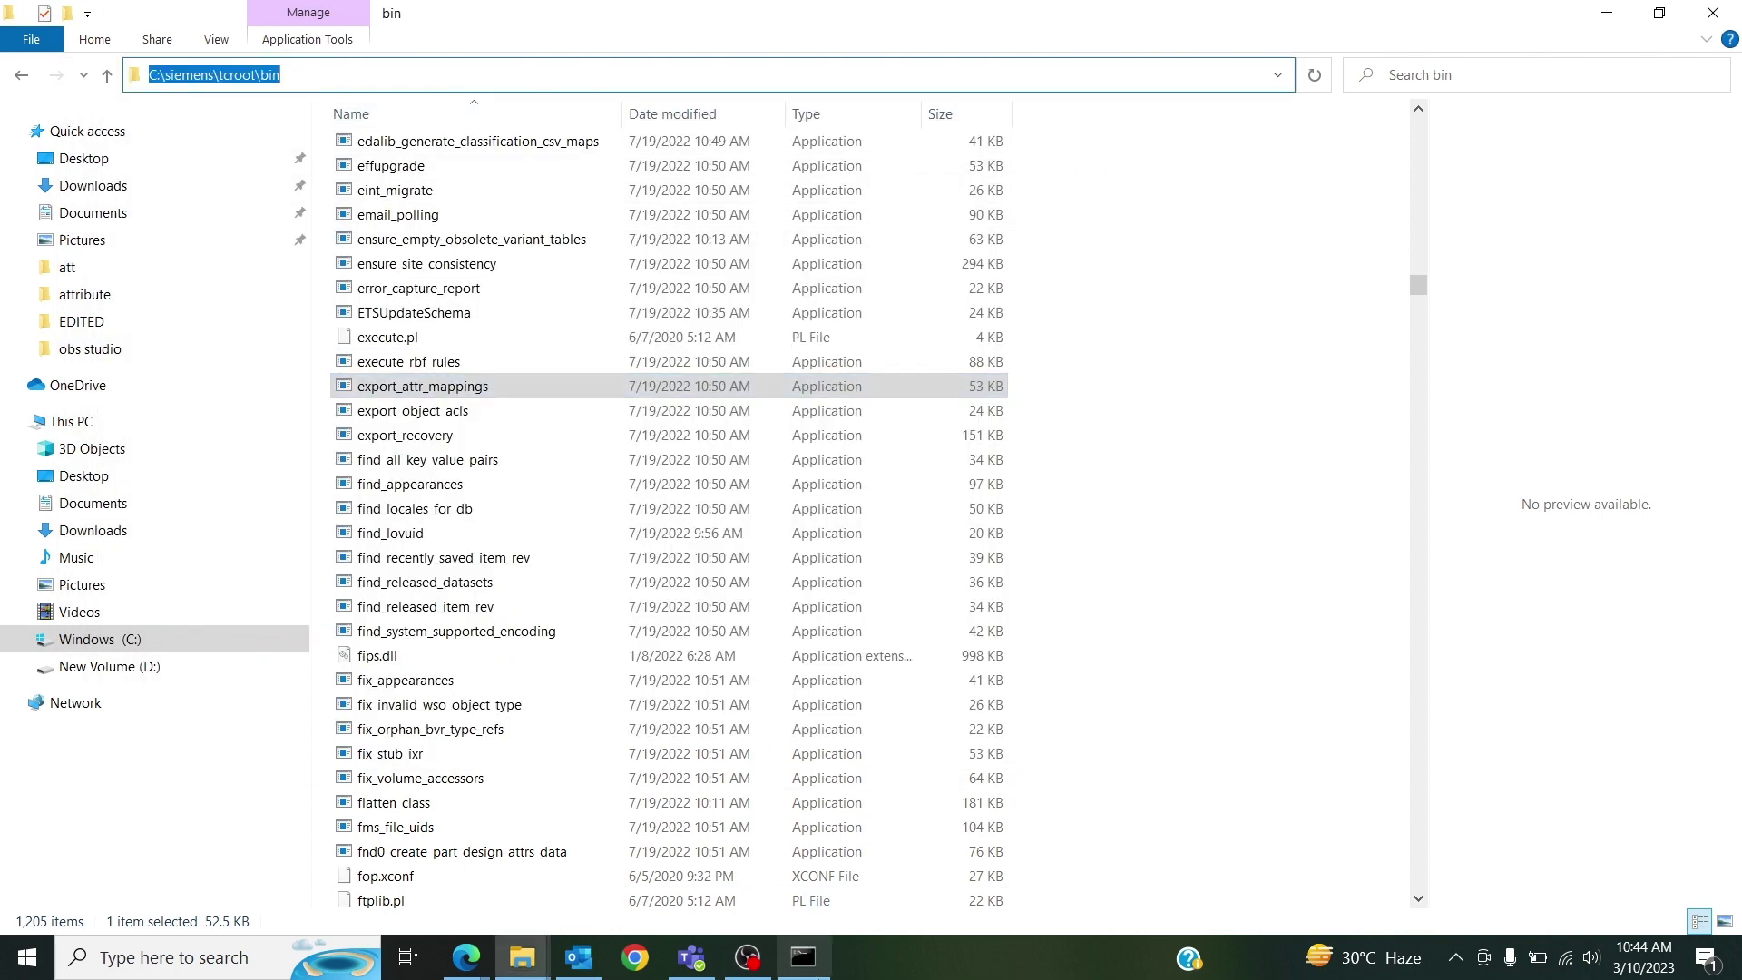
left_click(802, 957)
key("ctrl+v")
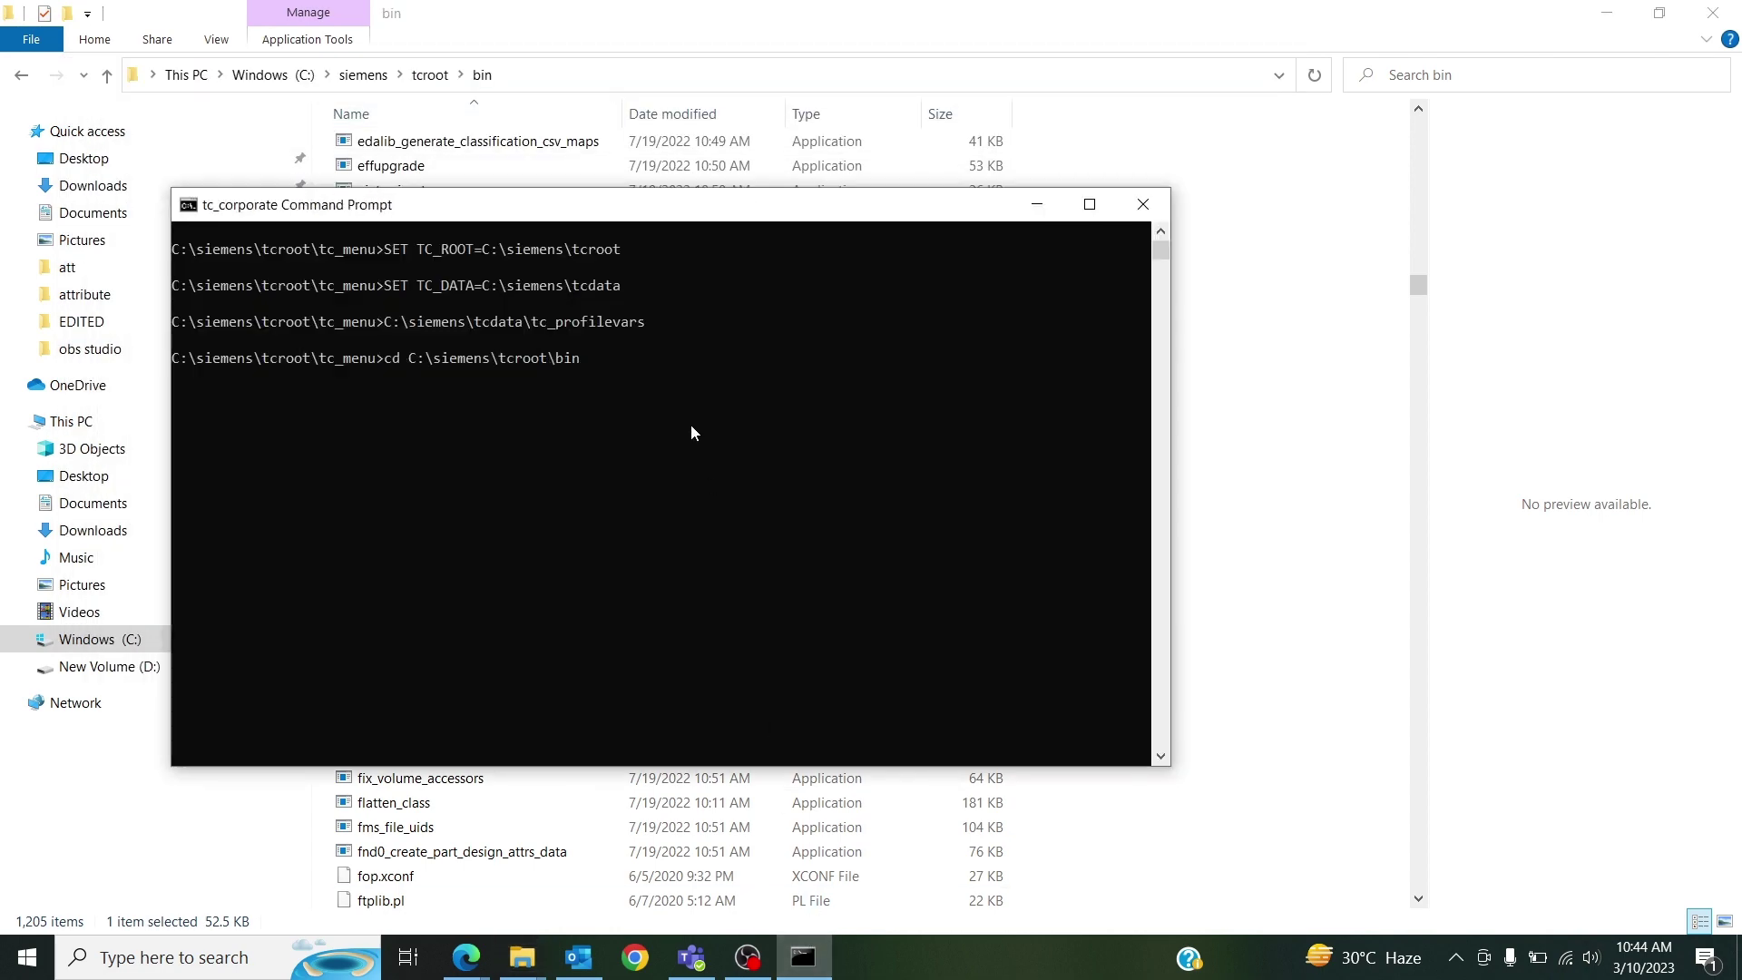
key("Return")
Run export_attr_mappings.exe with the admin login and password, group dba and -file=attr.
type("export")
key("Tab")
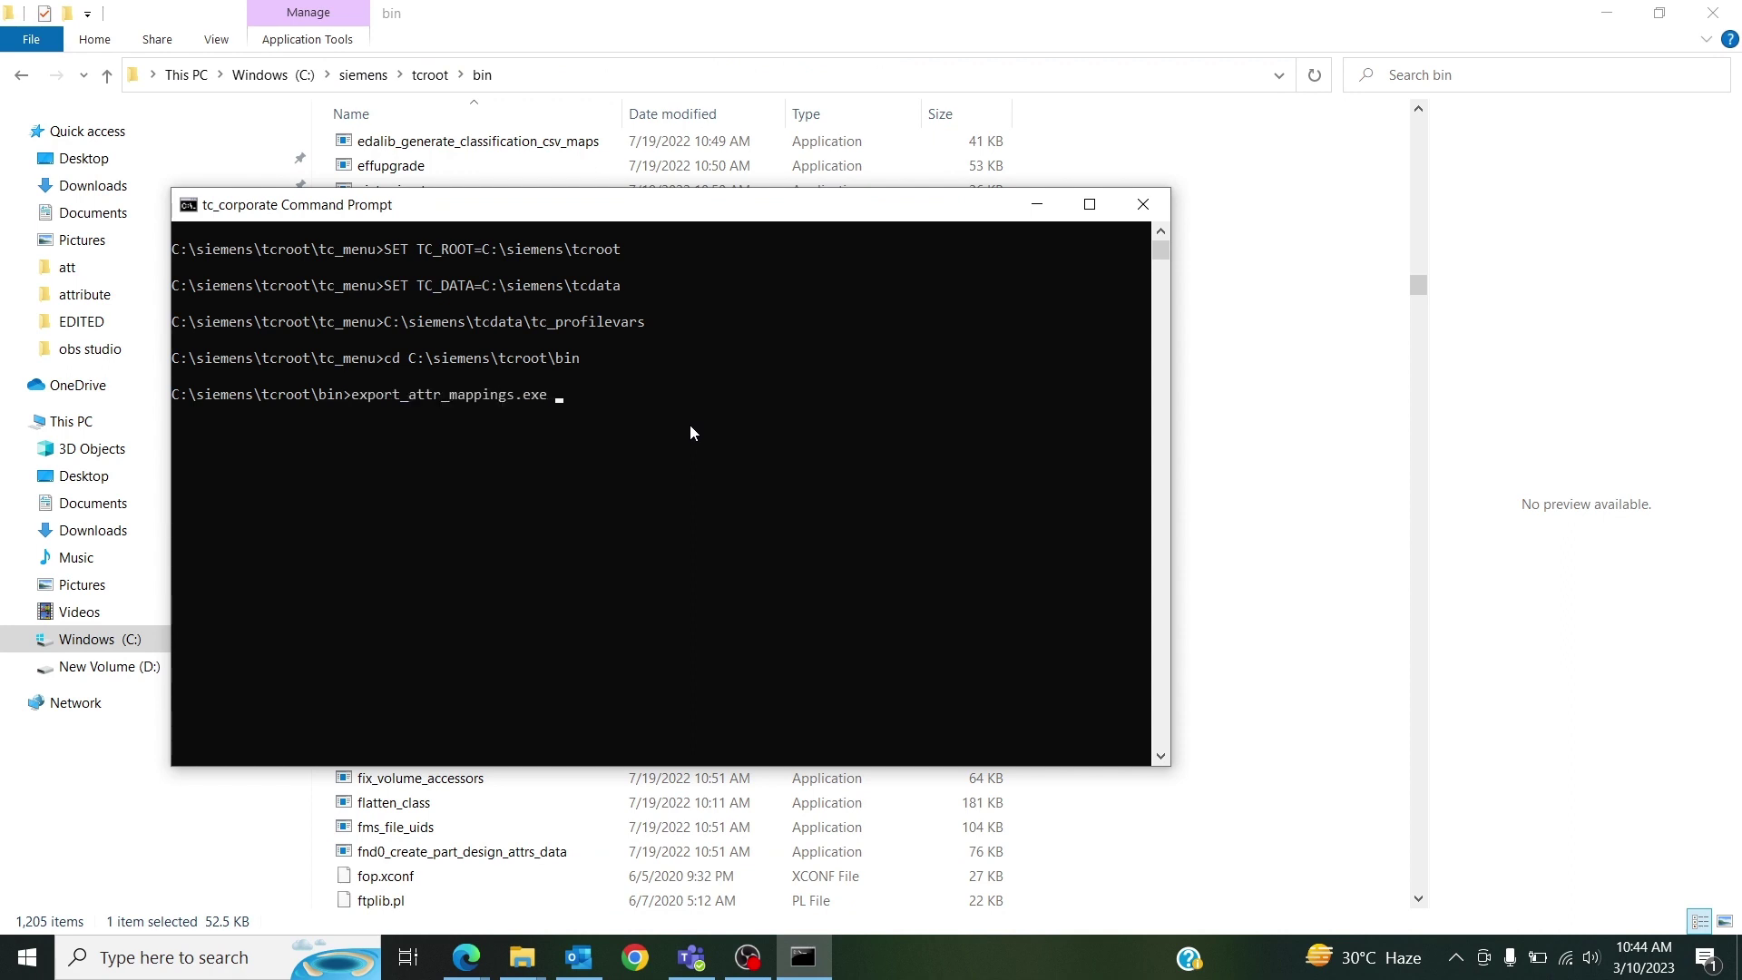
type("-u=infodba -p=infodba -g=dba -file=attr")
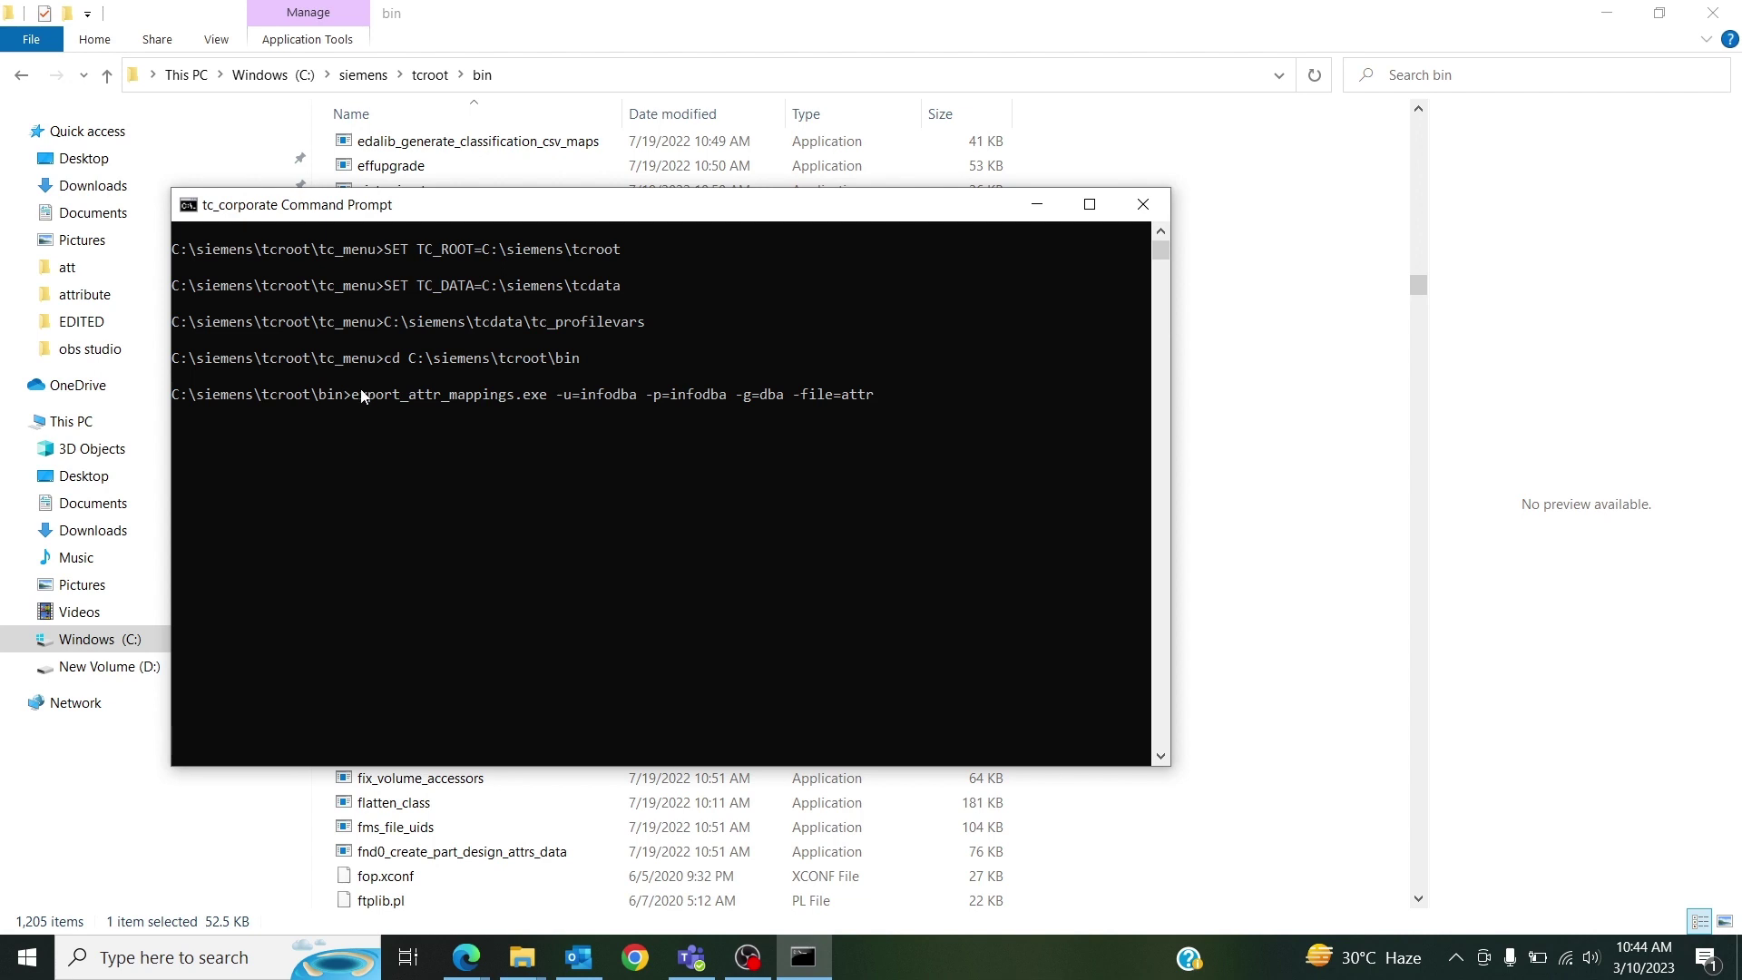
left_click_drag(352, 396, 875, 410)
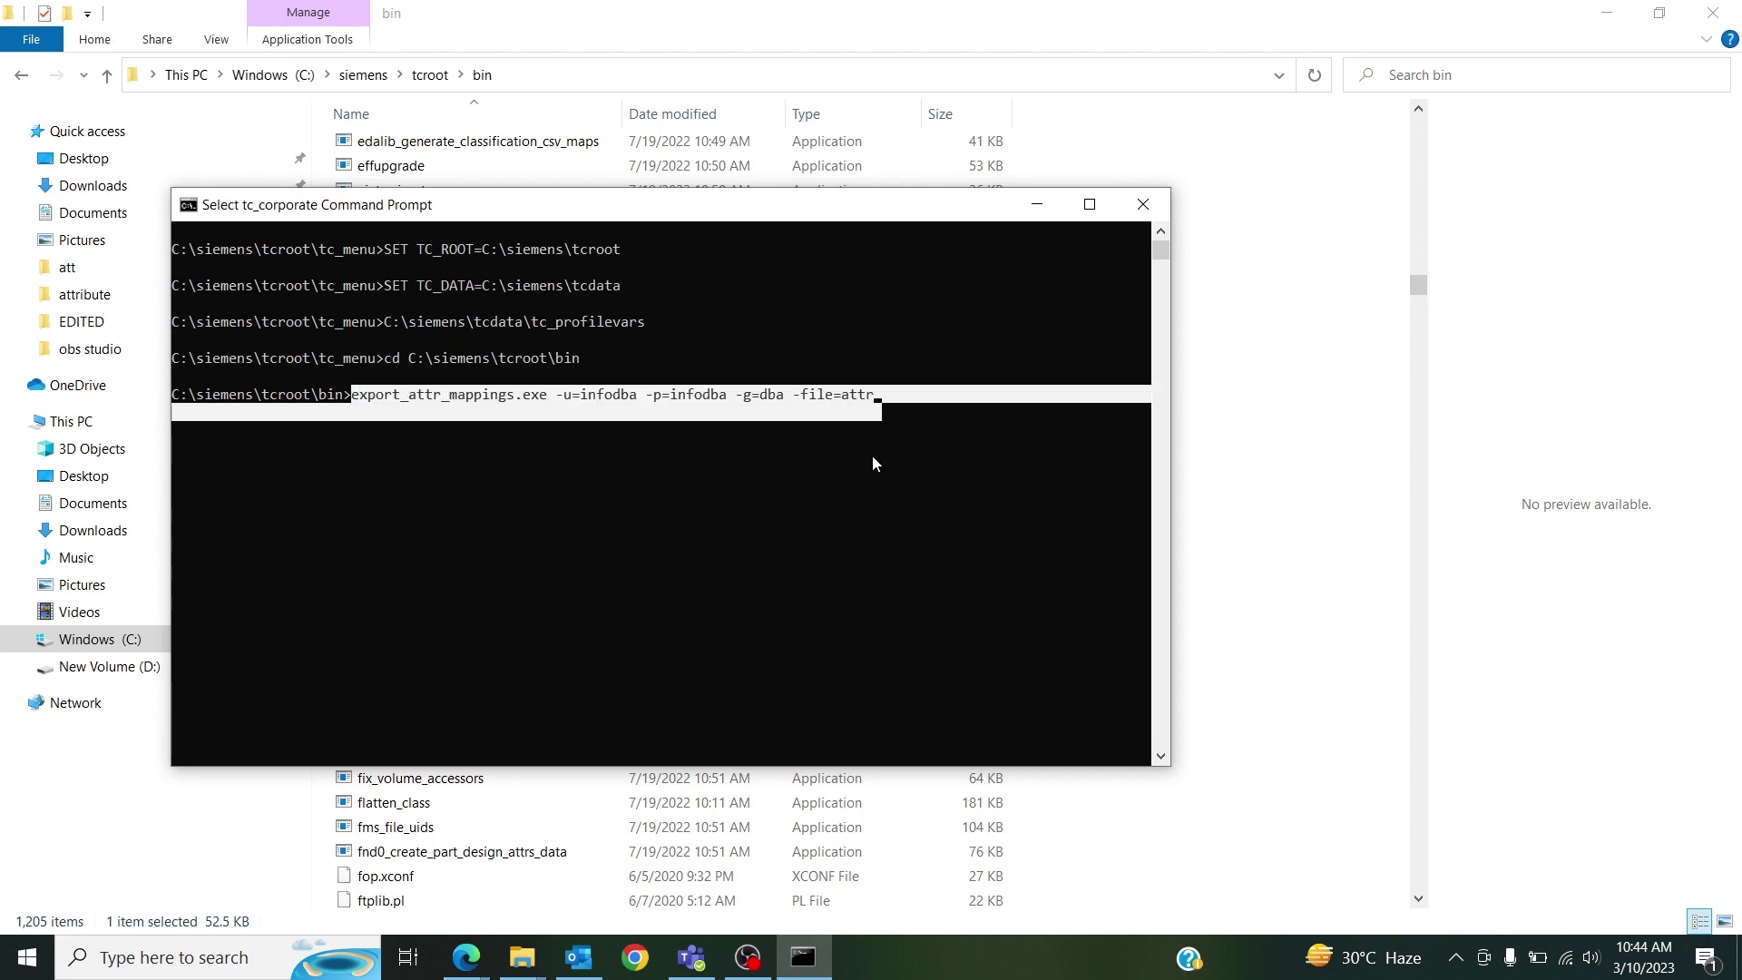
key("Return")
key("Return")
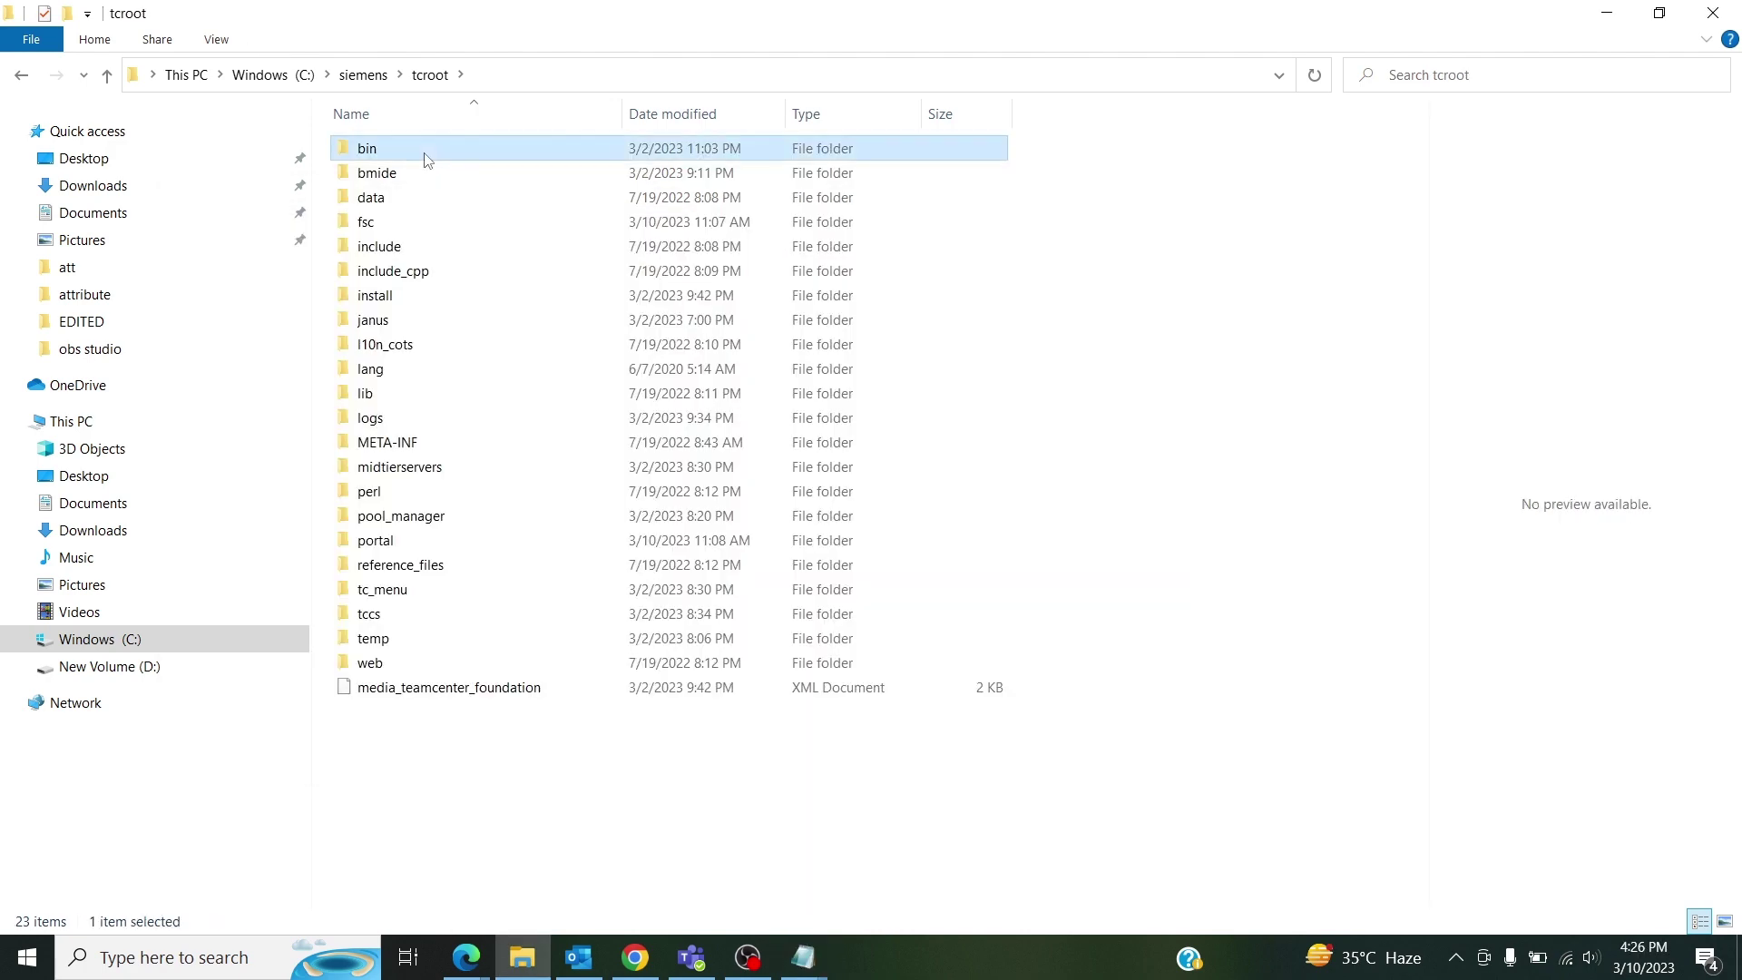
Find the exported attr file in the bin folder and bring up its context menu.
double_click(428, 150)
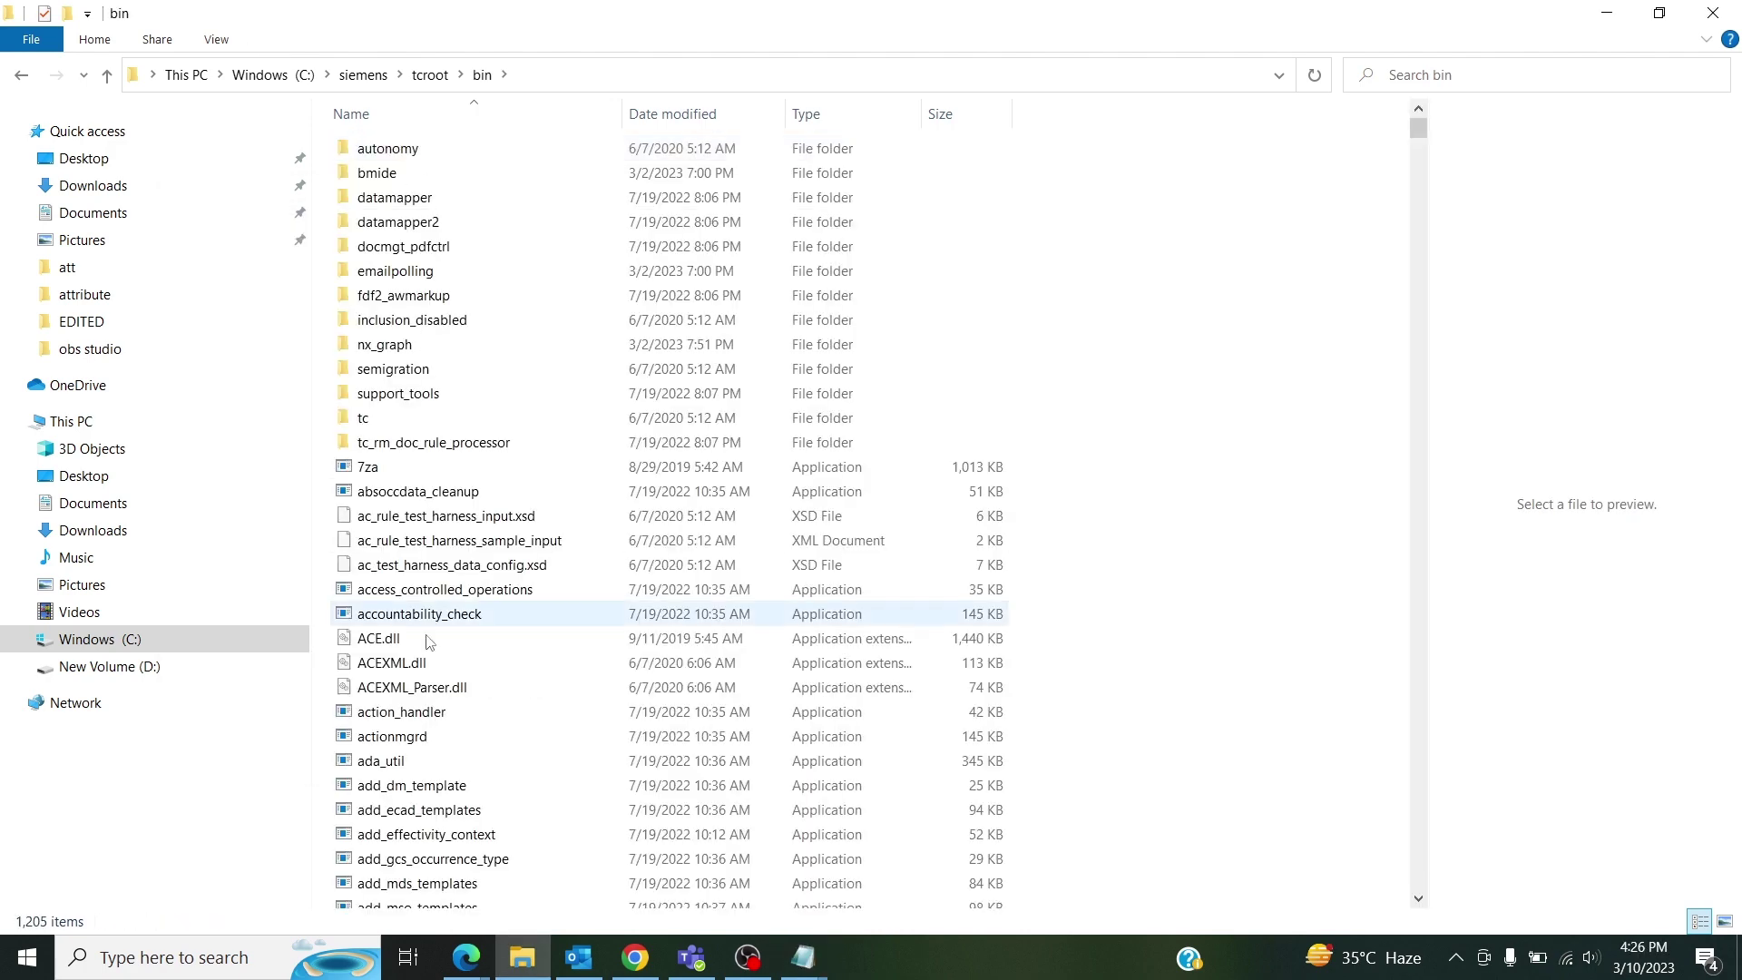
left_click(417, 742)
scroll(418, 744, "down", 7)
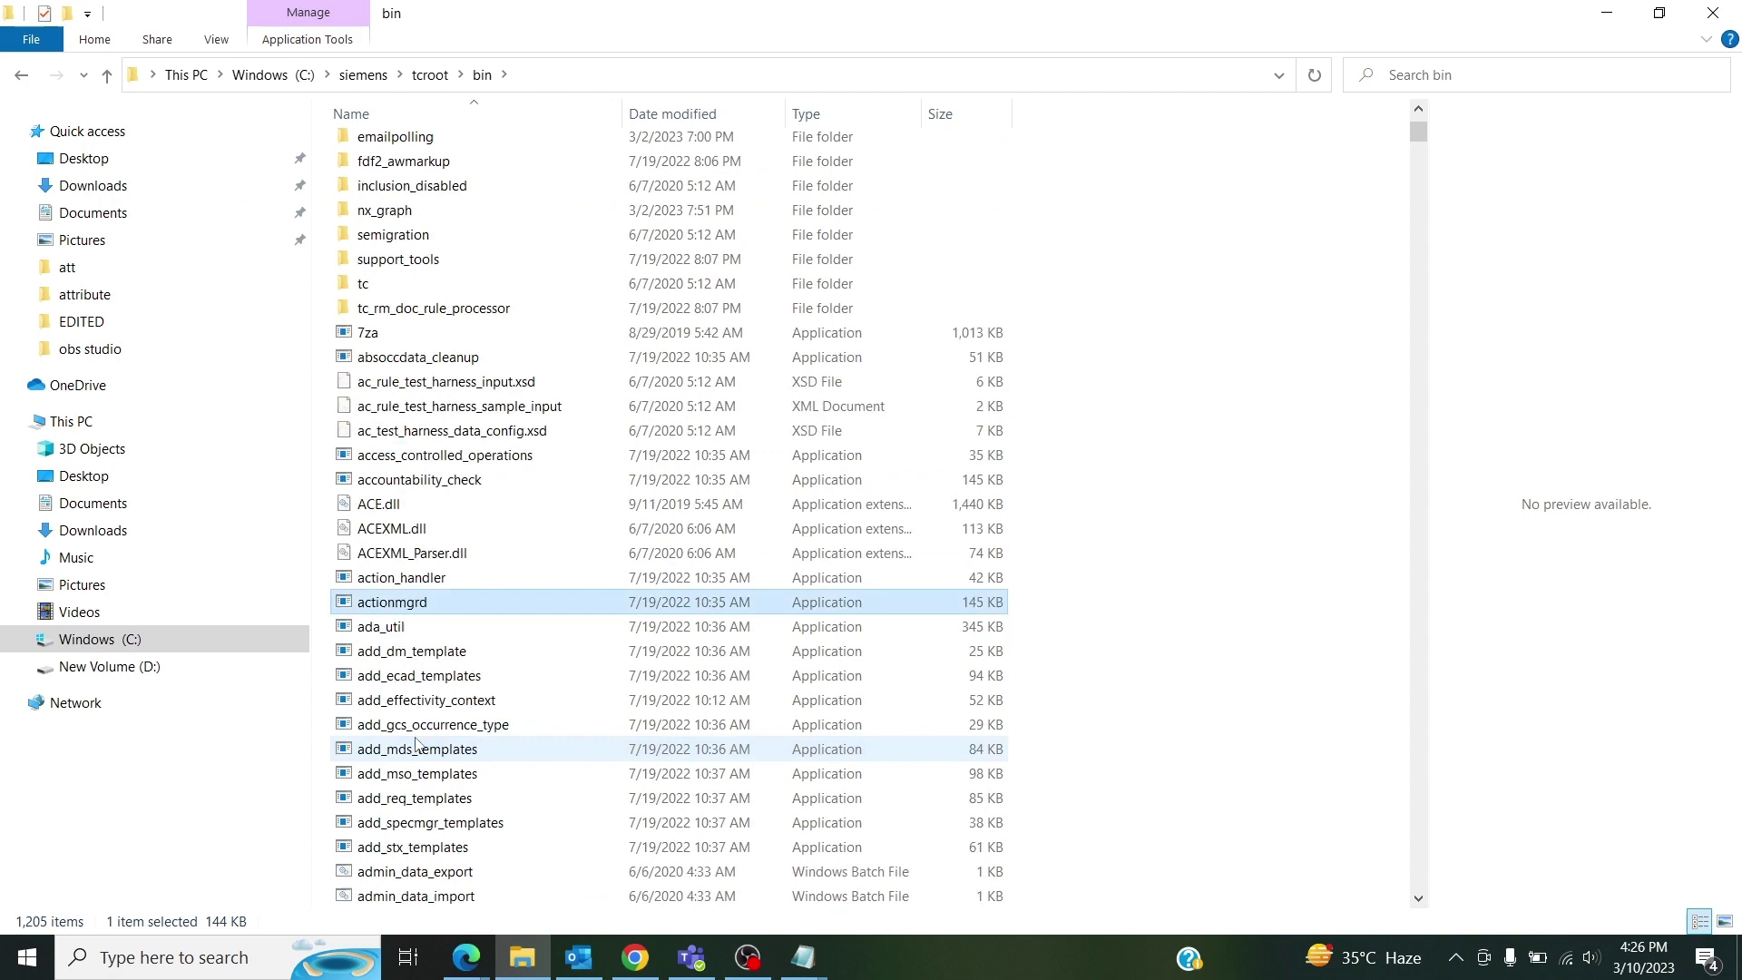
scroll(418, 746, "down", 7)
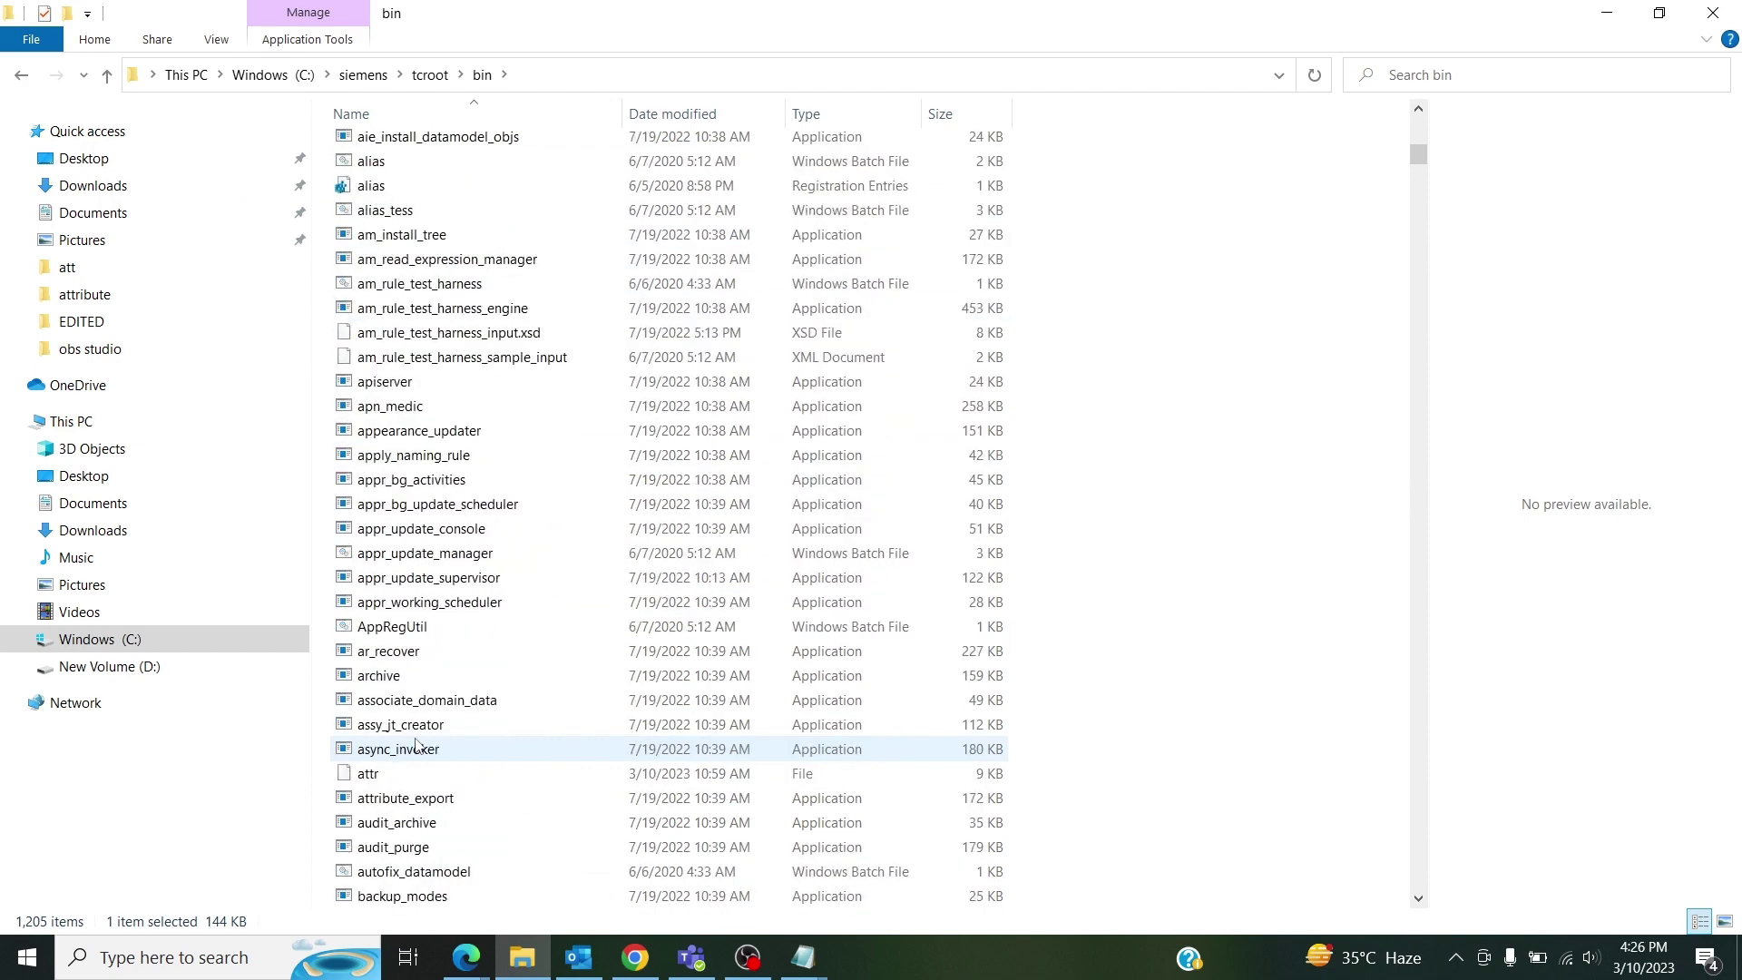
left_click(422, 782)
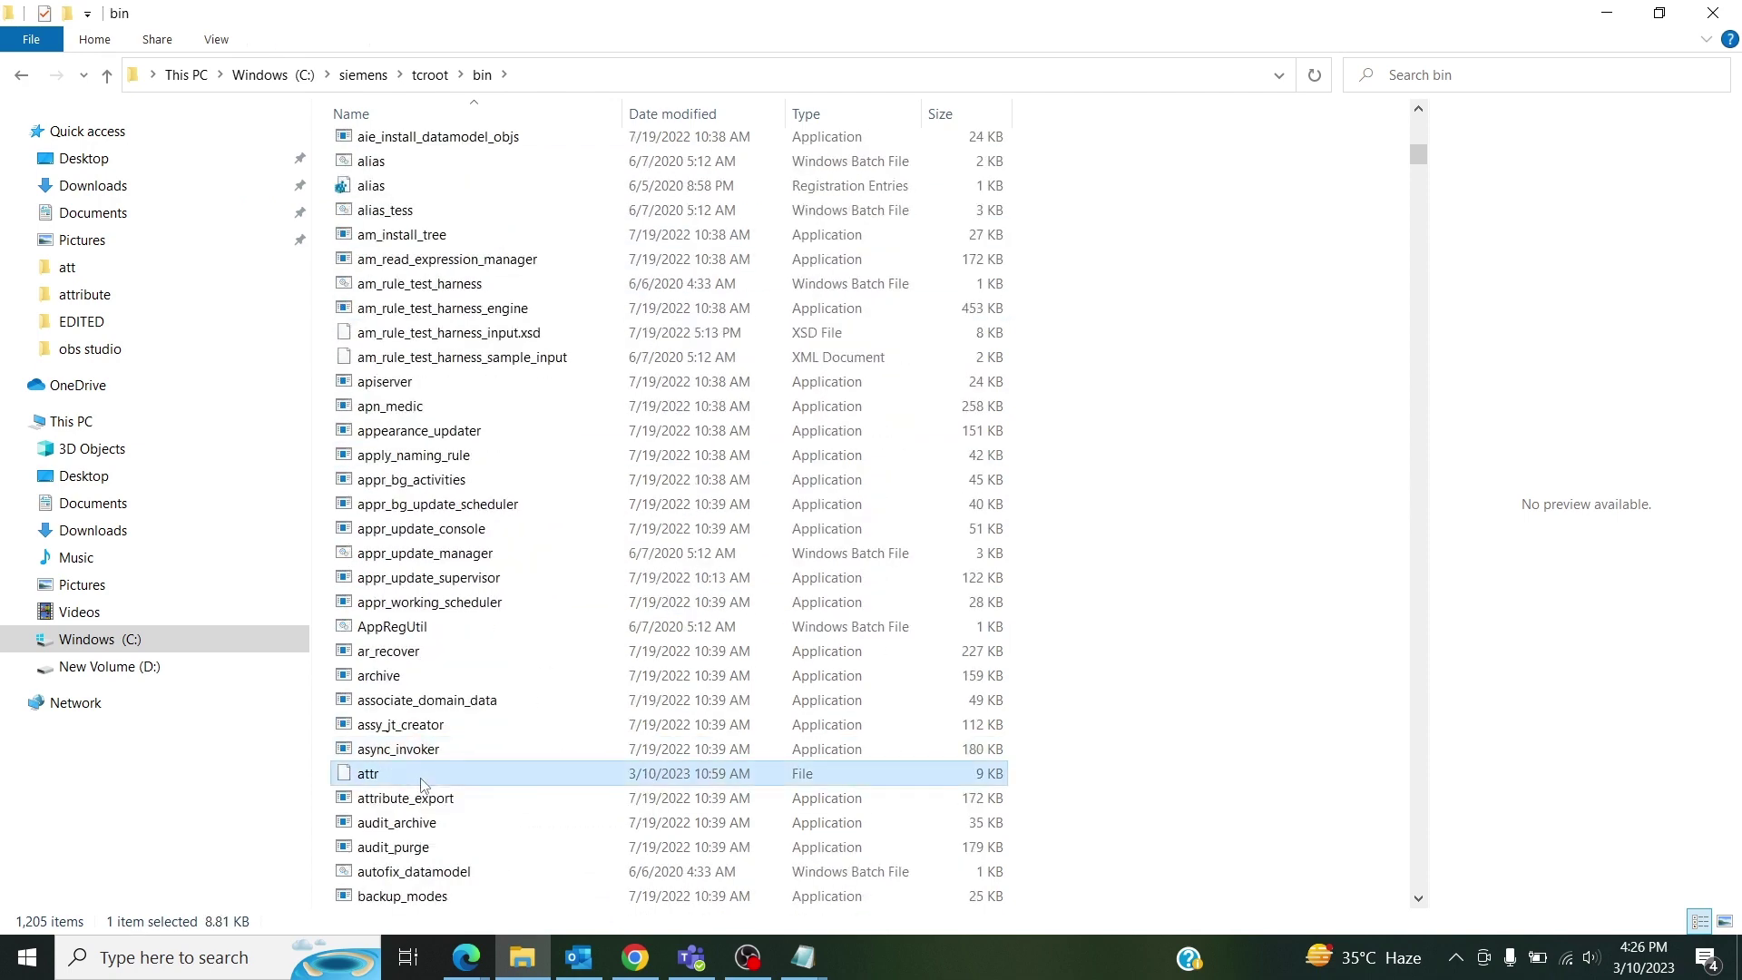
right_click(441, 782)
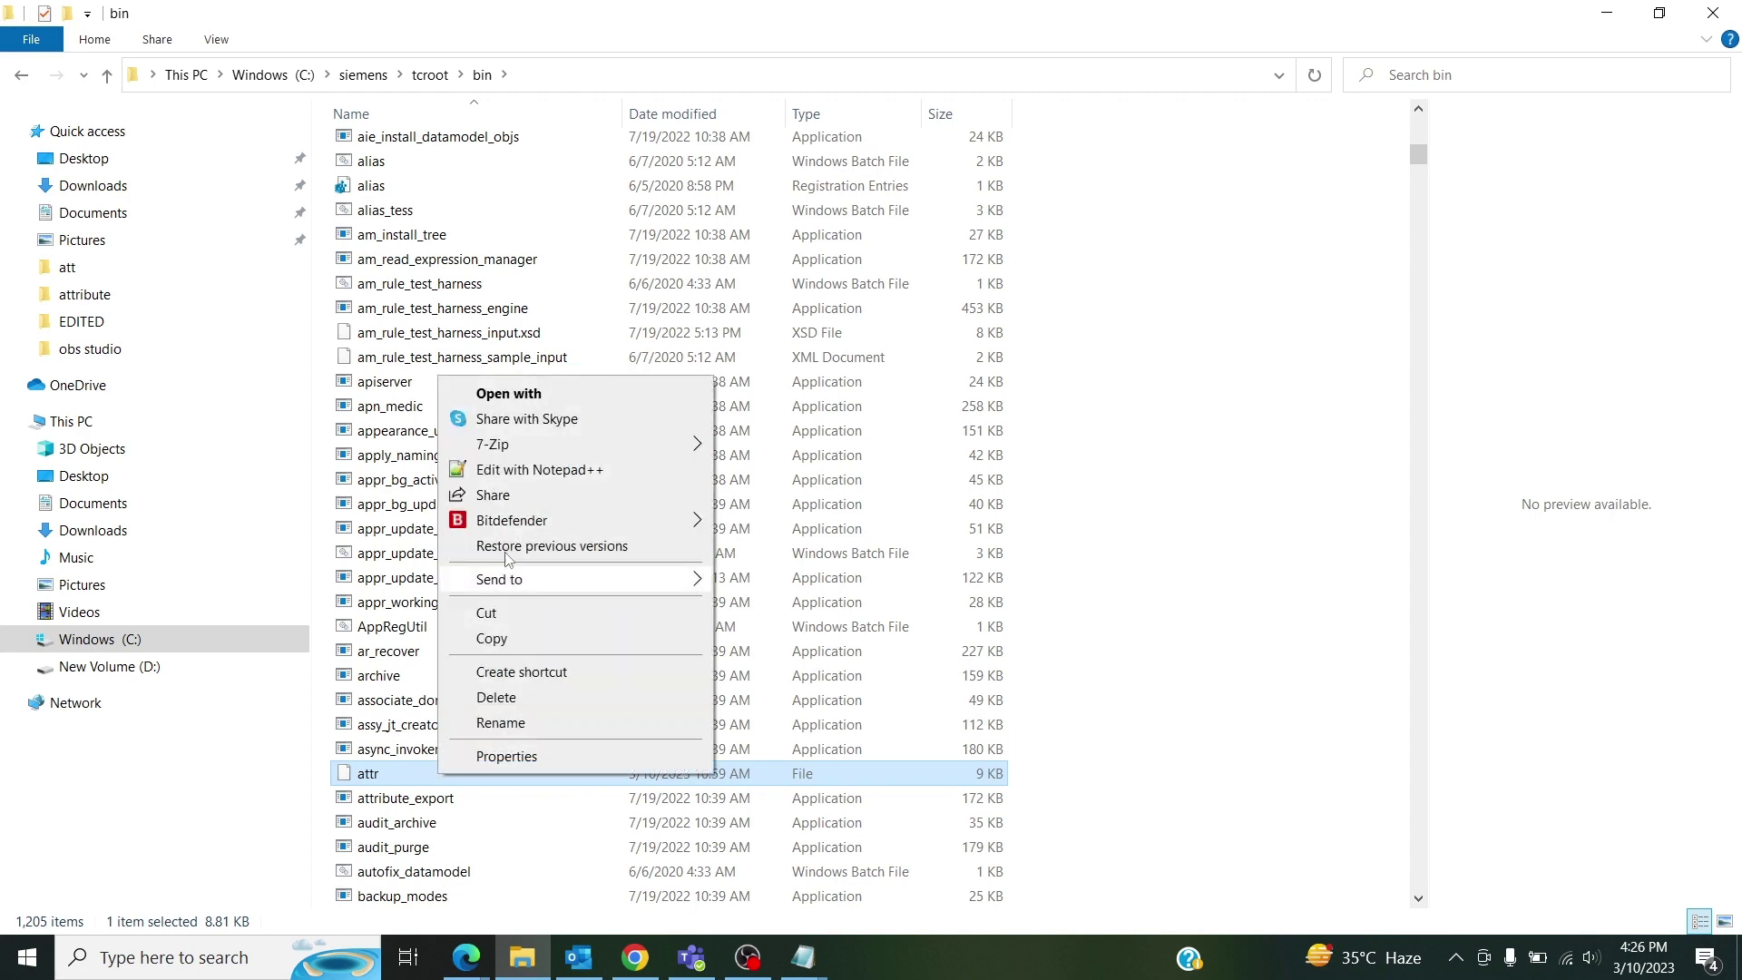
left_click(529, 470)
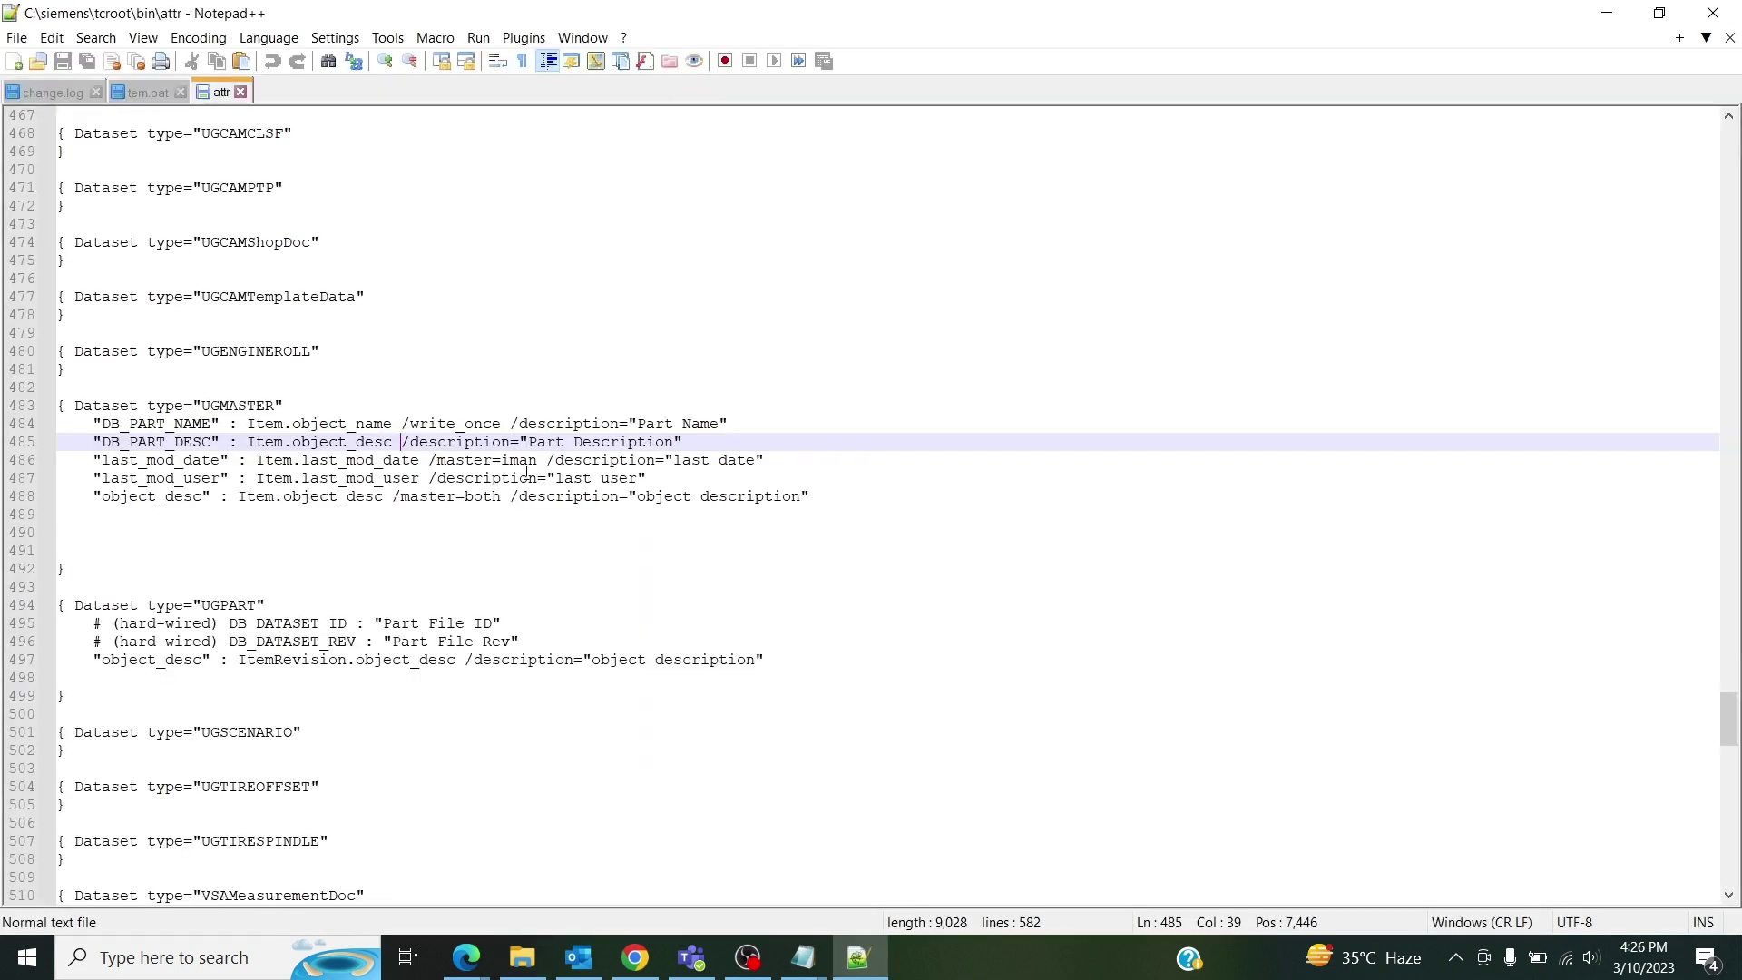
left_click_drag(75, 133, 375, 188)
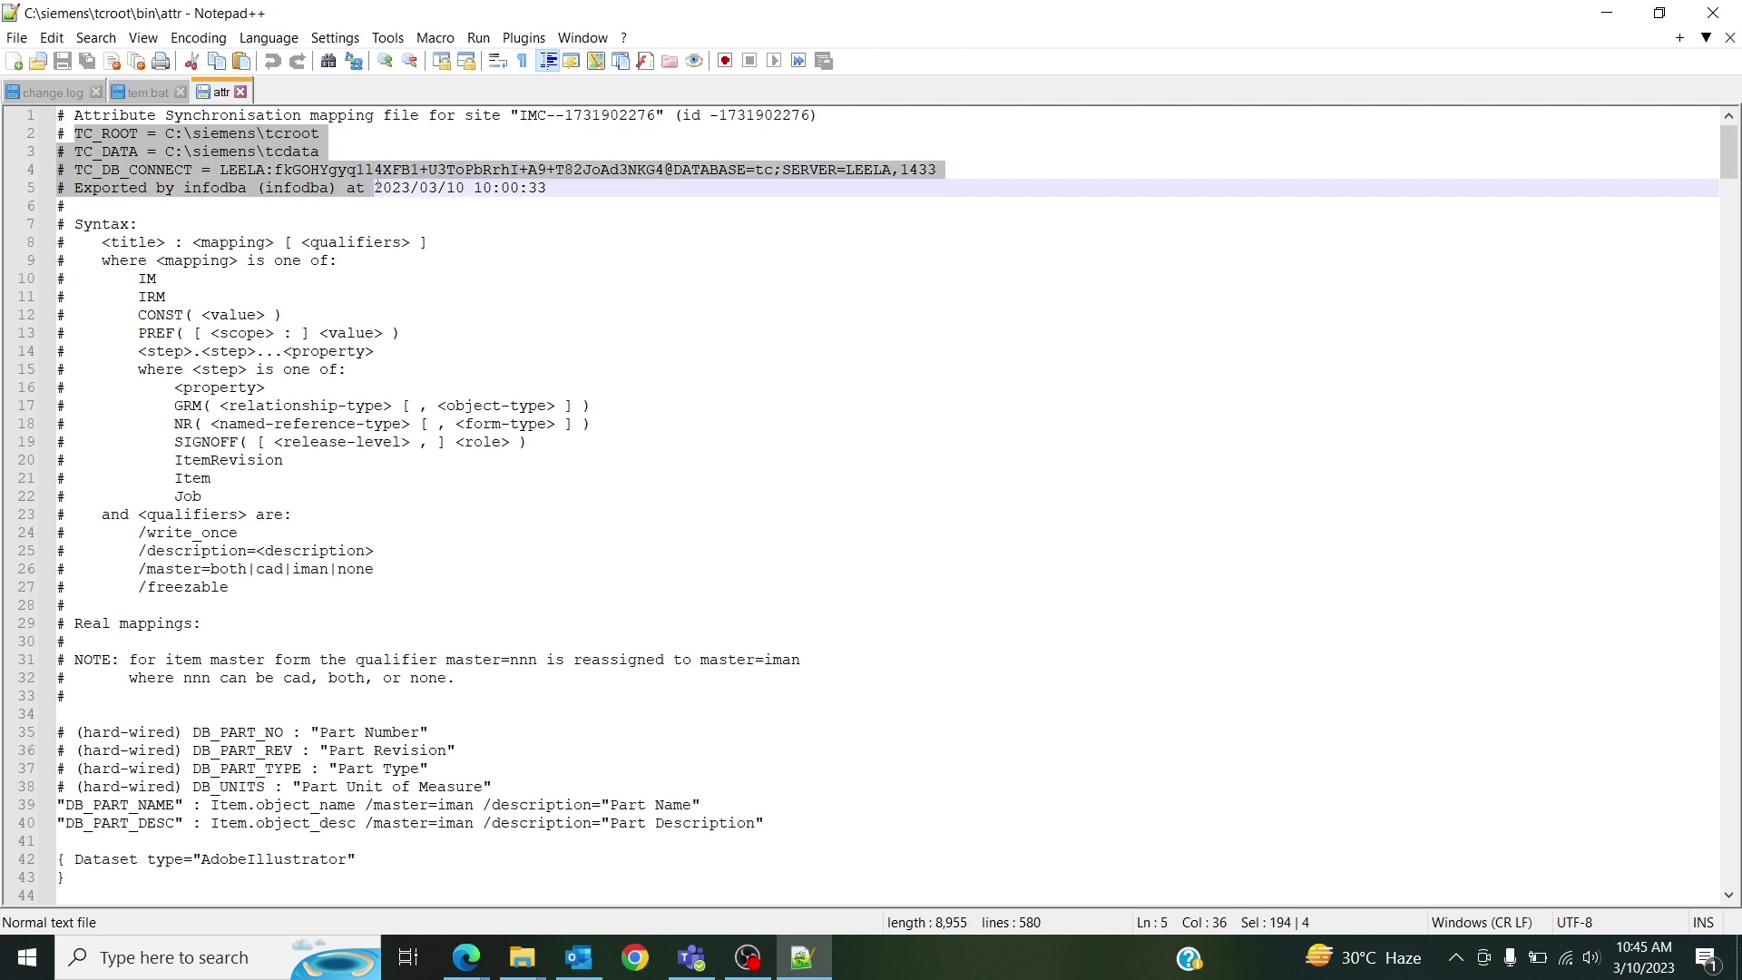
left_click(810, 337)
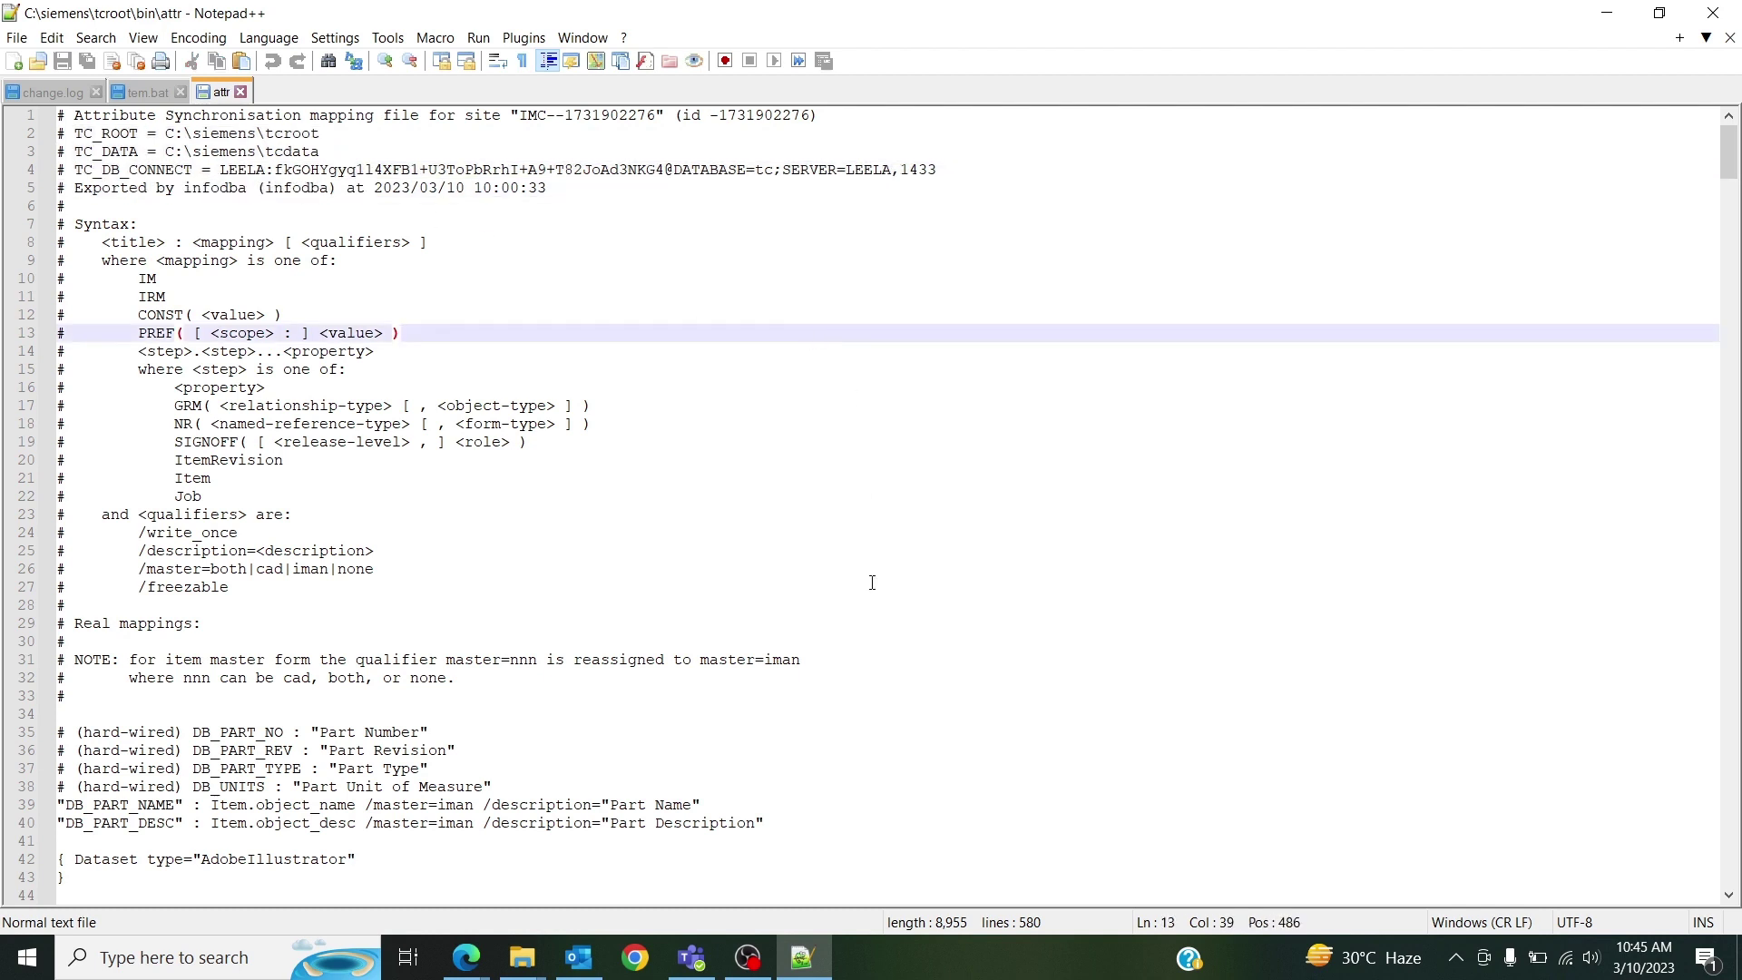
scroll(790, 612, "down", 3)
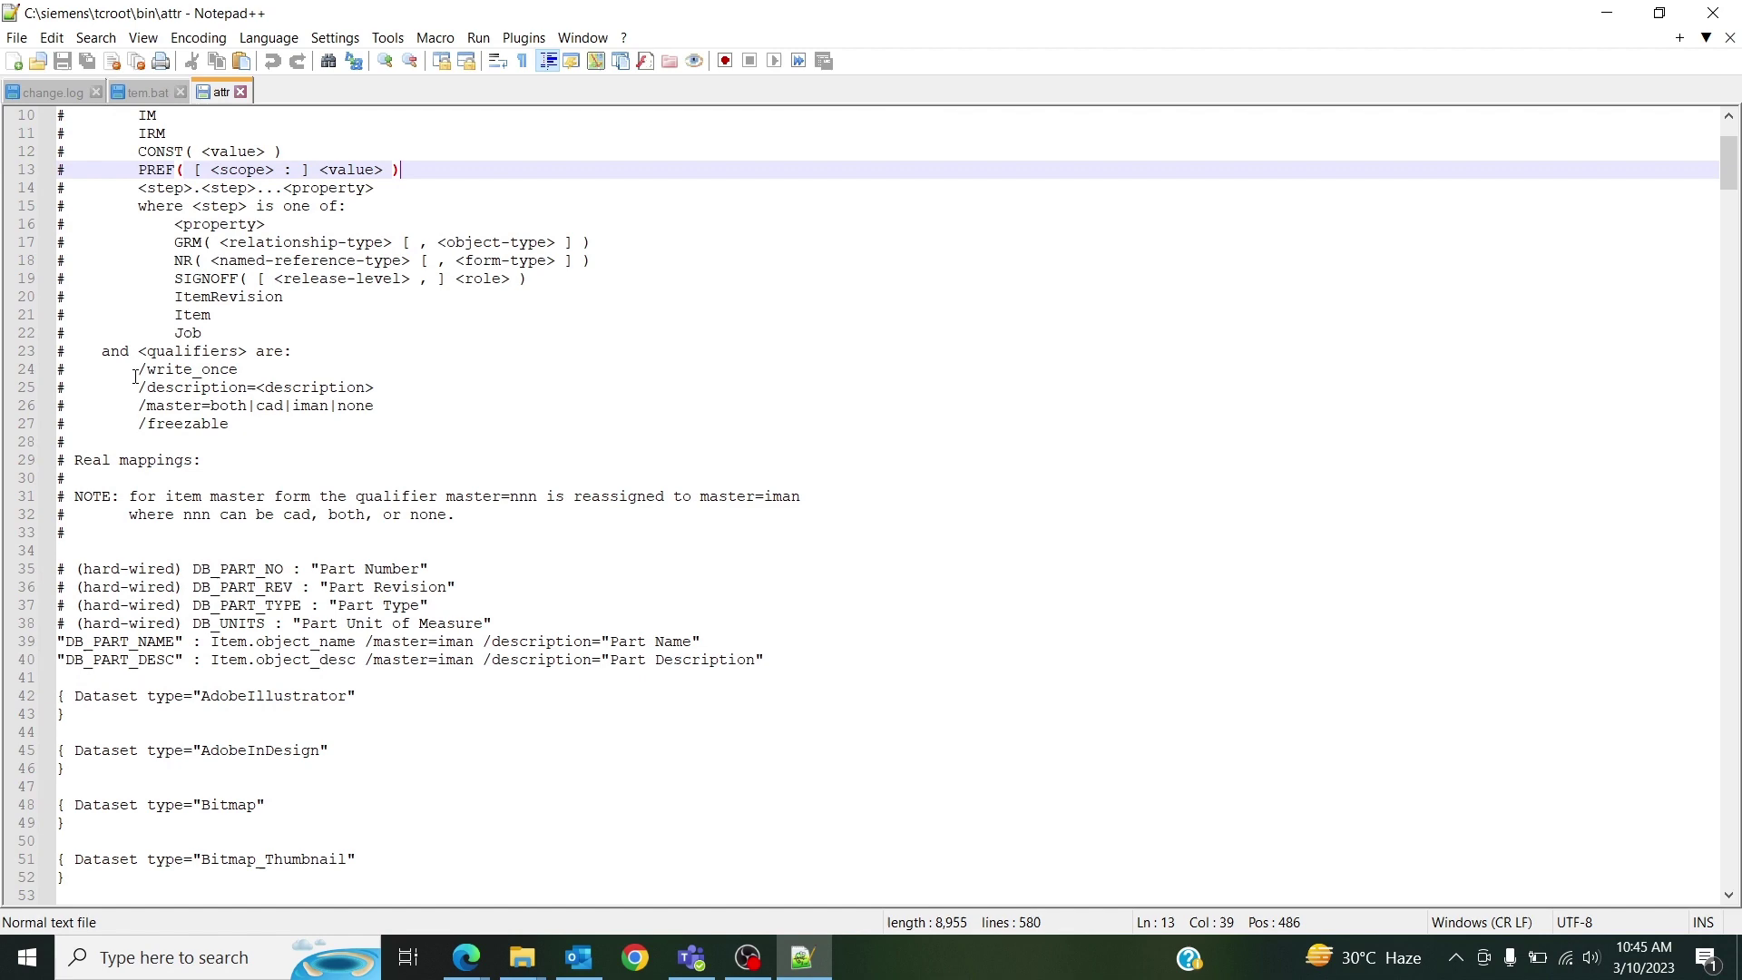
scroll(107, 354, "down", 1)
left_click_drag(102, 354, 296, 370)
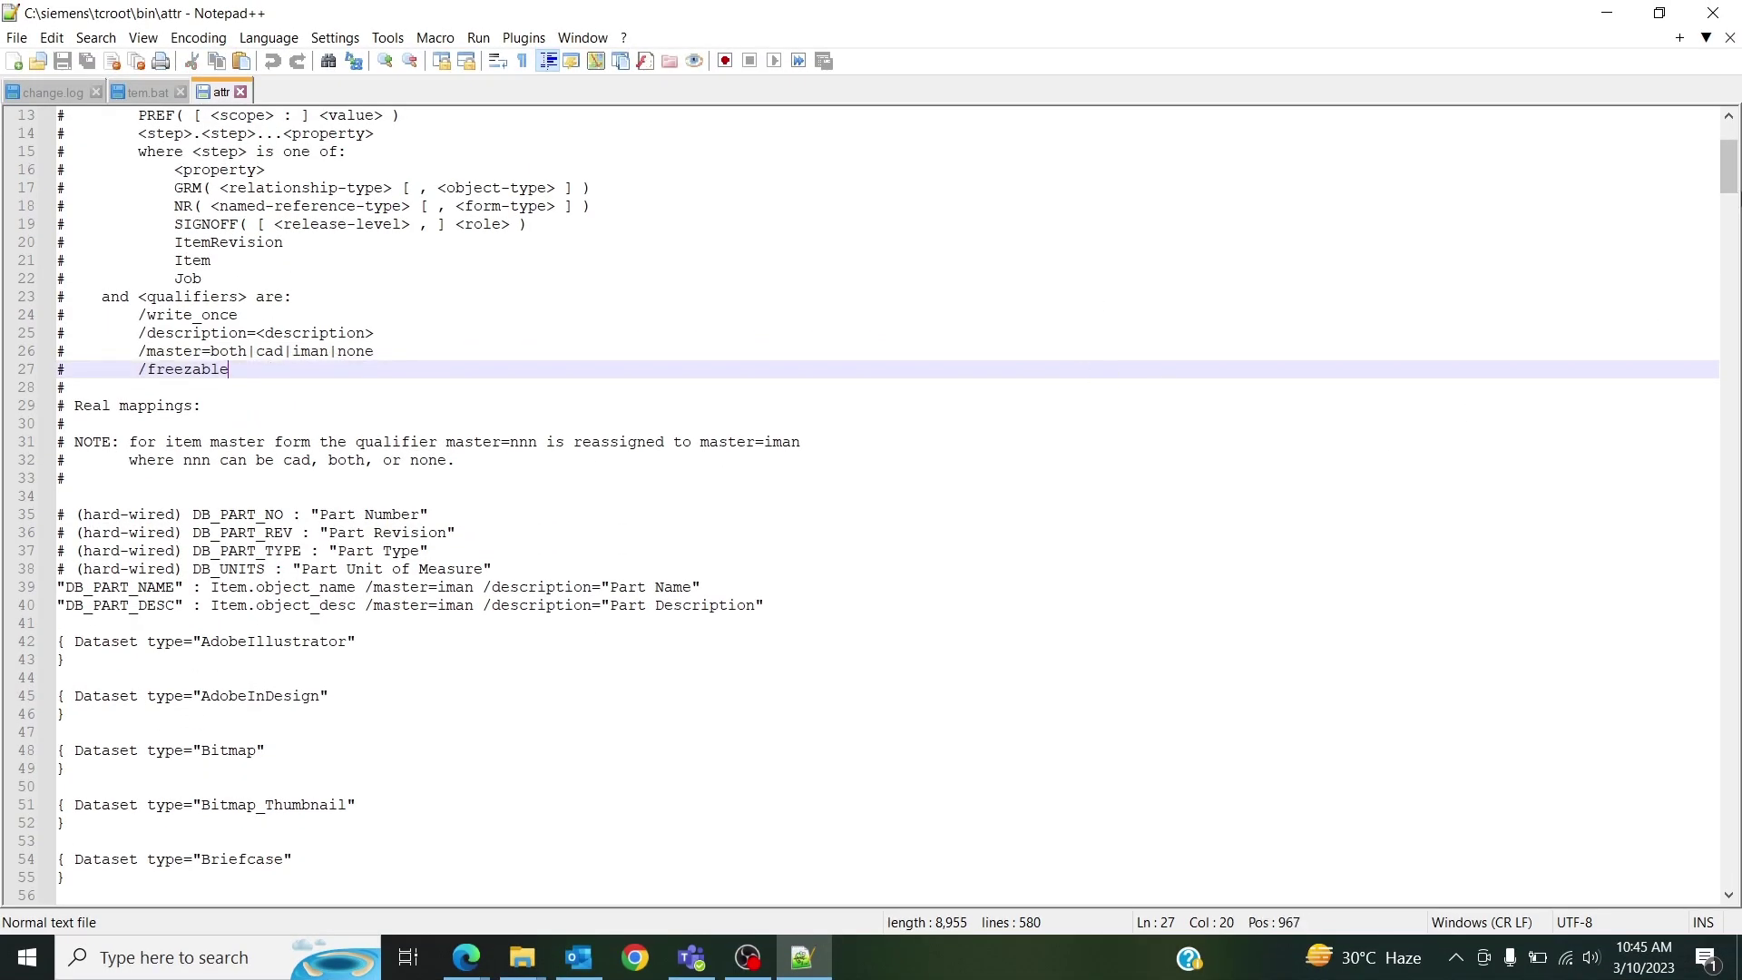
left_click_drag(1729, 159, 1731, 715)
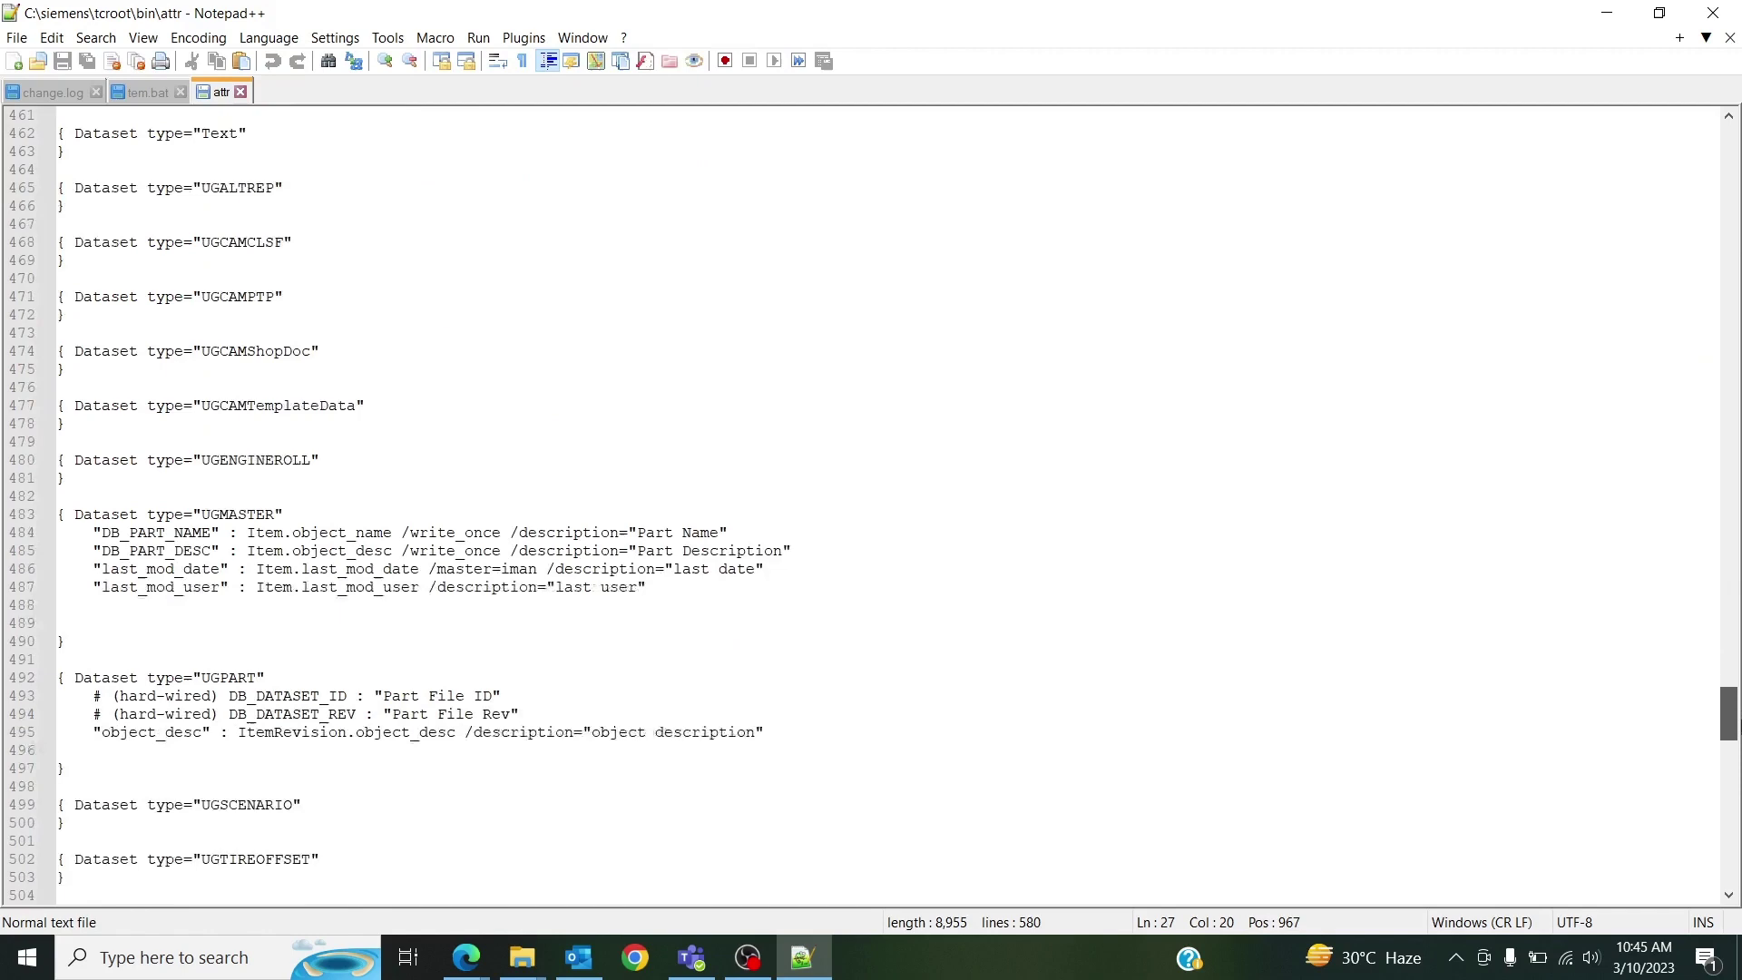
Start a new UGMASTER line after last_mod_user with the key "object_desc".
left_click_drag(166, 623, 284, 623)
scroll(157, 488, "down", 4)
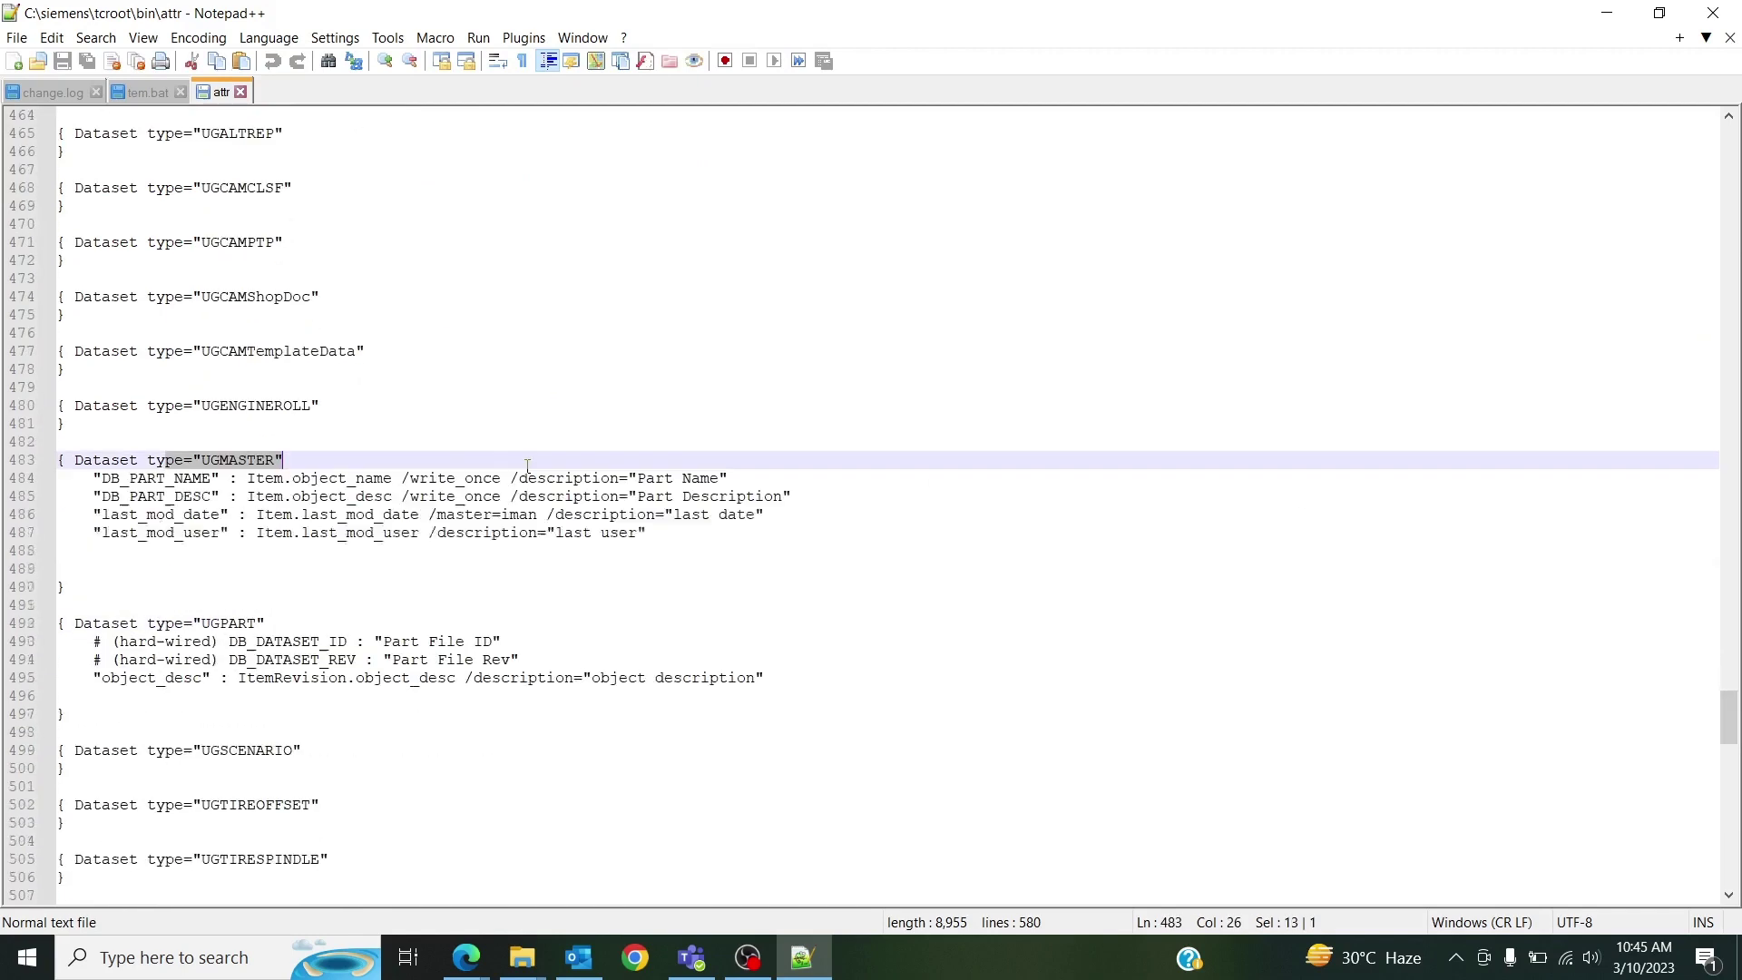
left_click(130, 479)
left_click(650, 477)
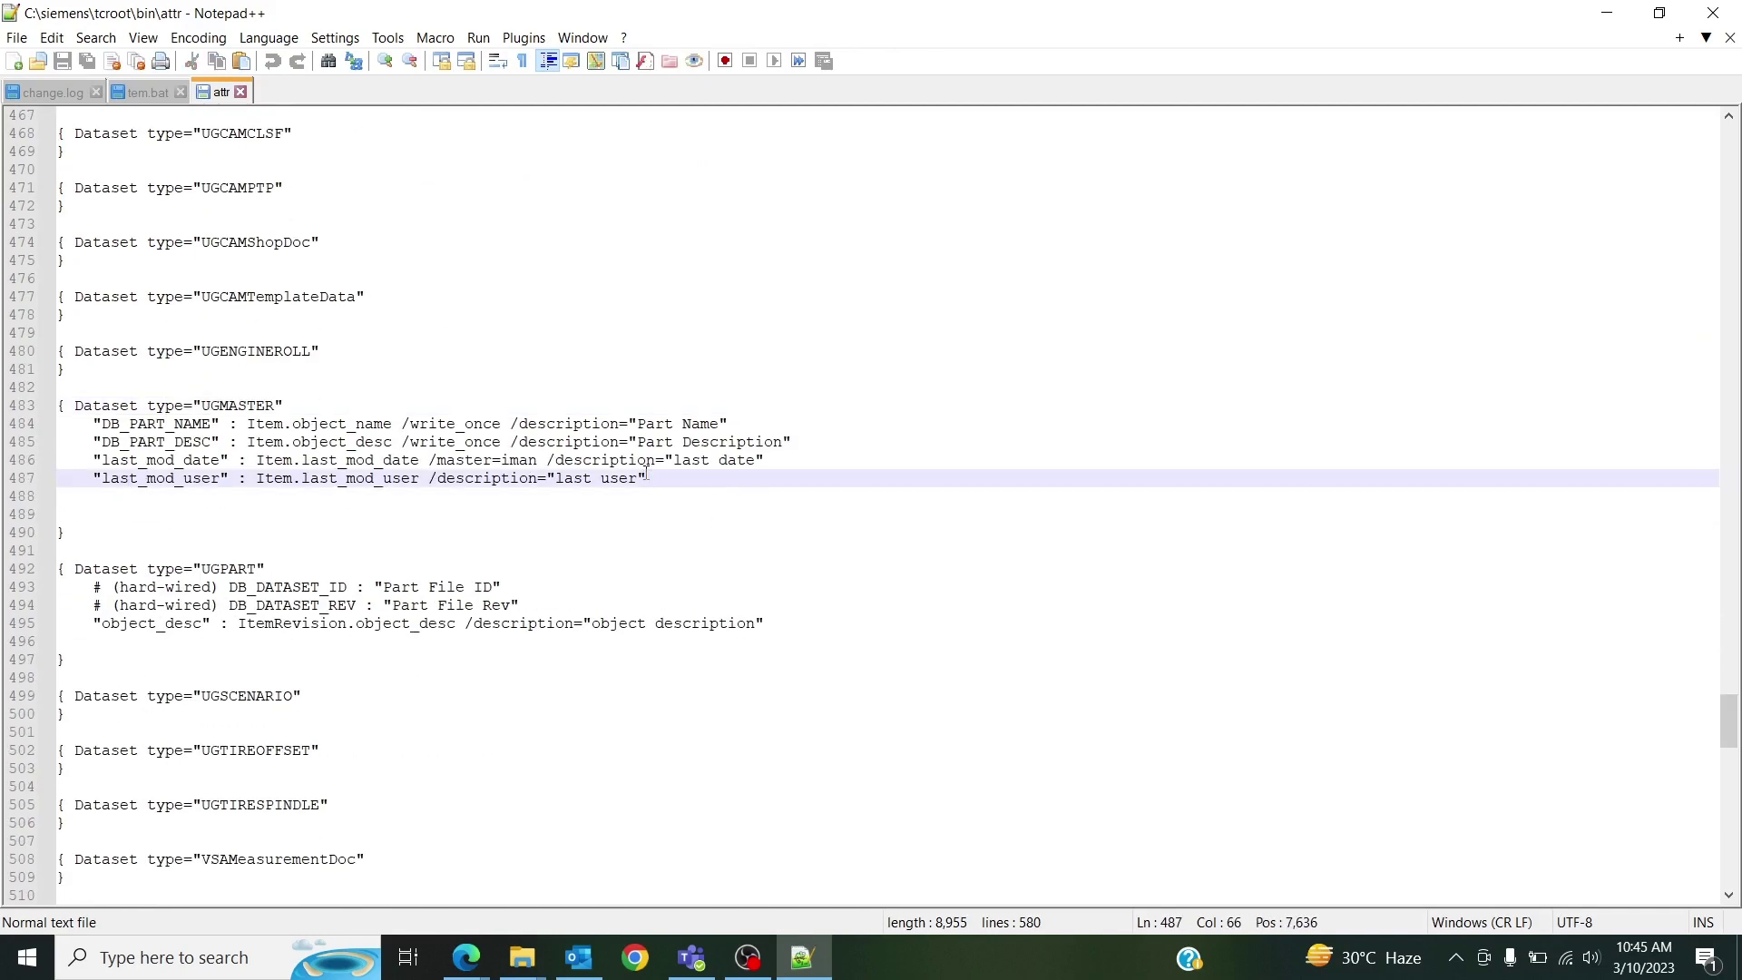
key("Return")
type("\"o")
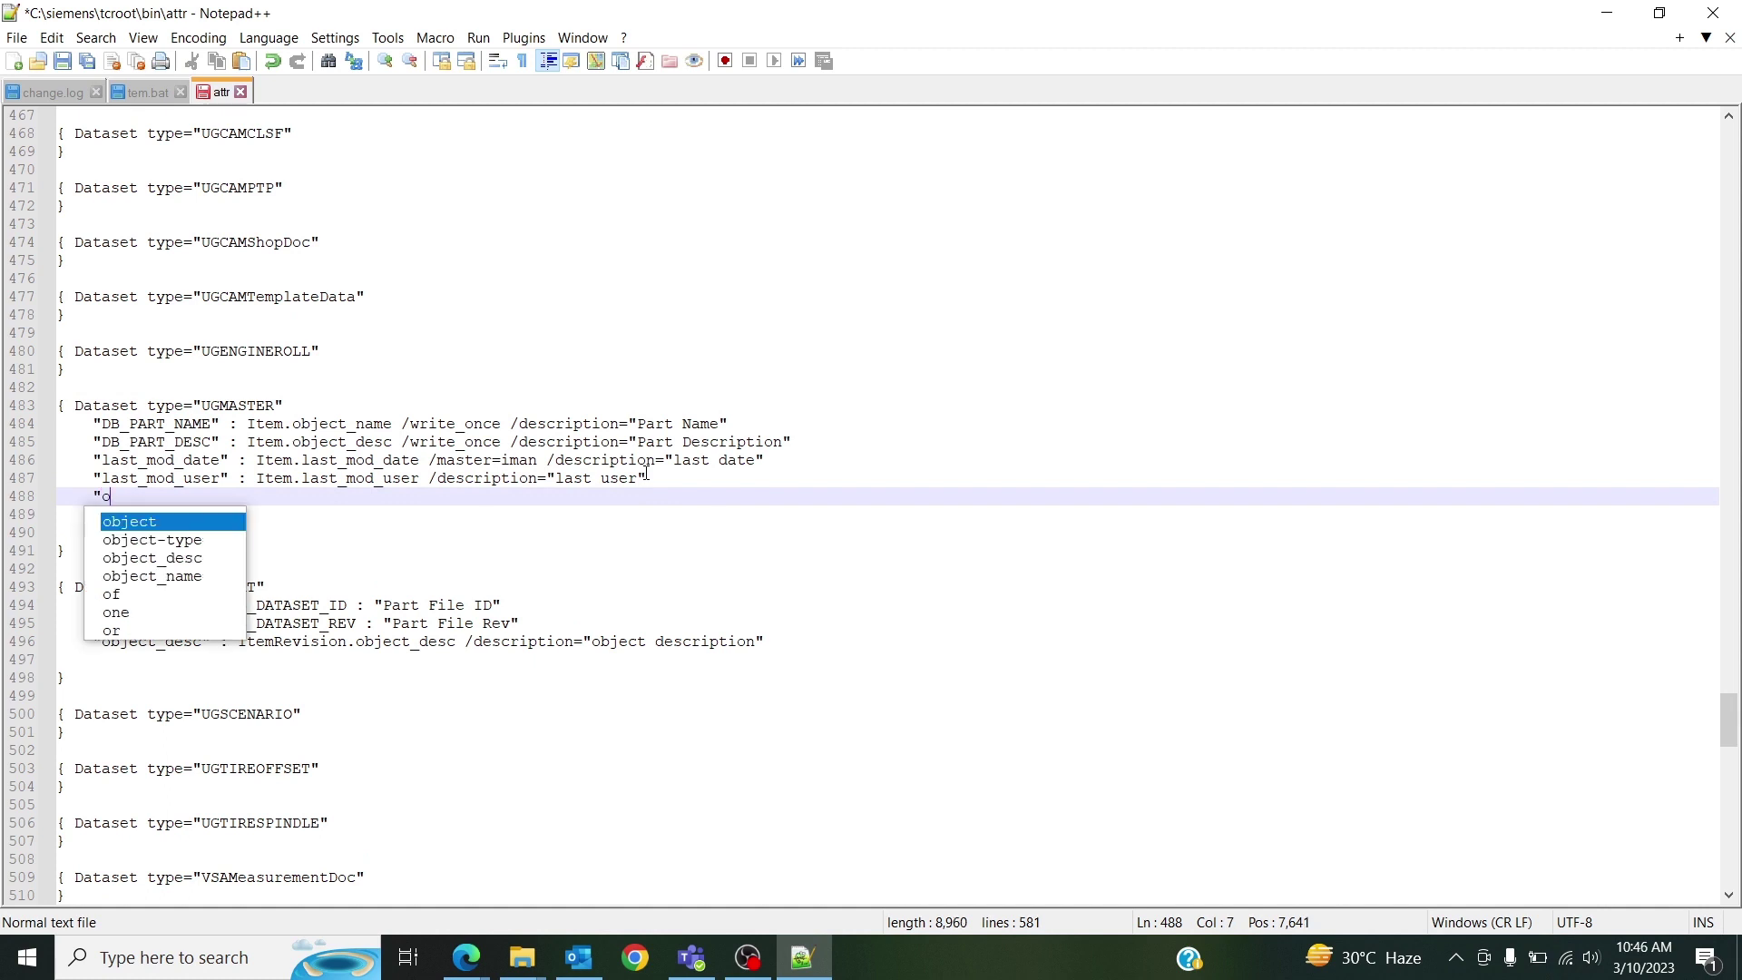
type("bject")
key("Down")
key("Down")
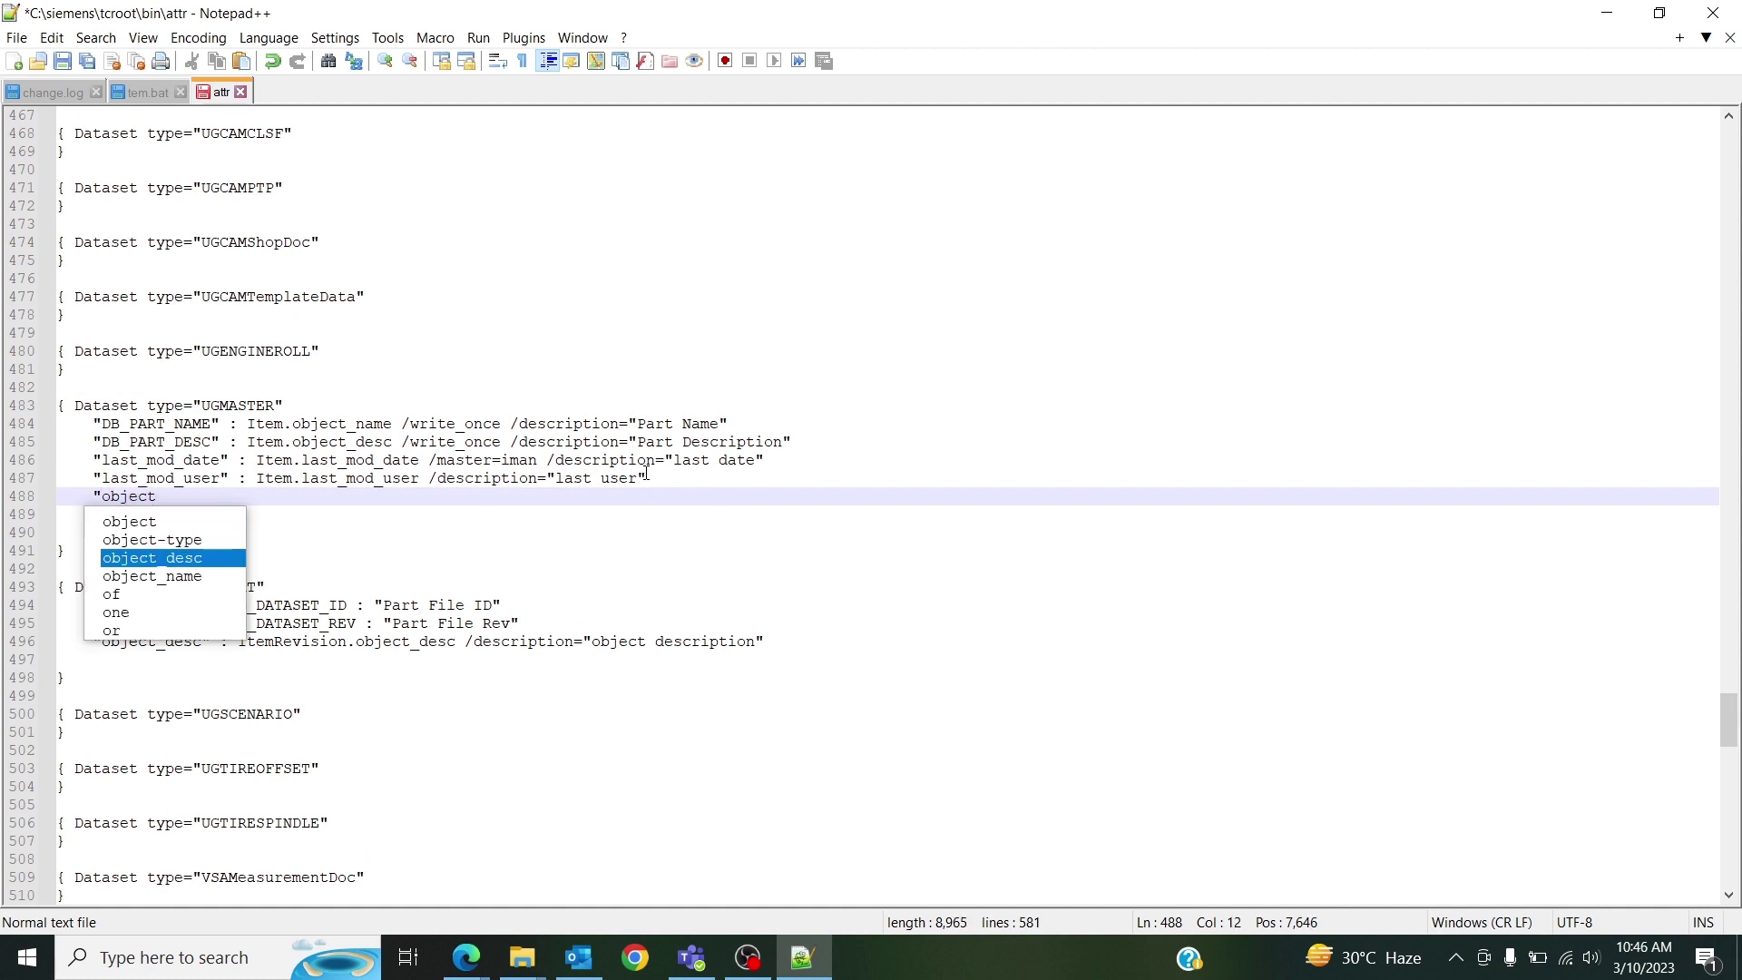
key("Return")
type("\"")
key("BackSpace")
Complete it as : Item.object_desc /master=both /description="object description", then save and close Notepad++.
type(": ite")
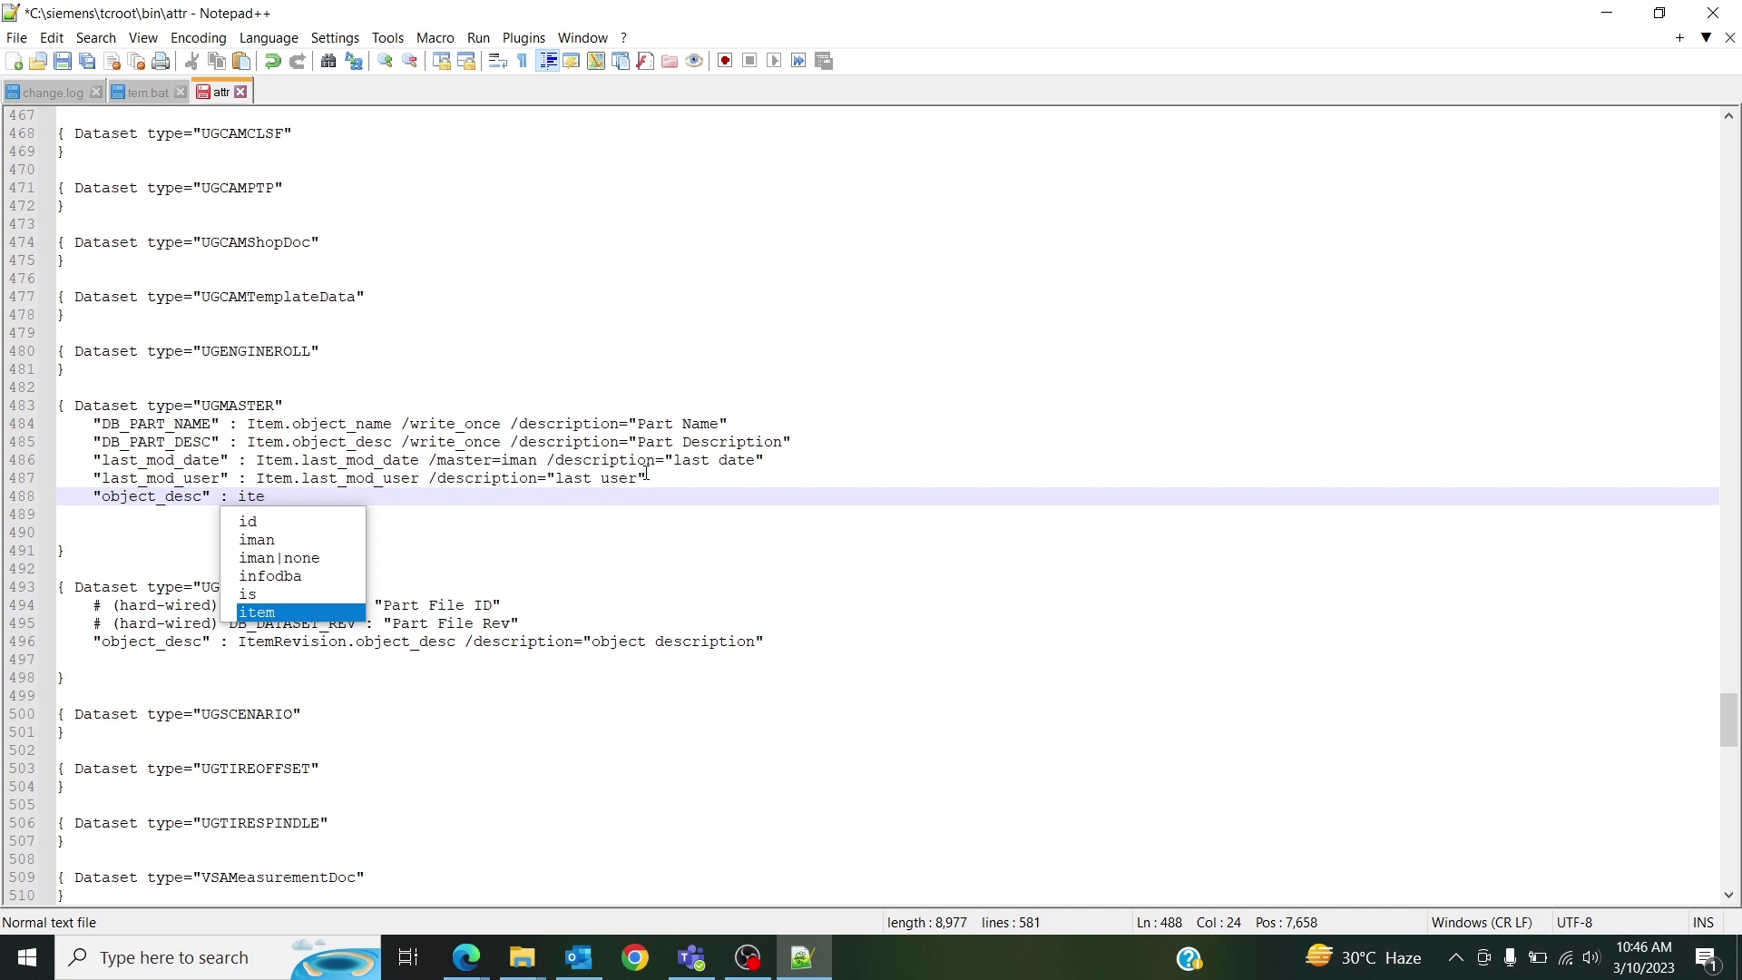
key("BackSpace")
key("BackSpace")
key("BackSpace")
type("Item")
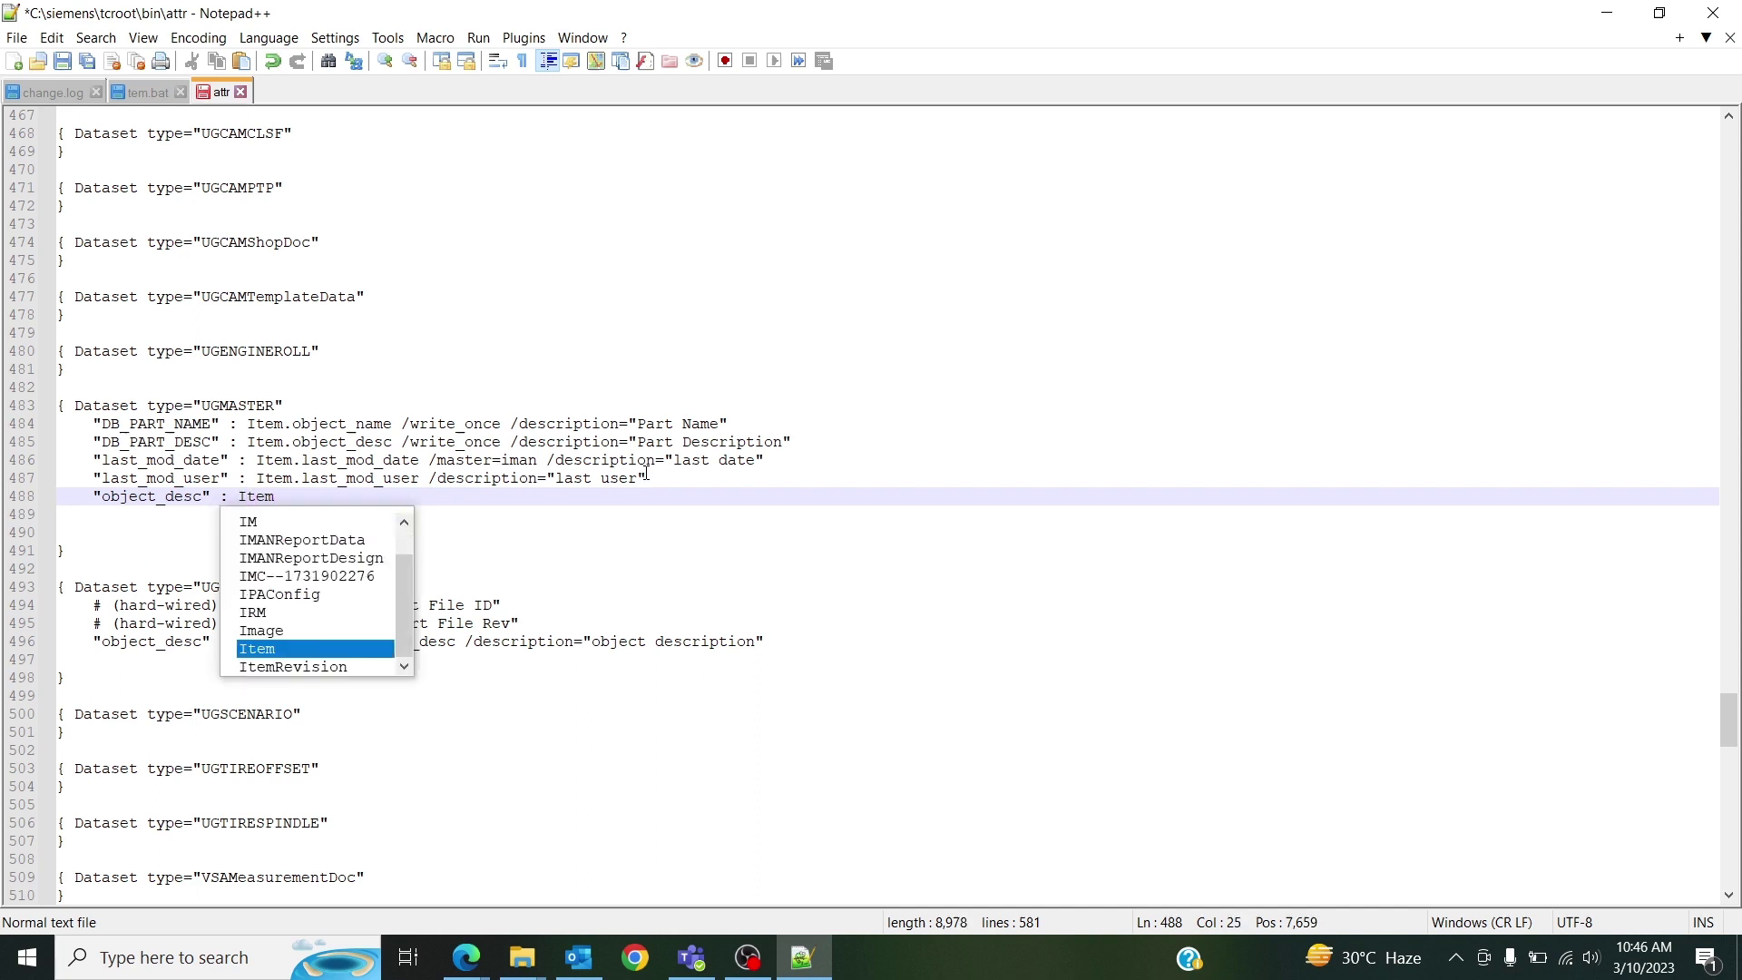
type(".o")
type("bject")
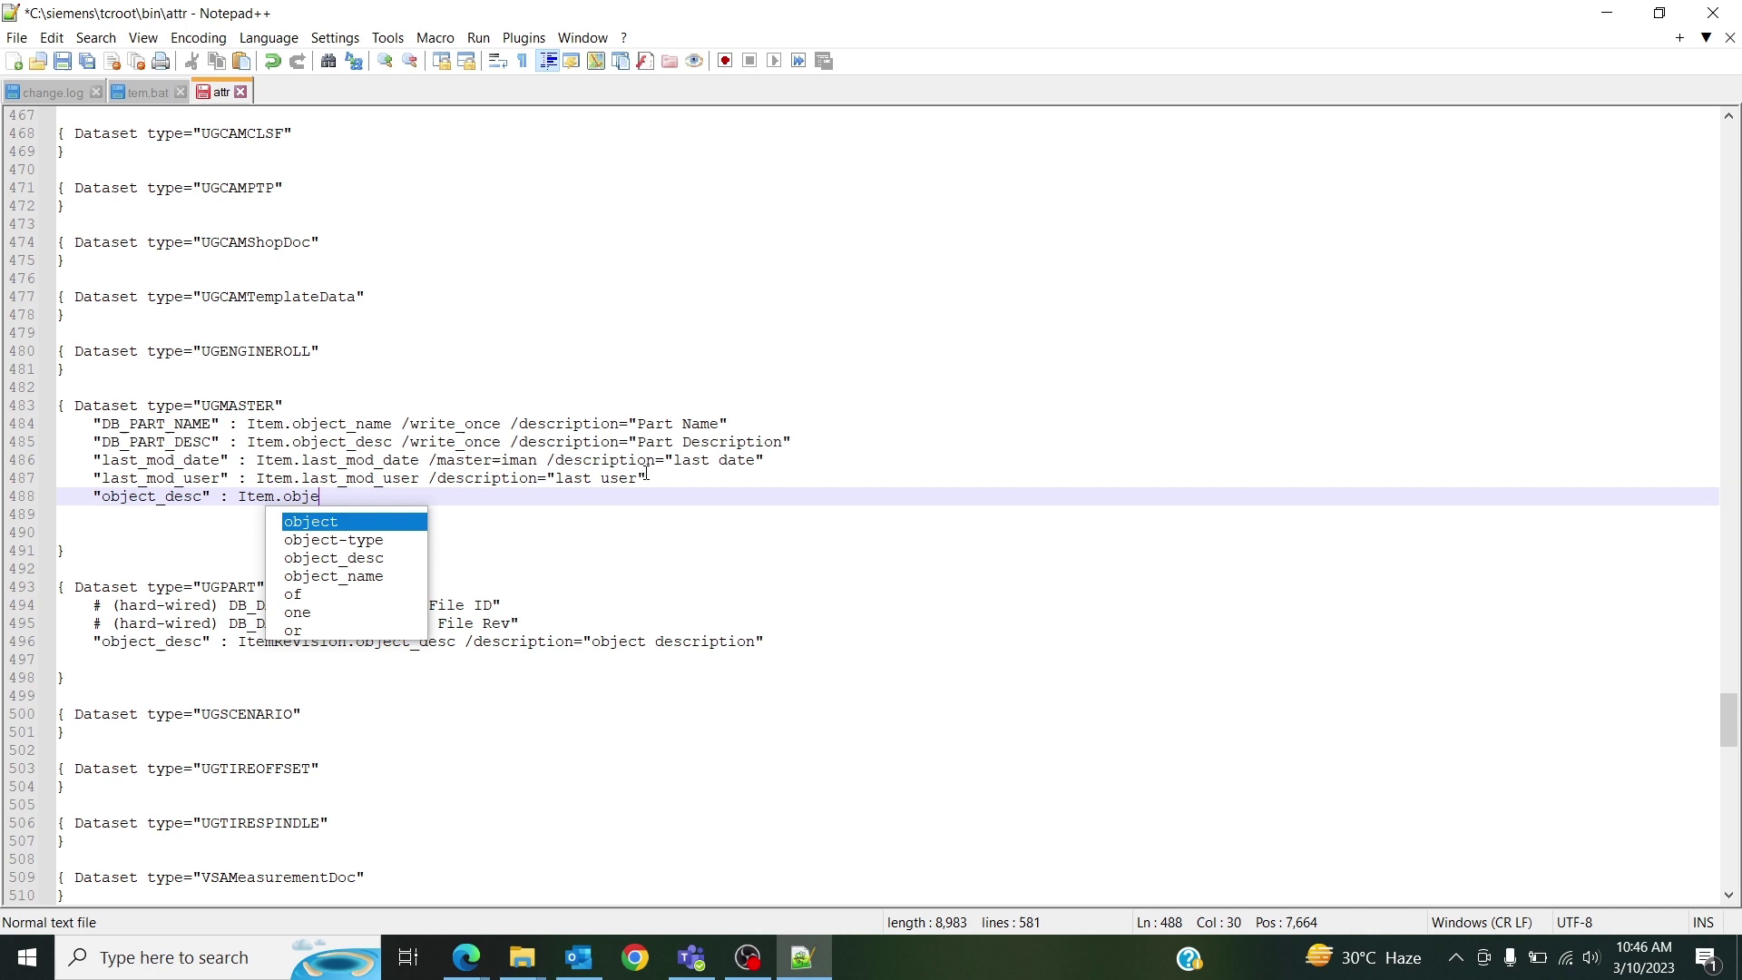
key("Down")
key("Down")
key("Return")
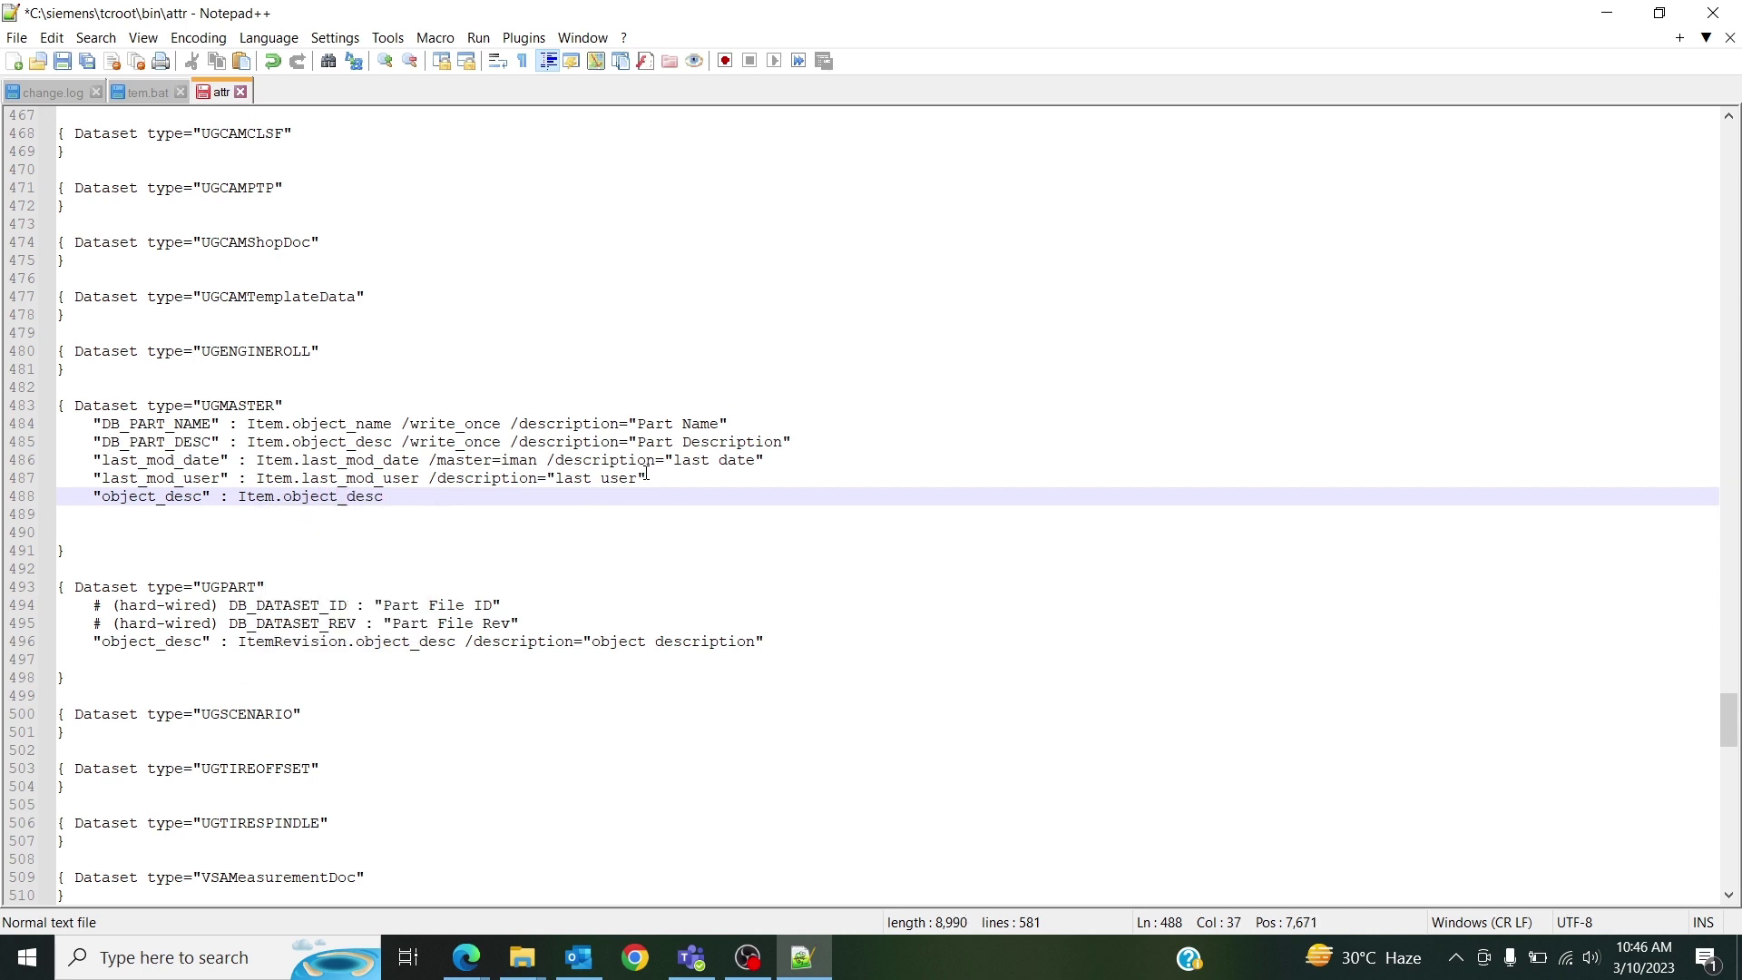
type("/master=both")
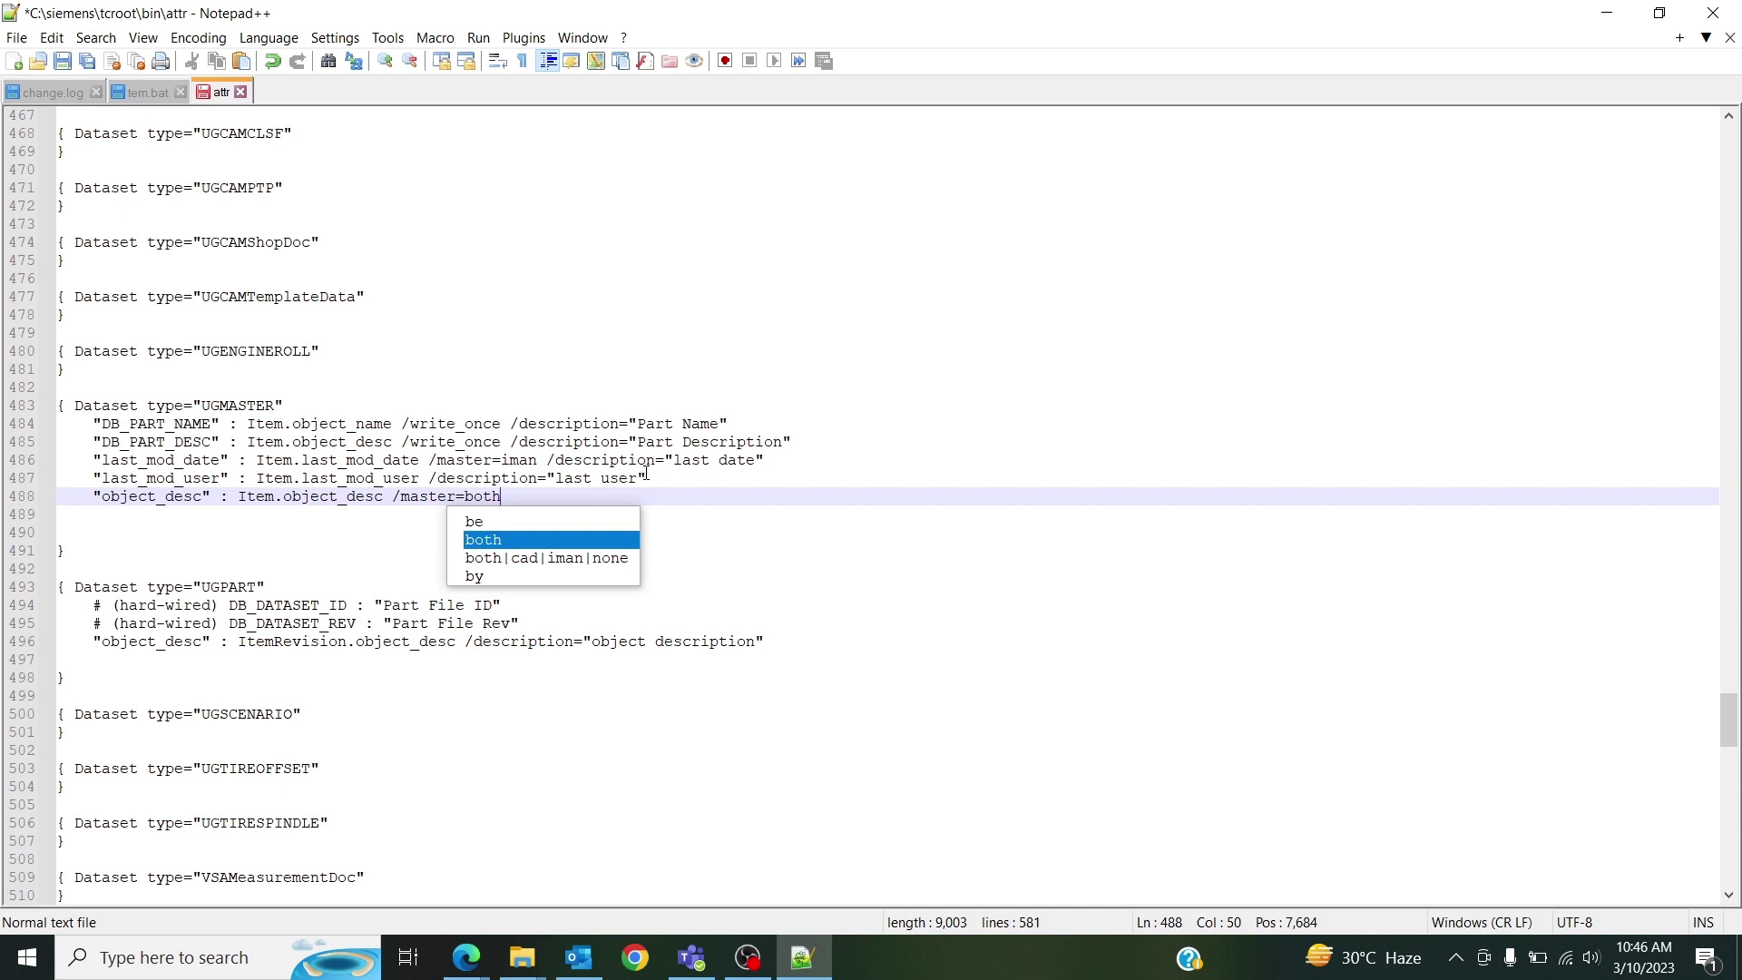
type(" /de")
key("Return")
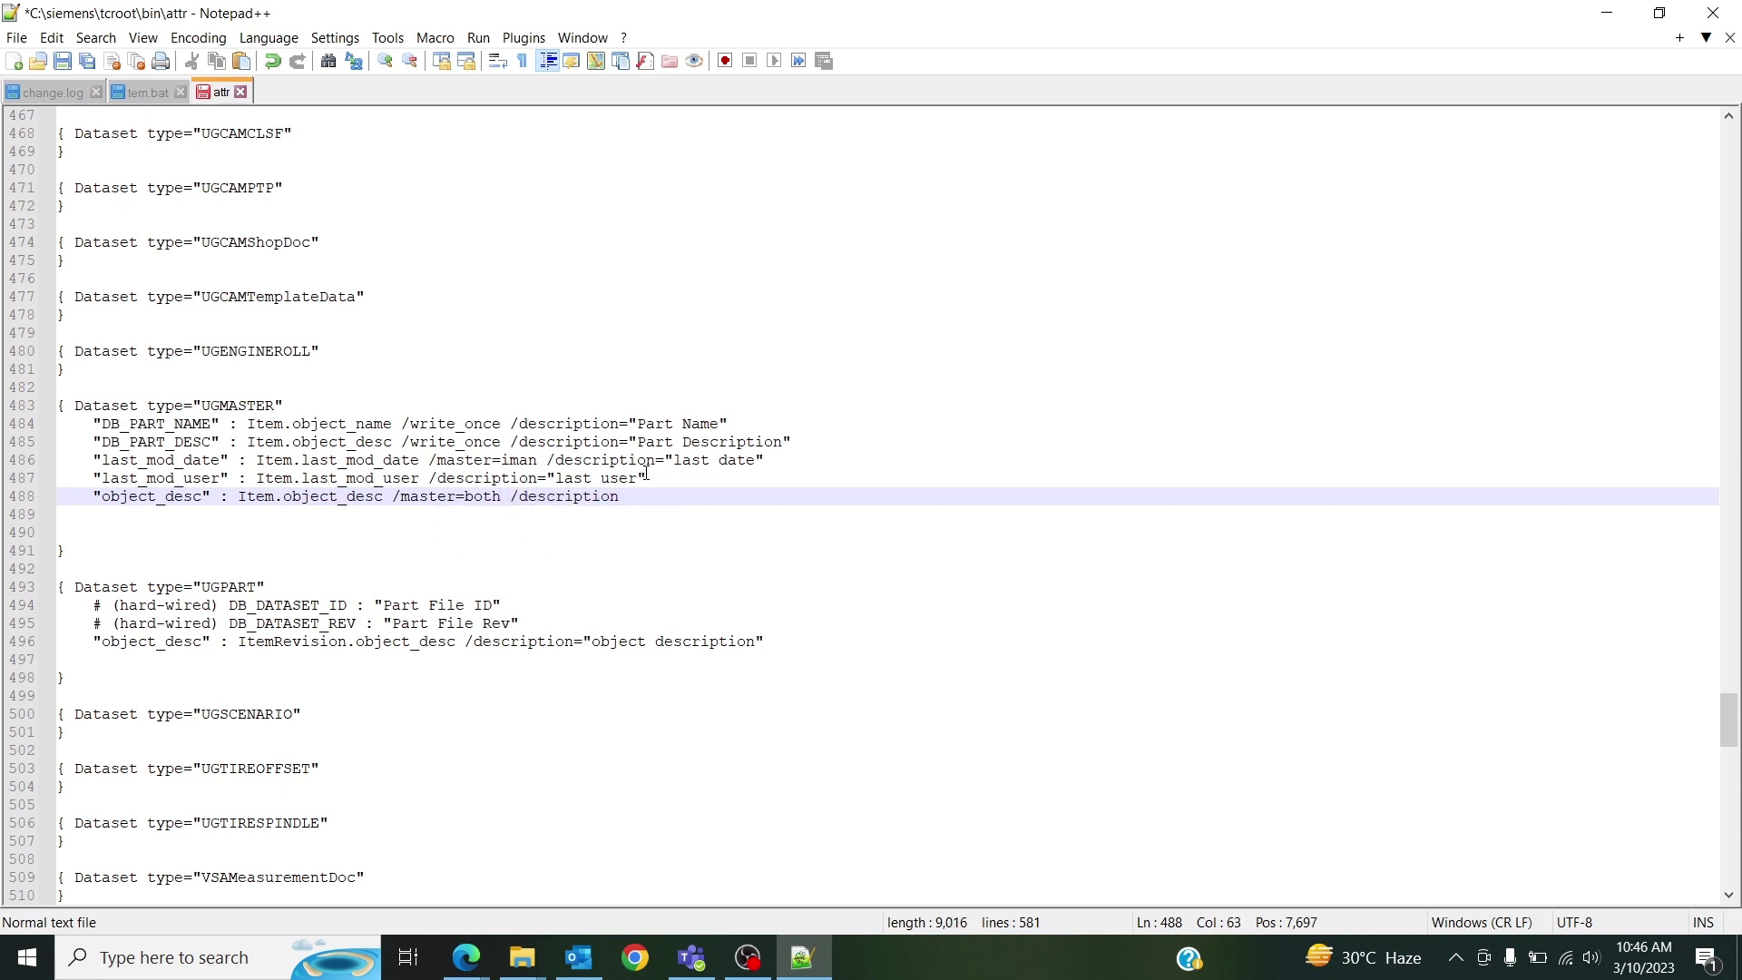
type("=\"object description\"")
key("Return")
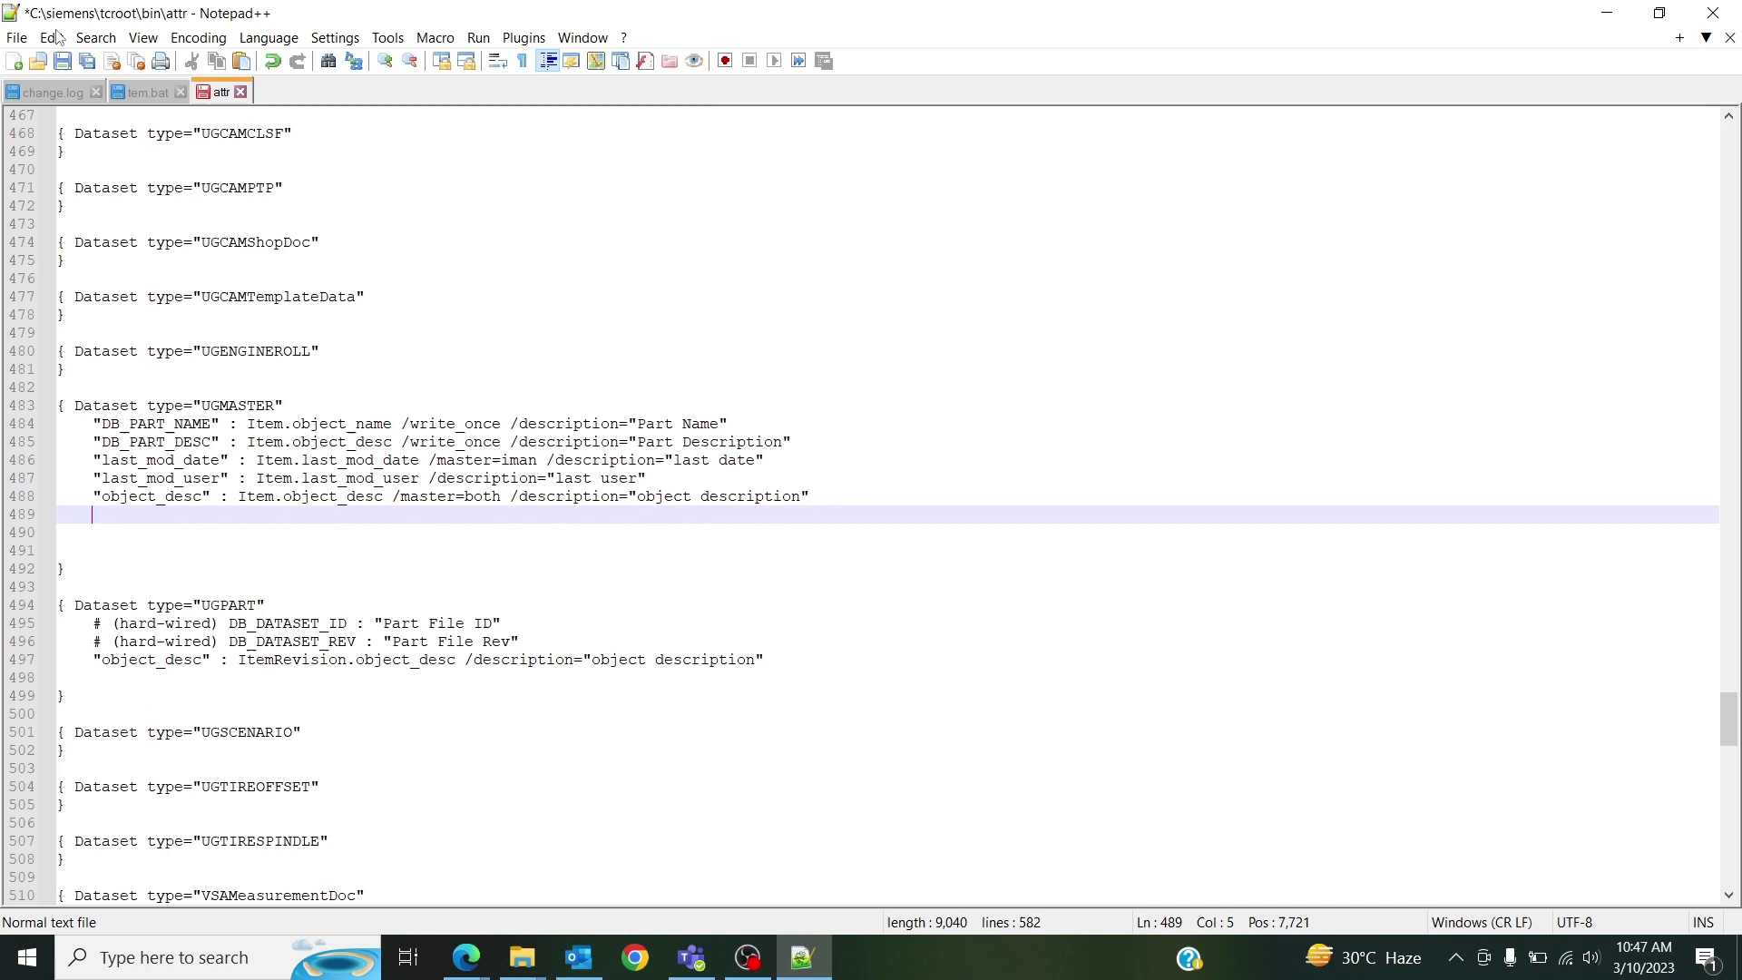
left_click(63, 63)
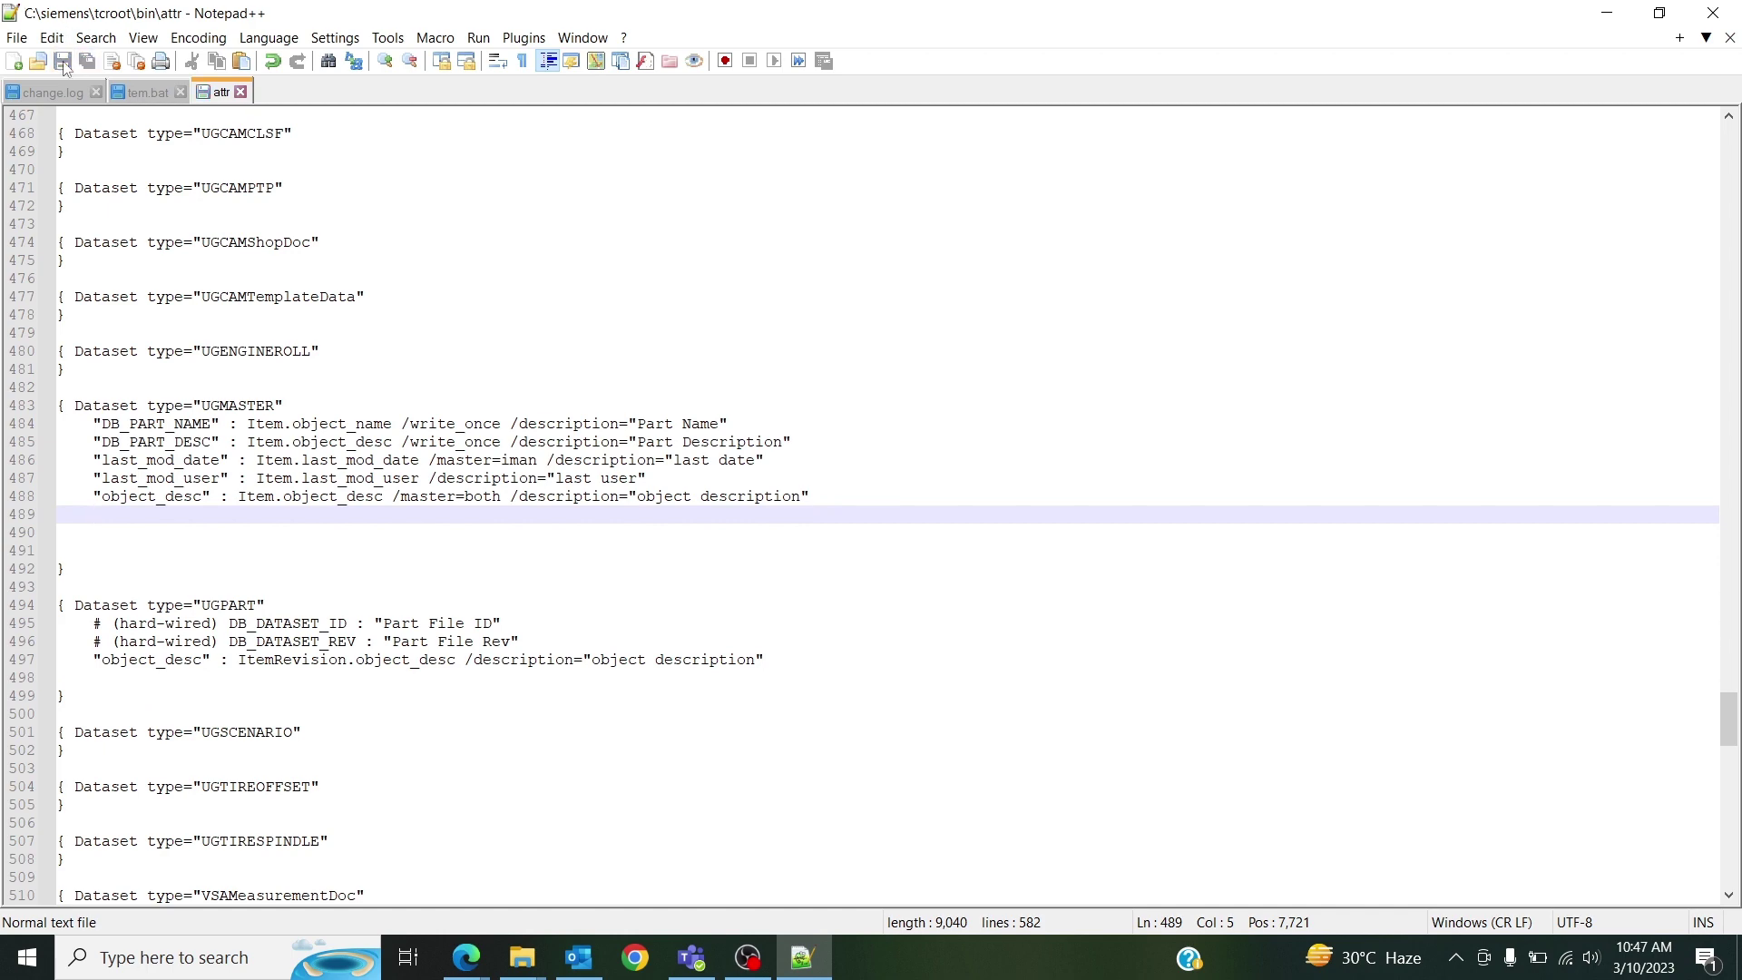
left_click(1729, 10)
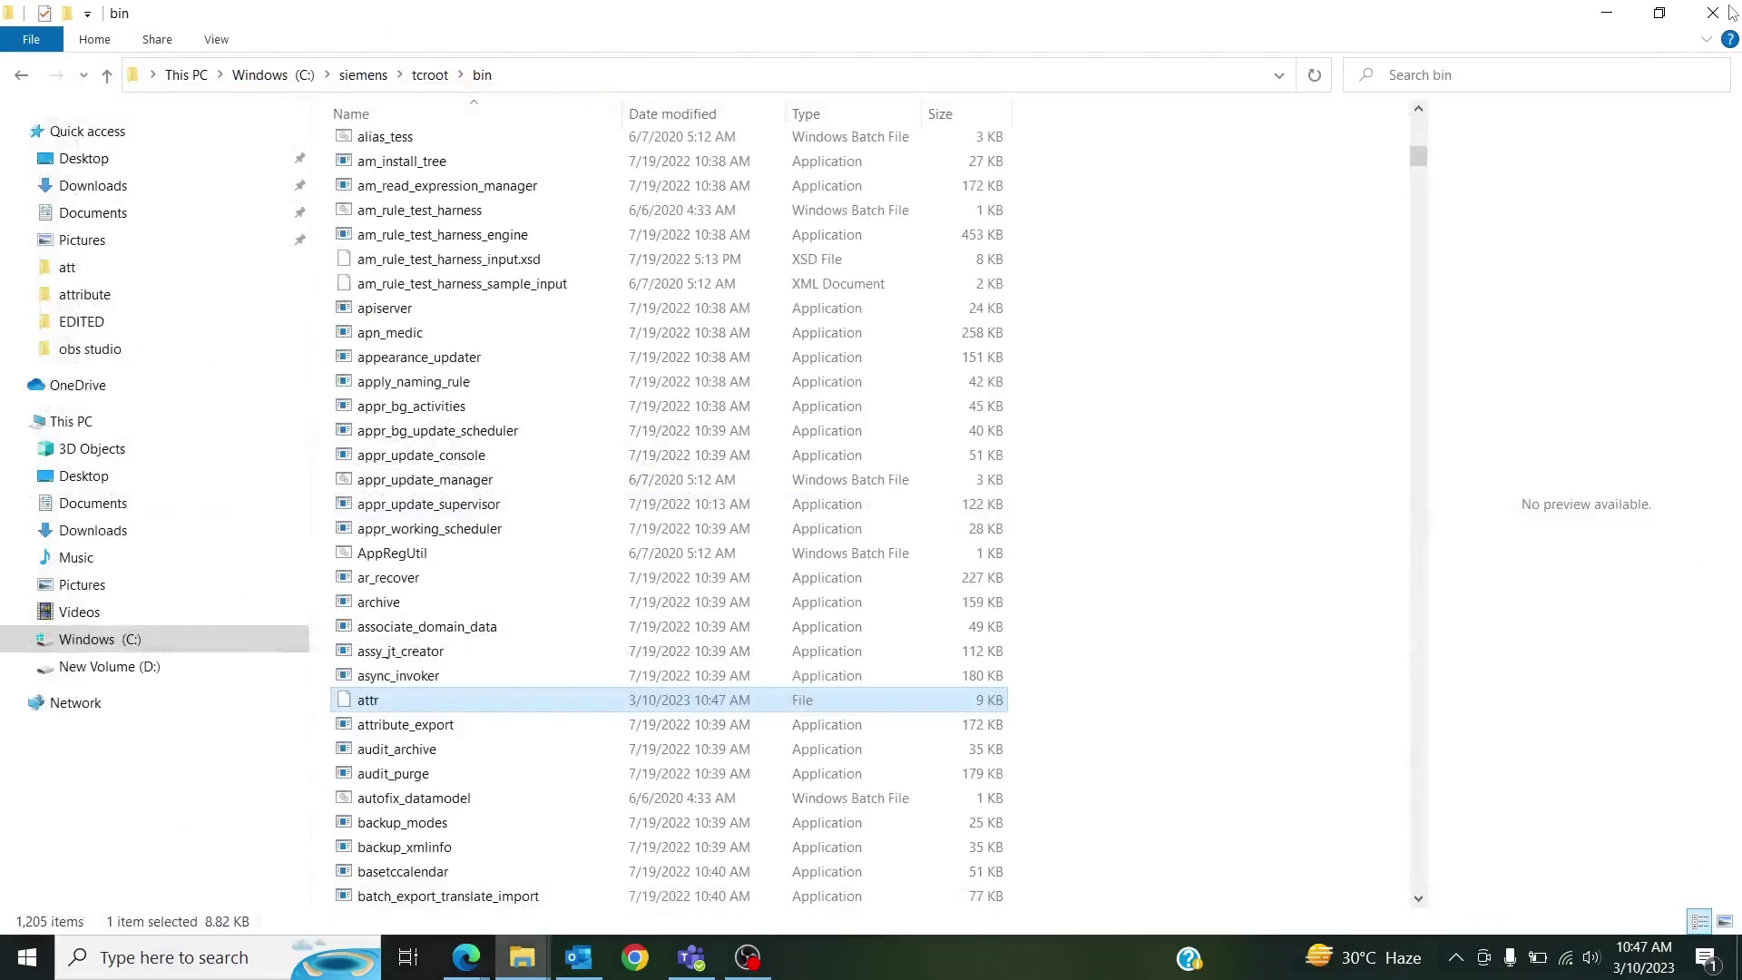
Select the import_attr_mappings program in the bin folder.
left_click(529, 533)
key("i")
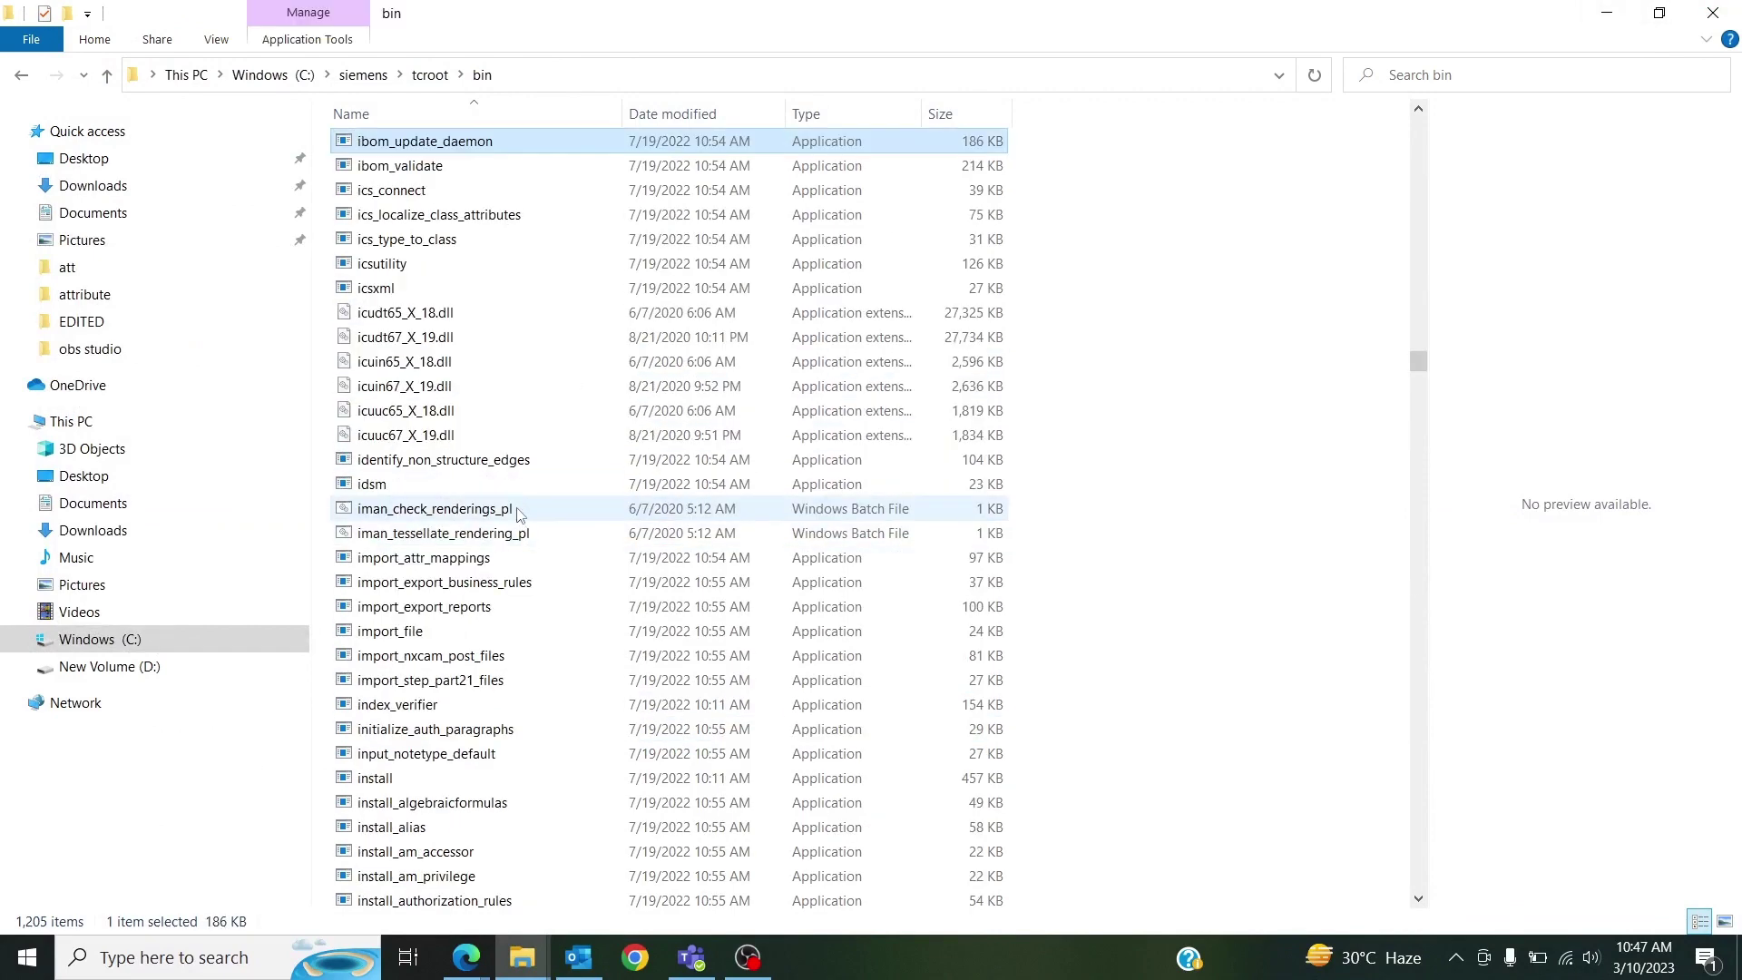
left_click(454, 561)
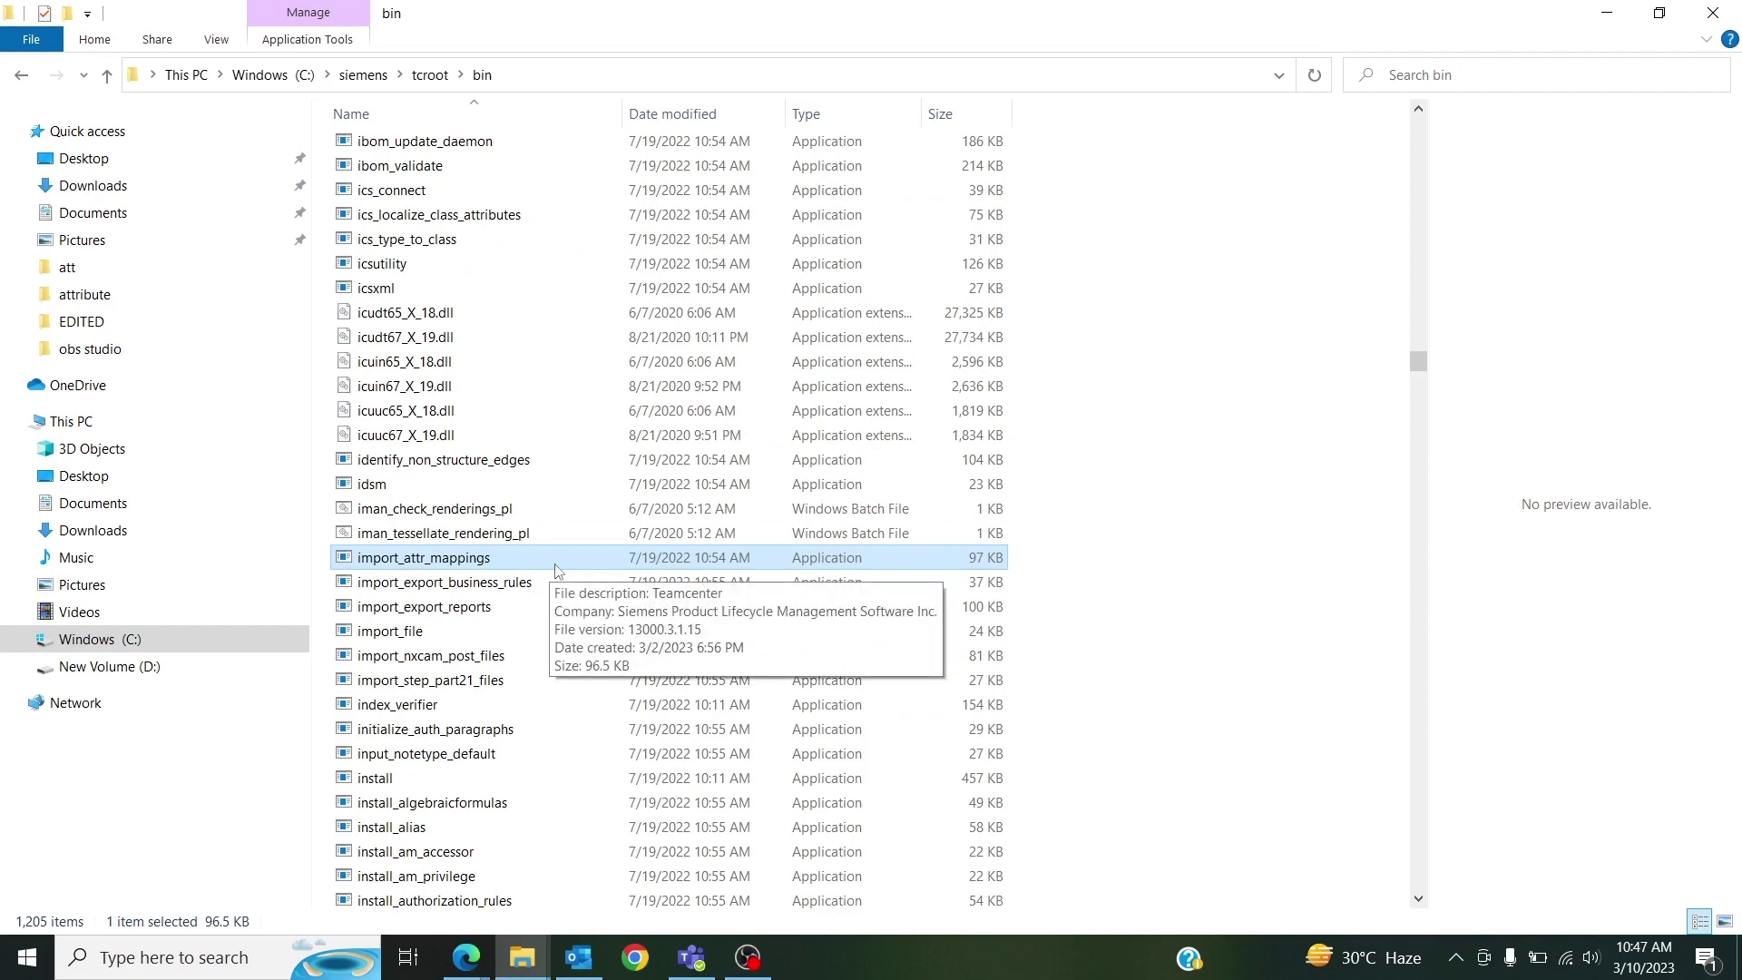
Launch the tc_corporate Command Prompt from Windows search using 'tc'.
left_click(246, 965)
type("tc")
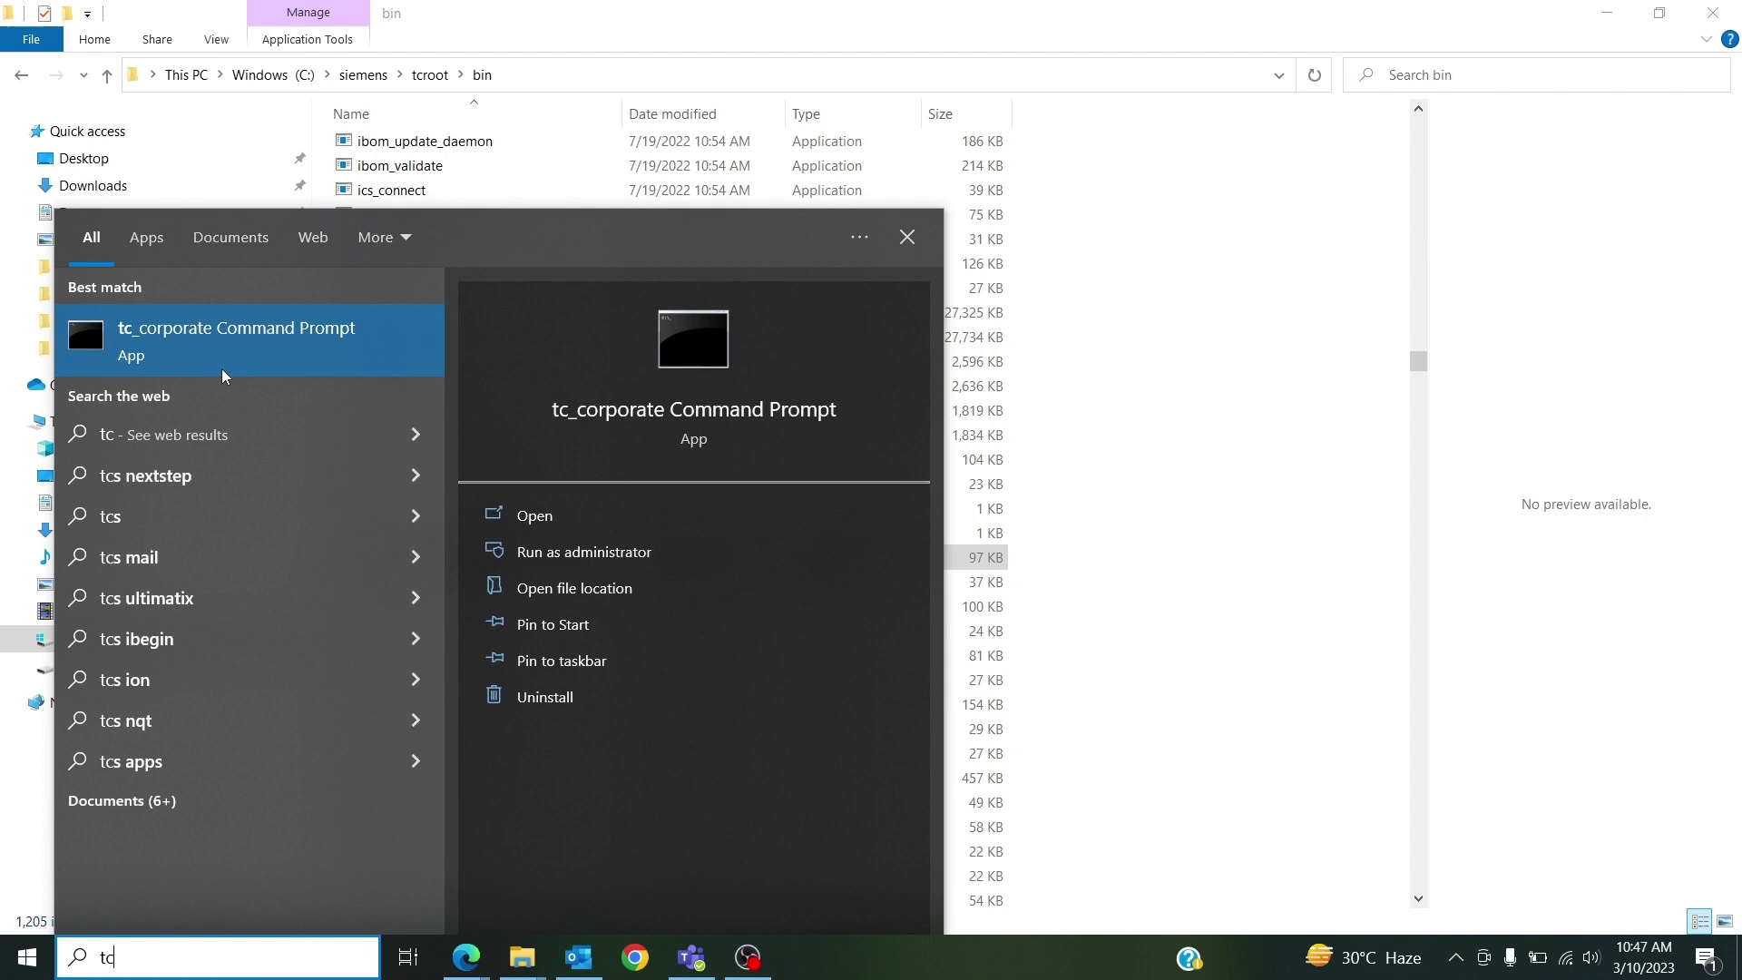
left_click(226, 358)
Change the new prompt's directory to the tcroot bin folder using the copied Explorer path.
left_click_drag(521, 116, 642, 188)
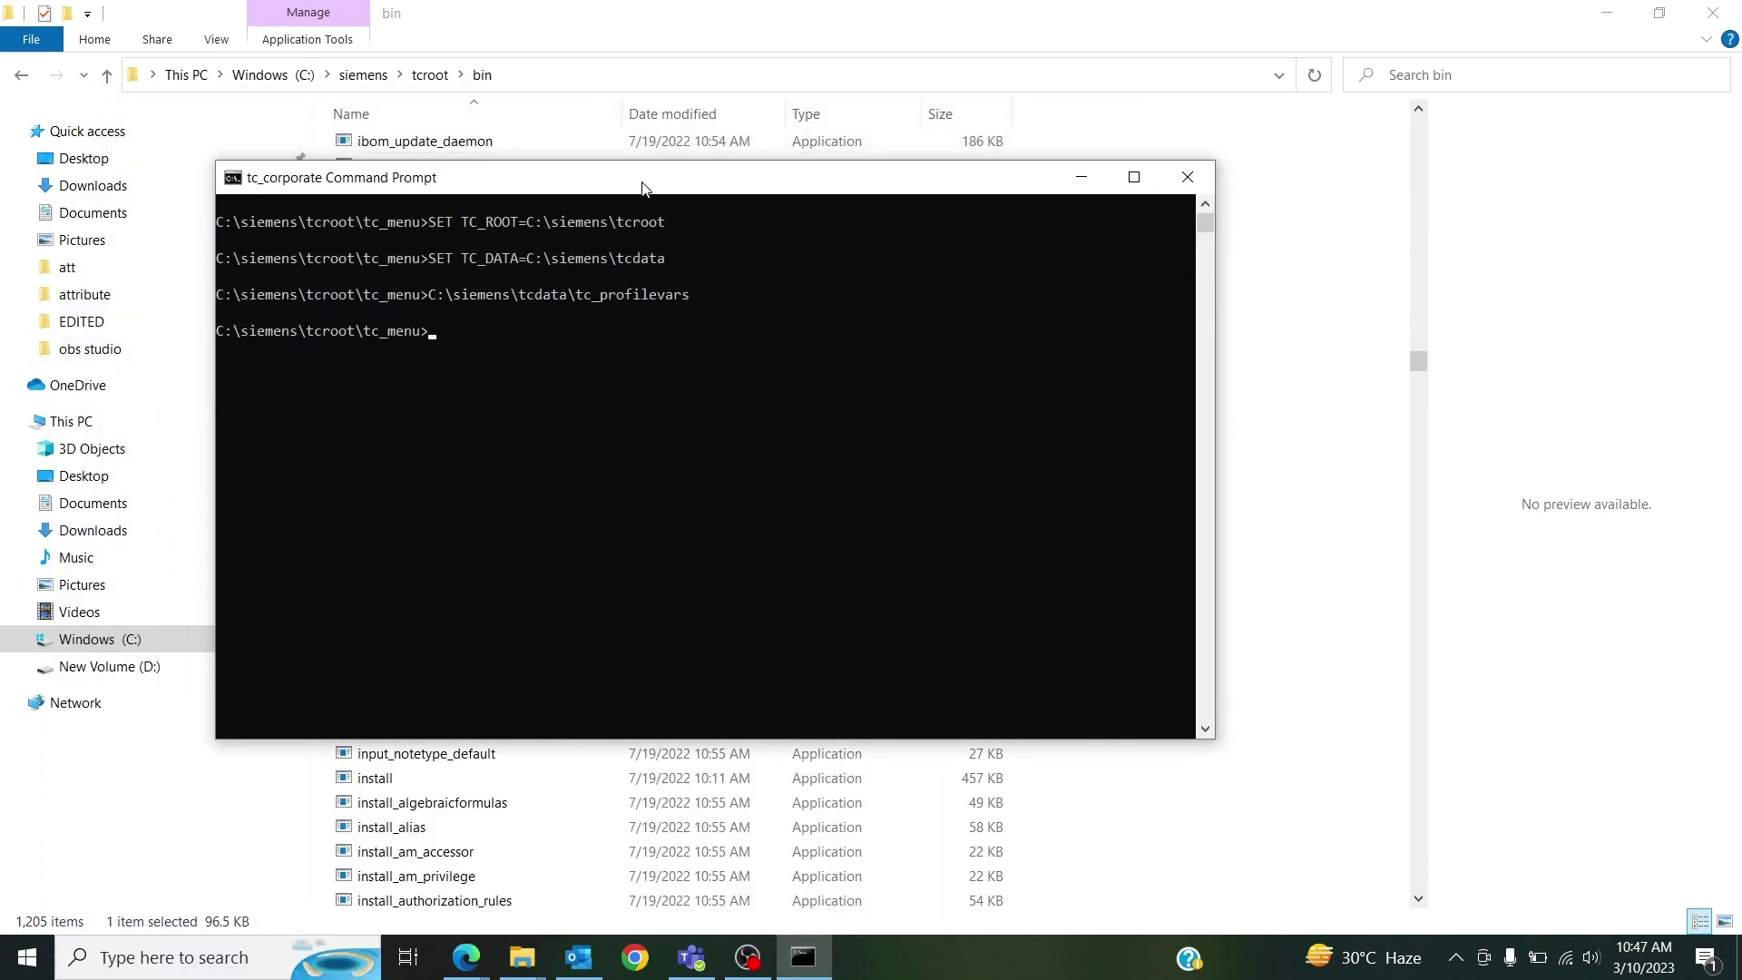
type("cd")
left_click(570, 72)
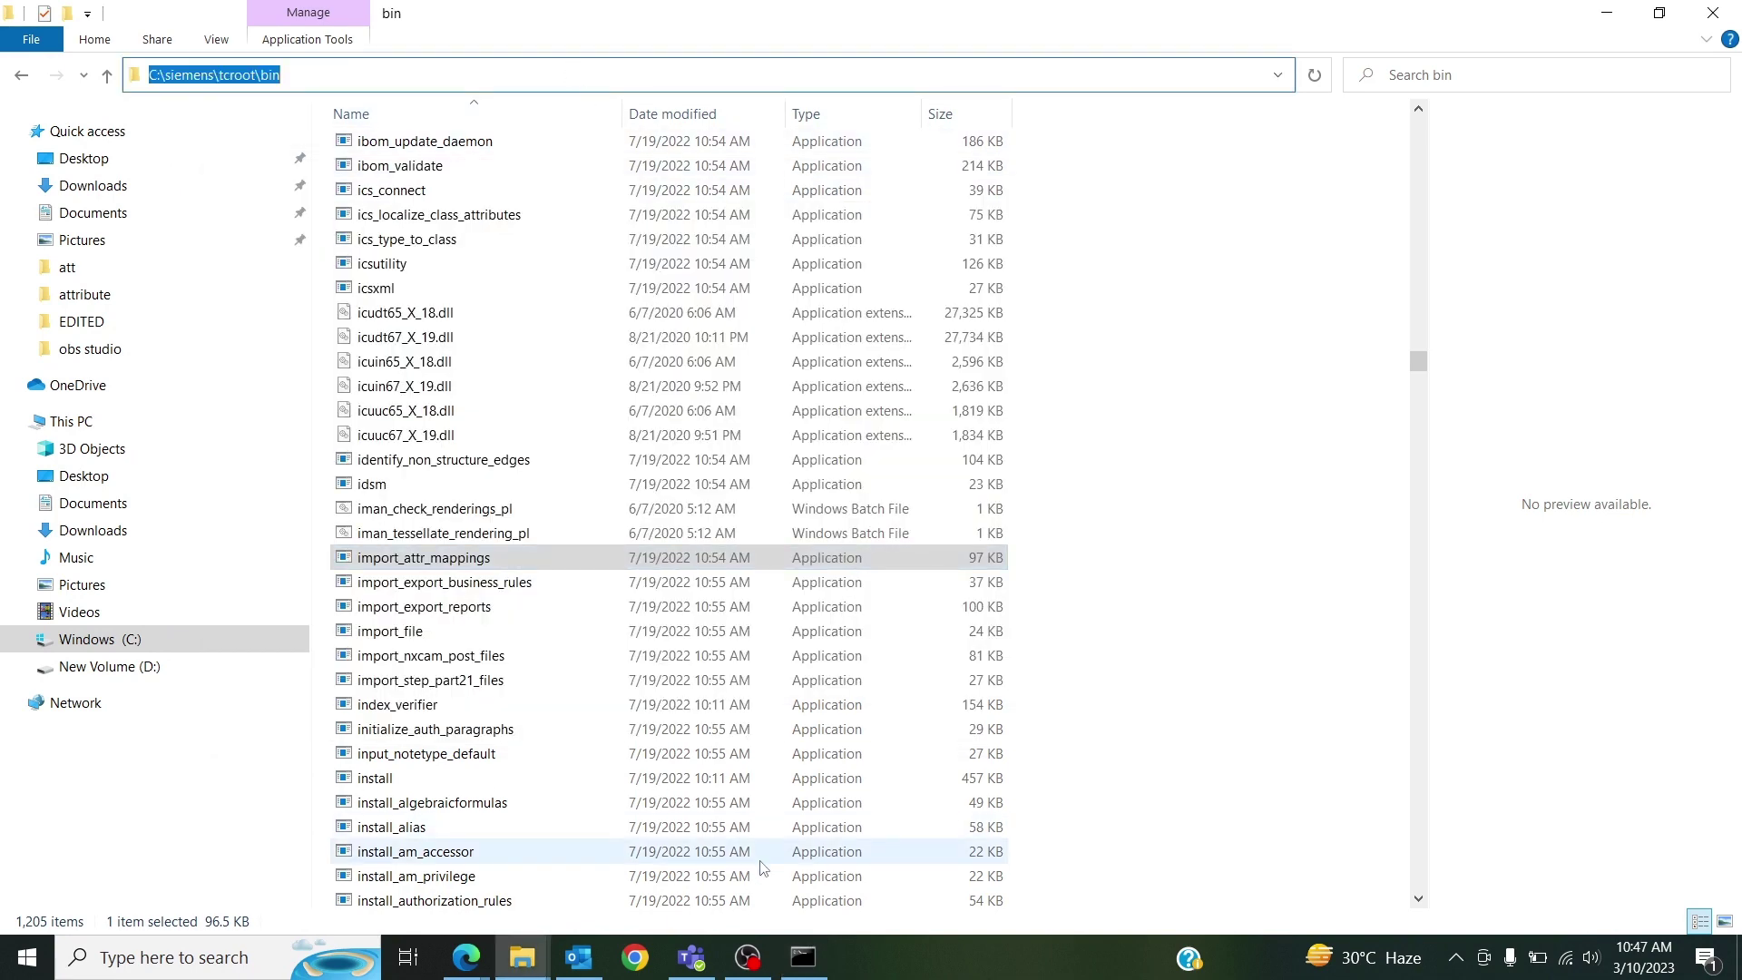
left_click(803, 957)
type("C:\\siemens\\tcroot\\bin")
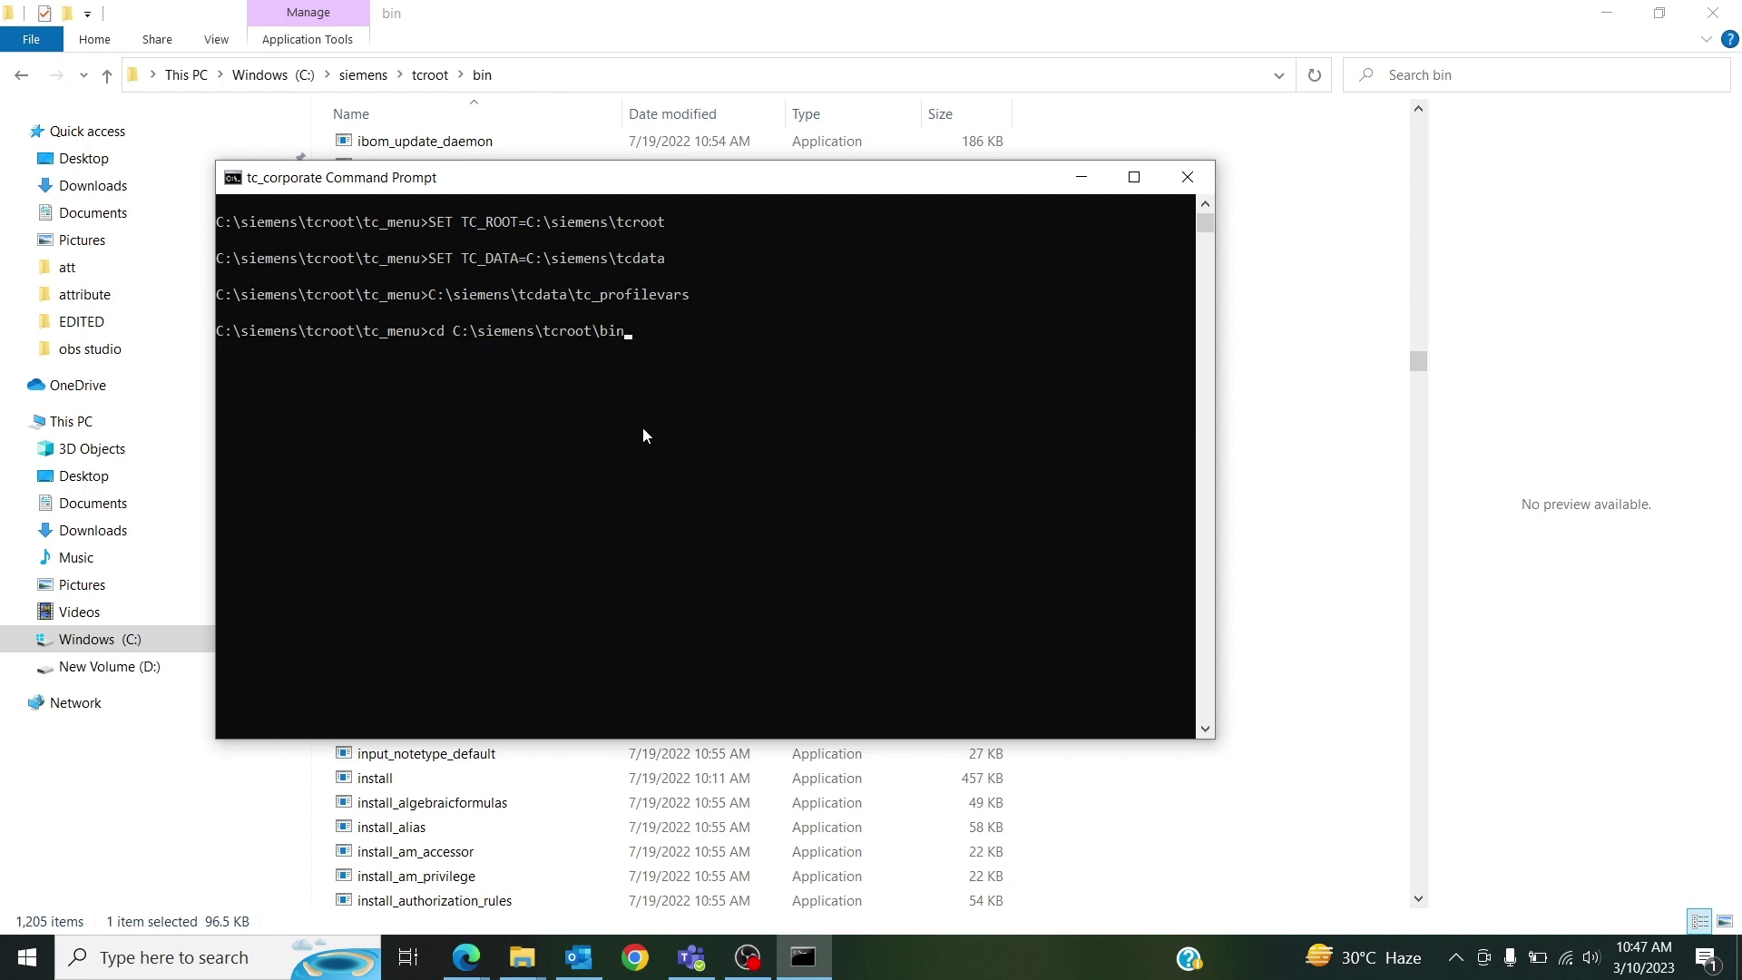
key("Return")
Run import_attr_mappings.exe with admin credentials, group dba and -file=attr, then copy the 14-mappings result.
type("import")
key("Tab")
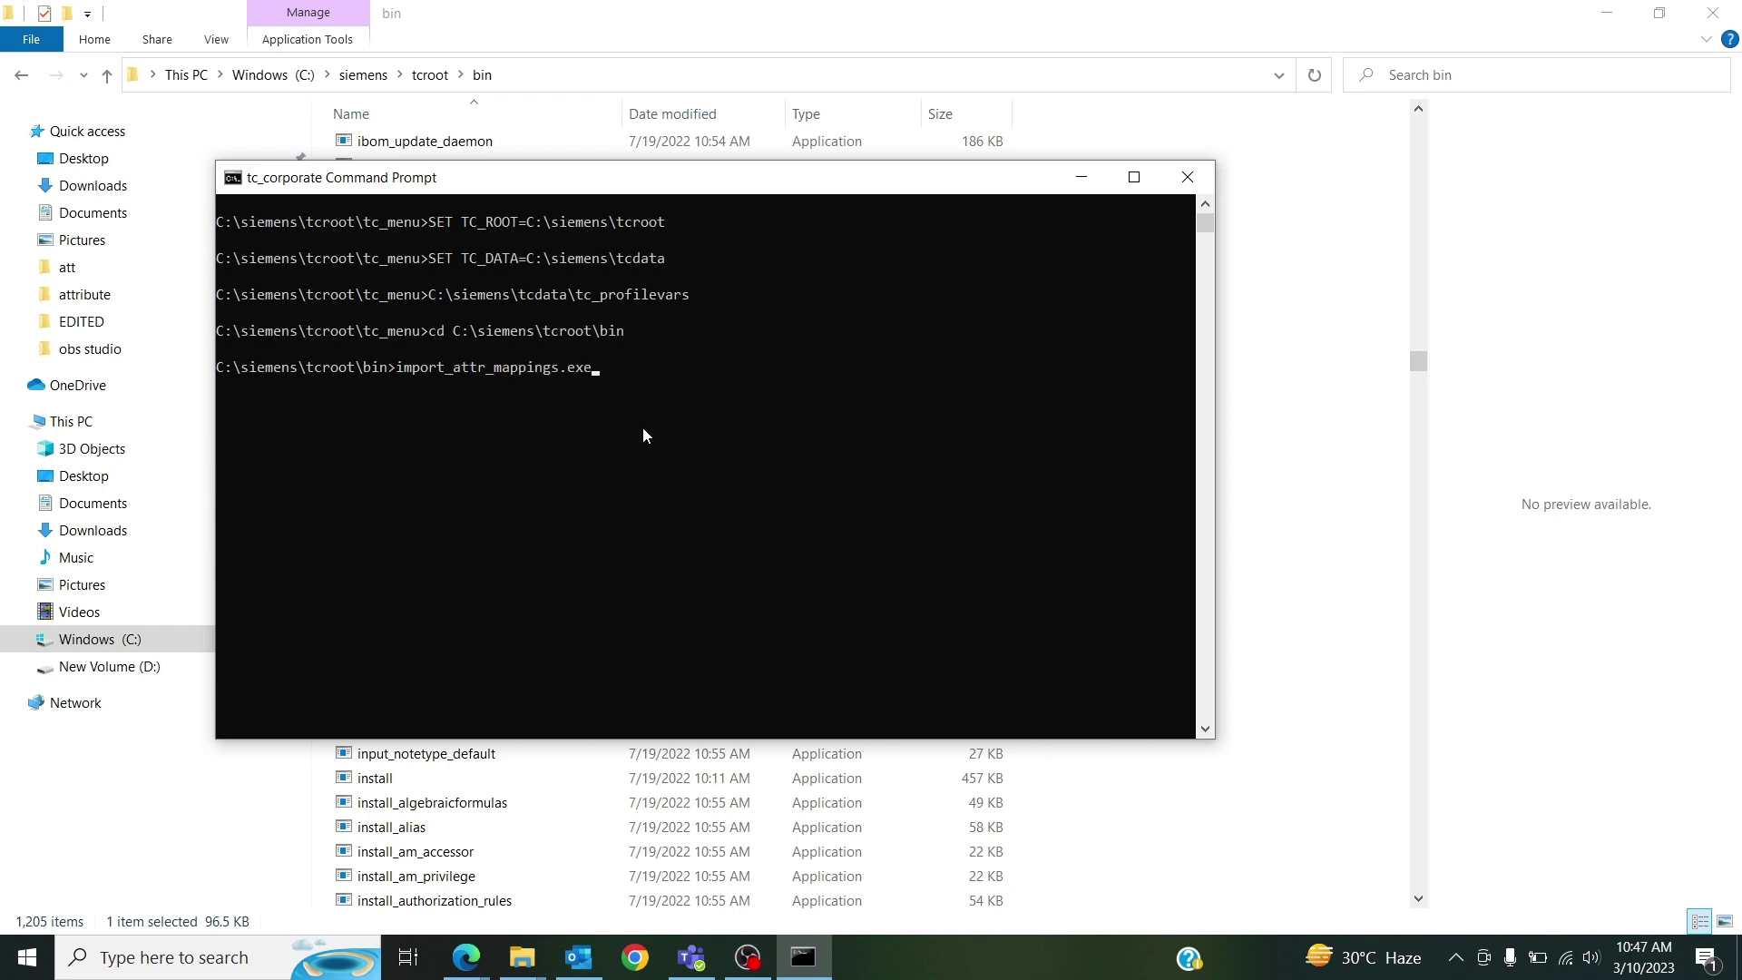
type("-p")
key("BackSpace")
type("u=infodba -p=infodba -g=dba -")
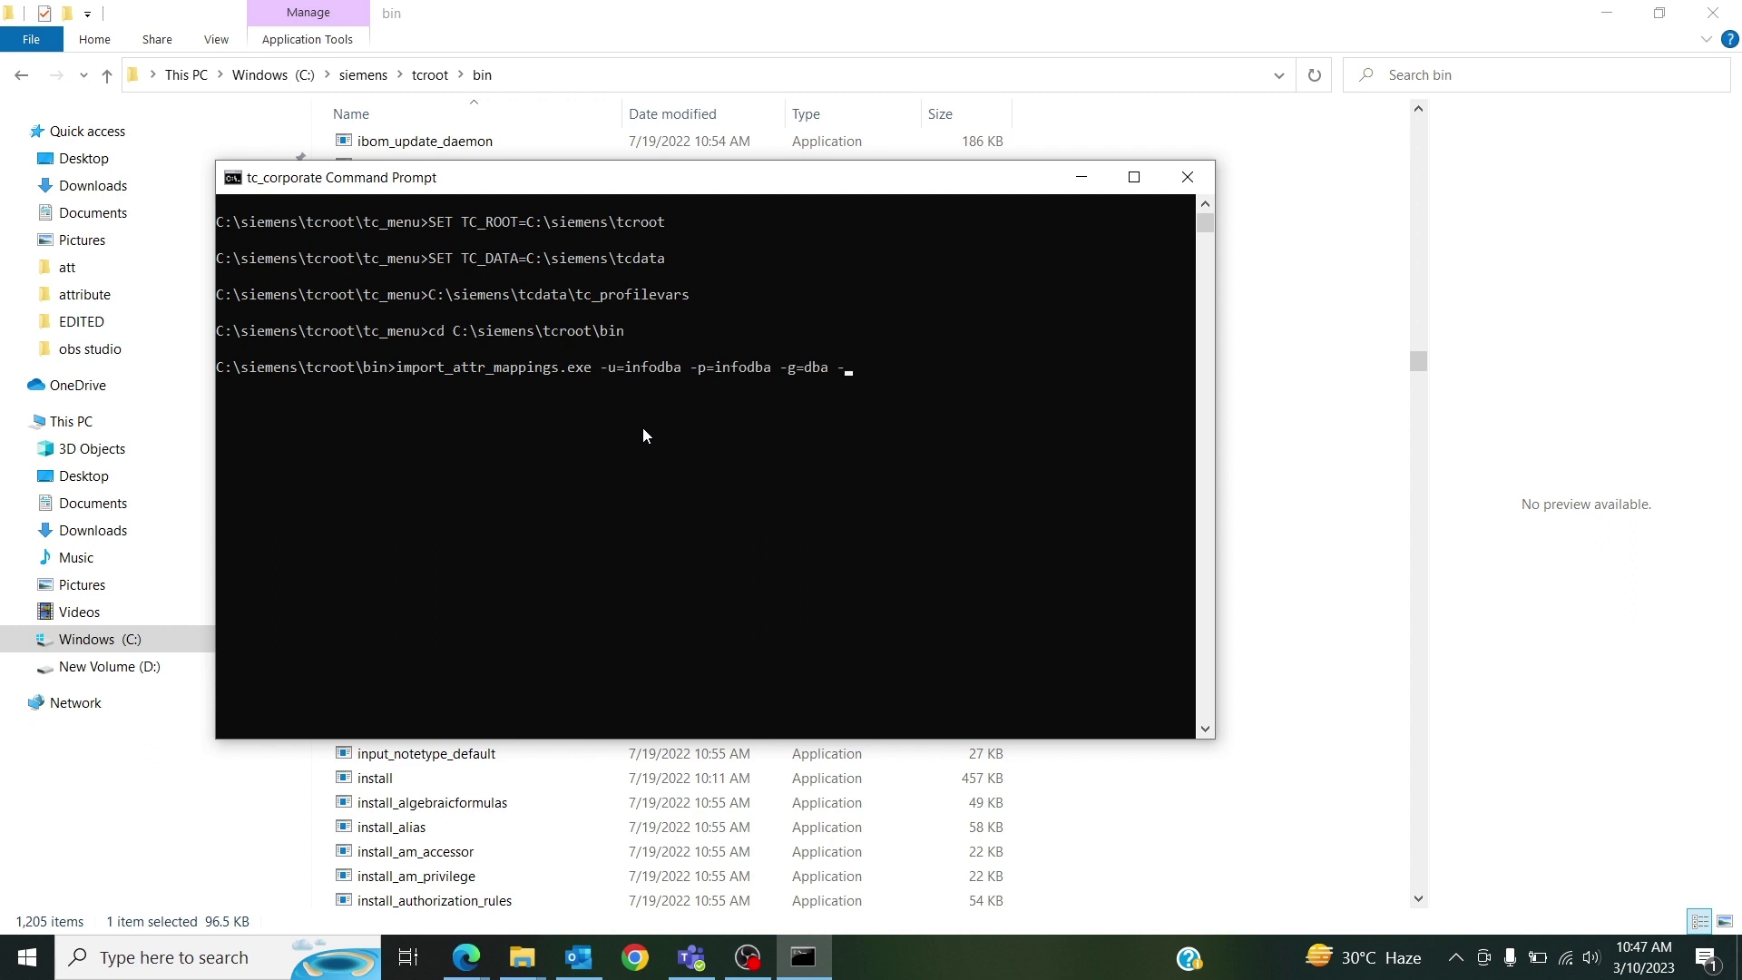
type("file=attr")
key("Return")
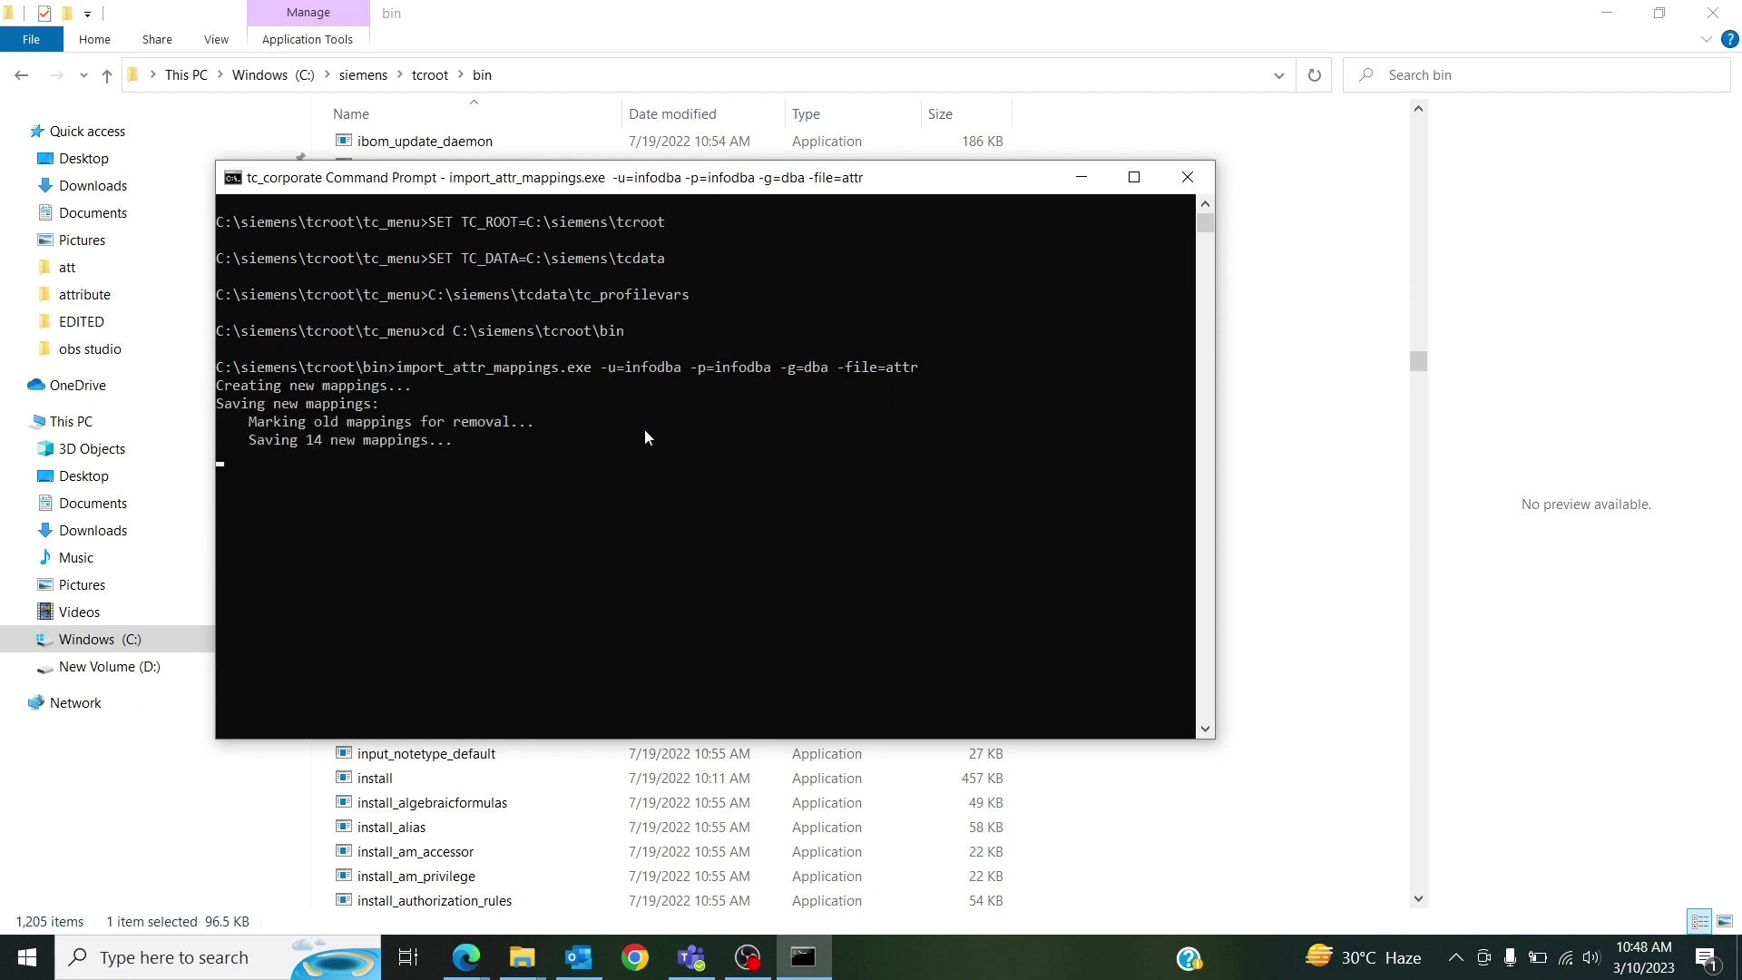
left_click_drag(221, 381, 451, 485)
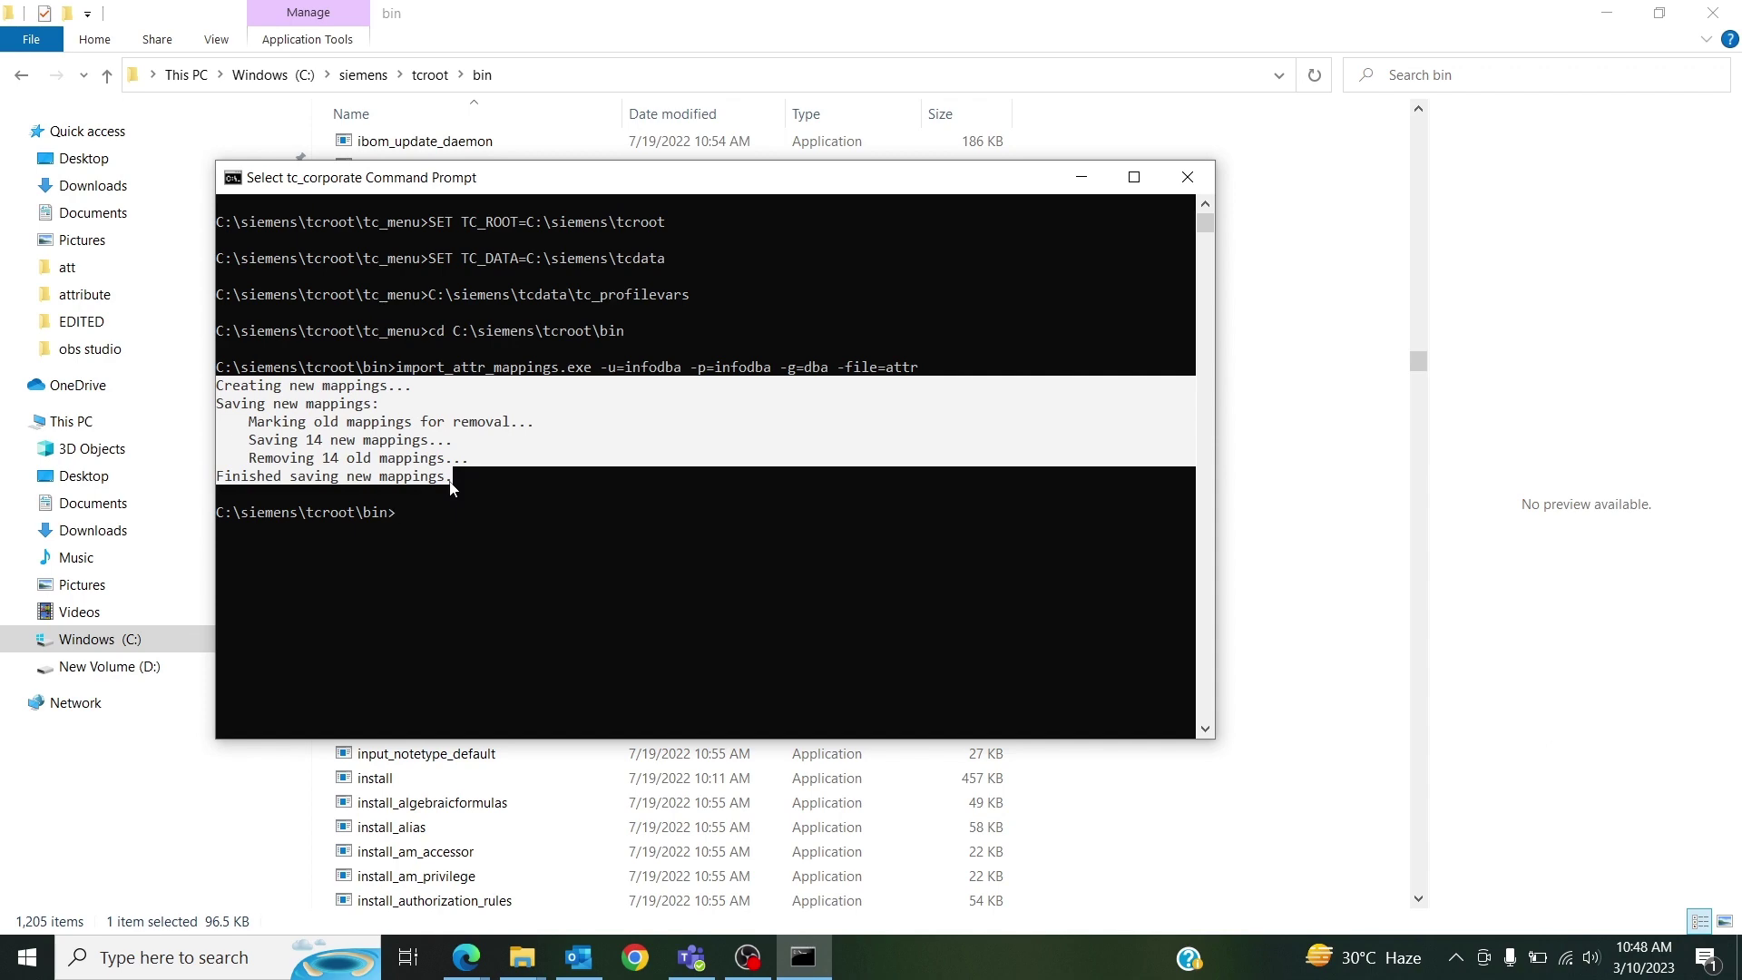
right_click(682, 524)
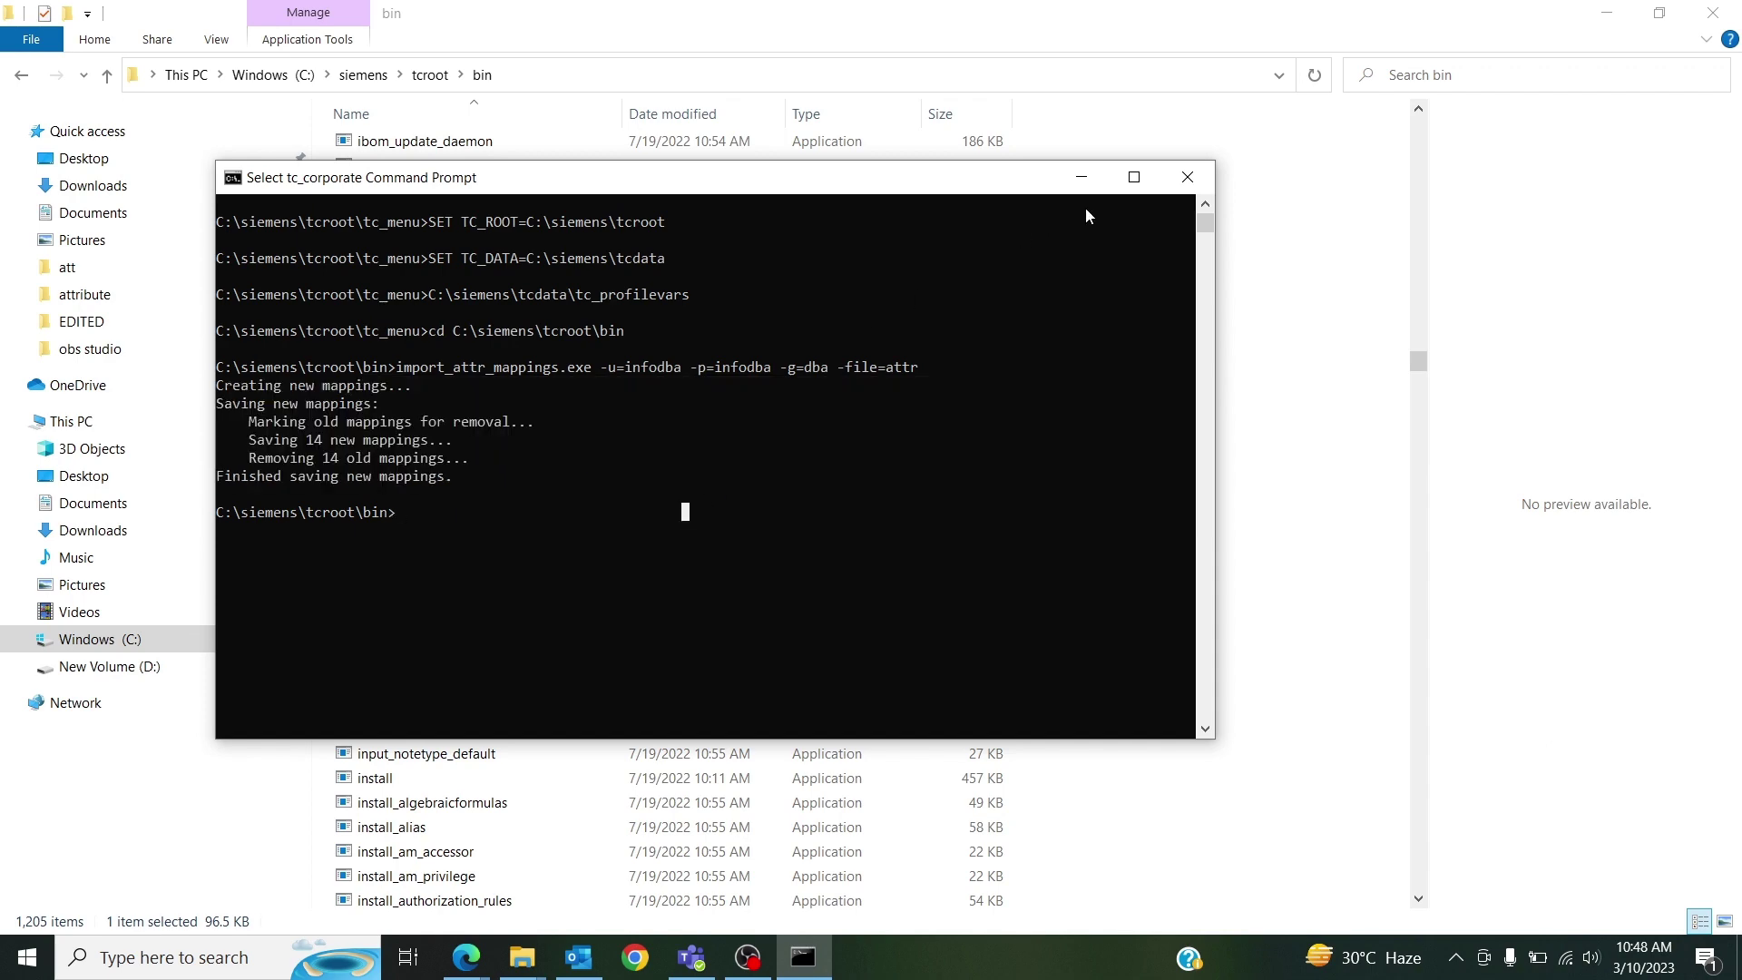
Close the console and log back into Teamcenter with the account password.
left_click(1186, 177)
left_click(1603, 8)
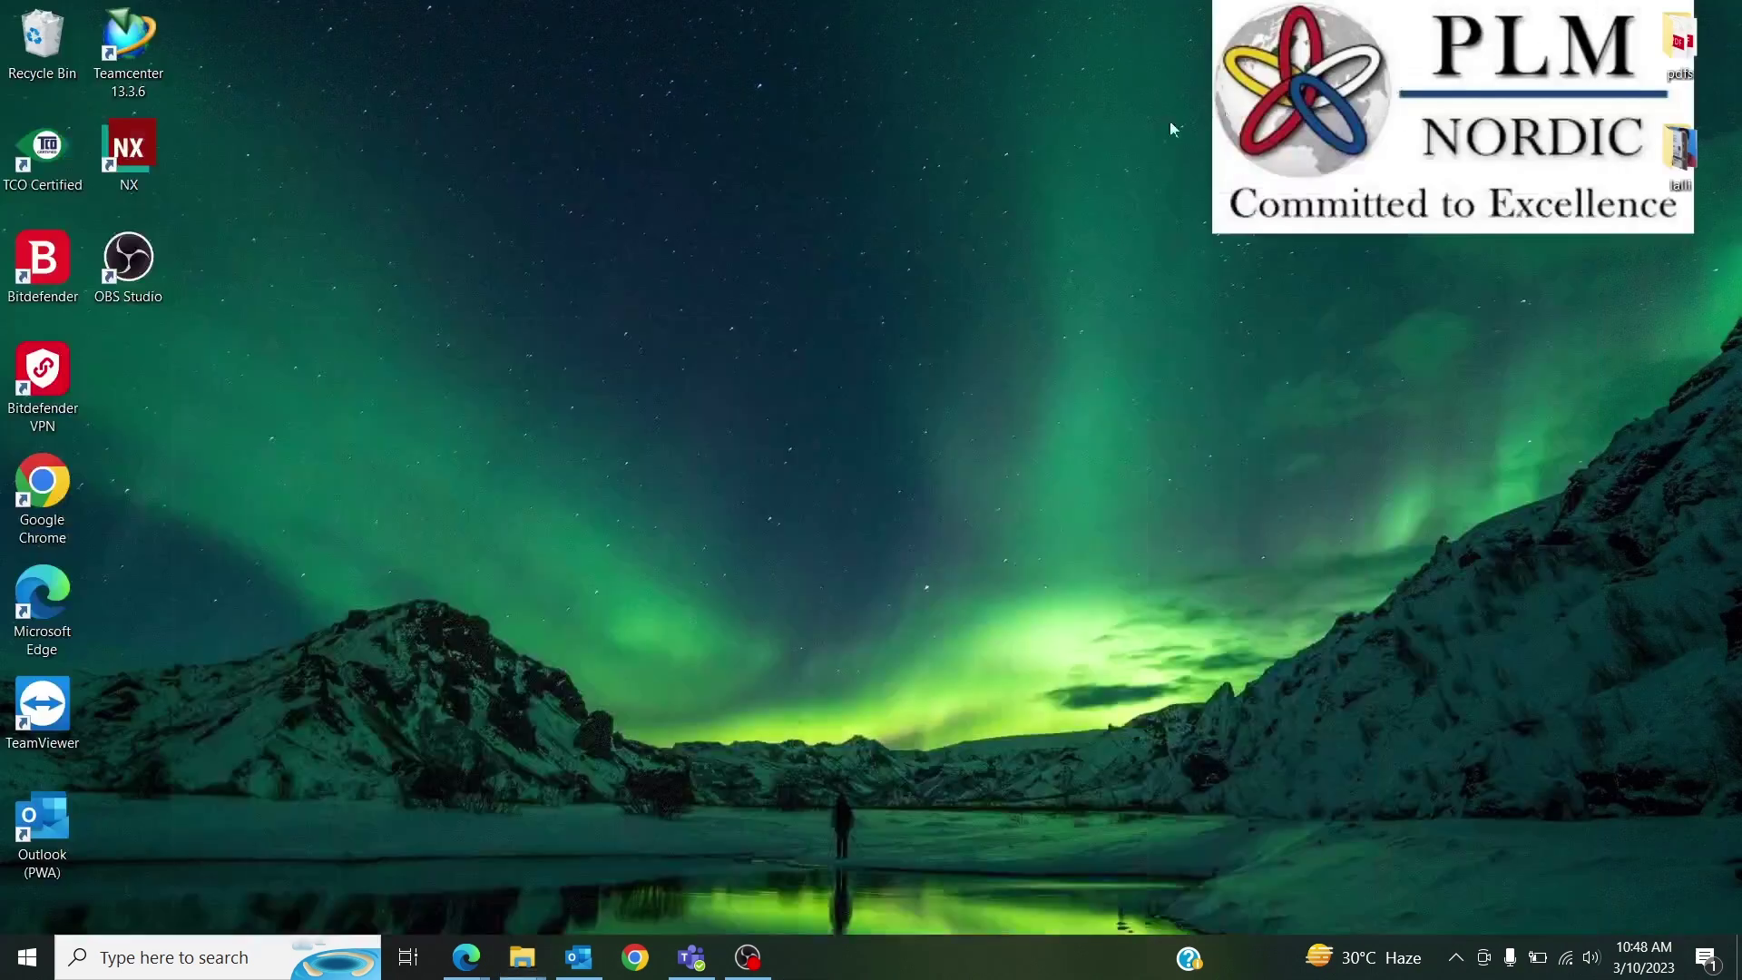
double_click(136, 50)
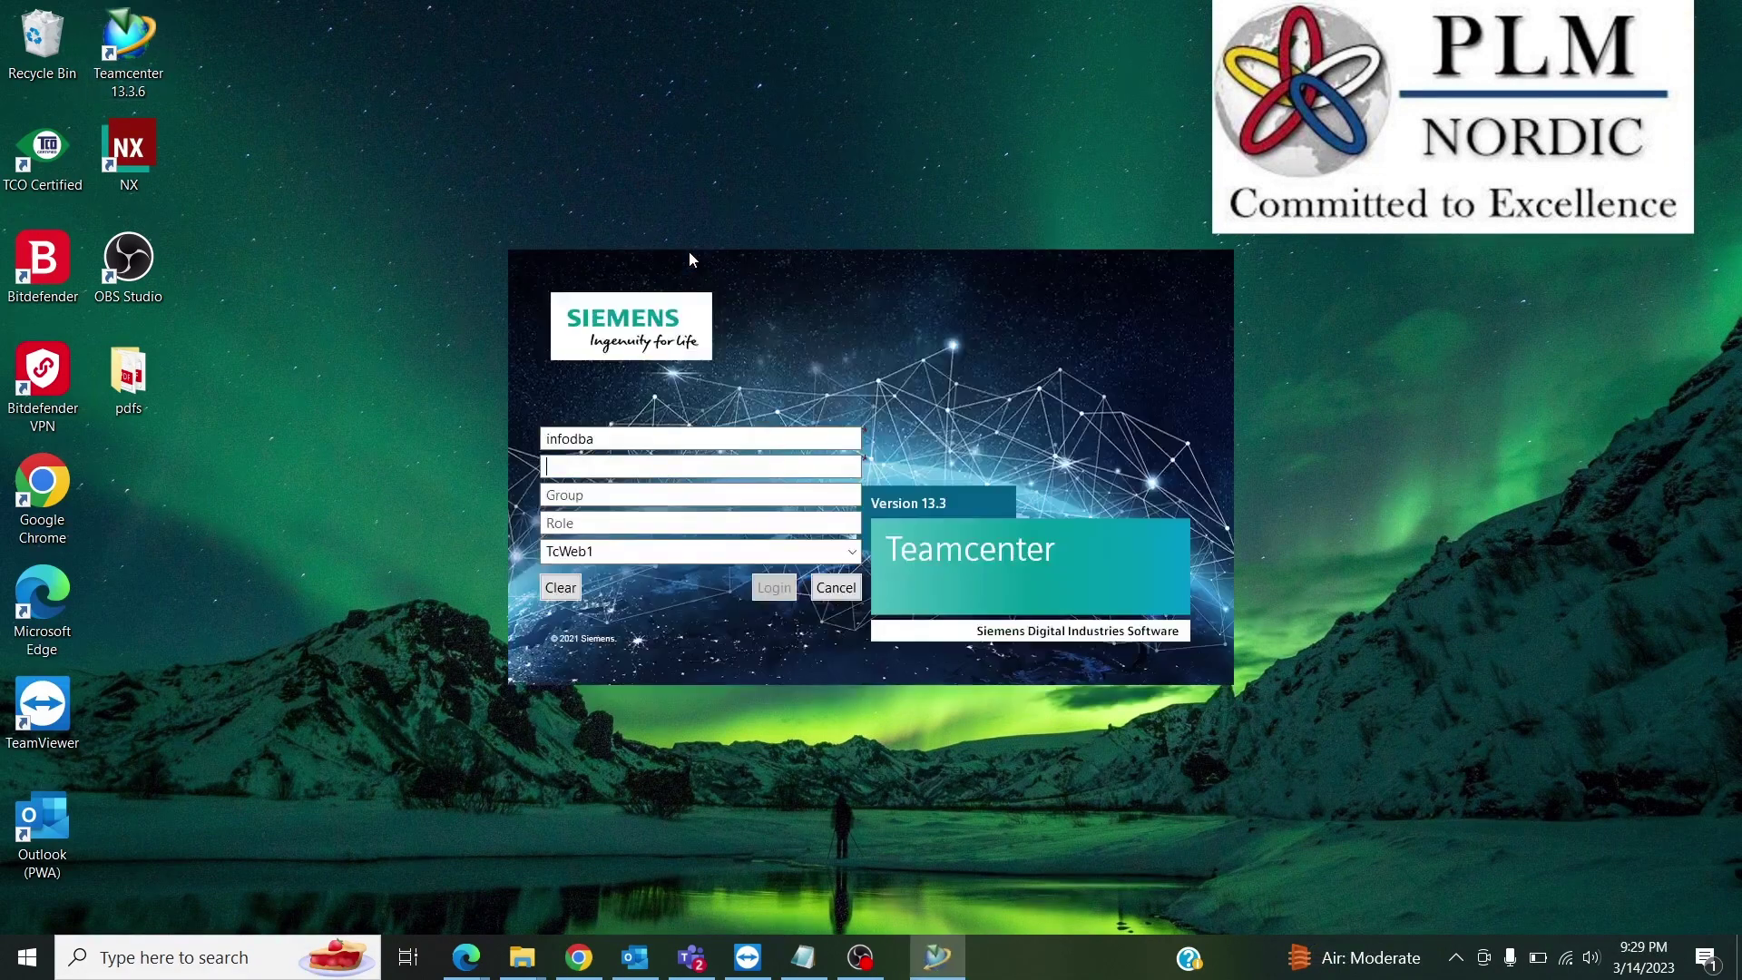
type("infodba")
key("Return")
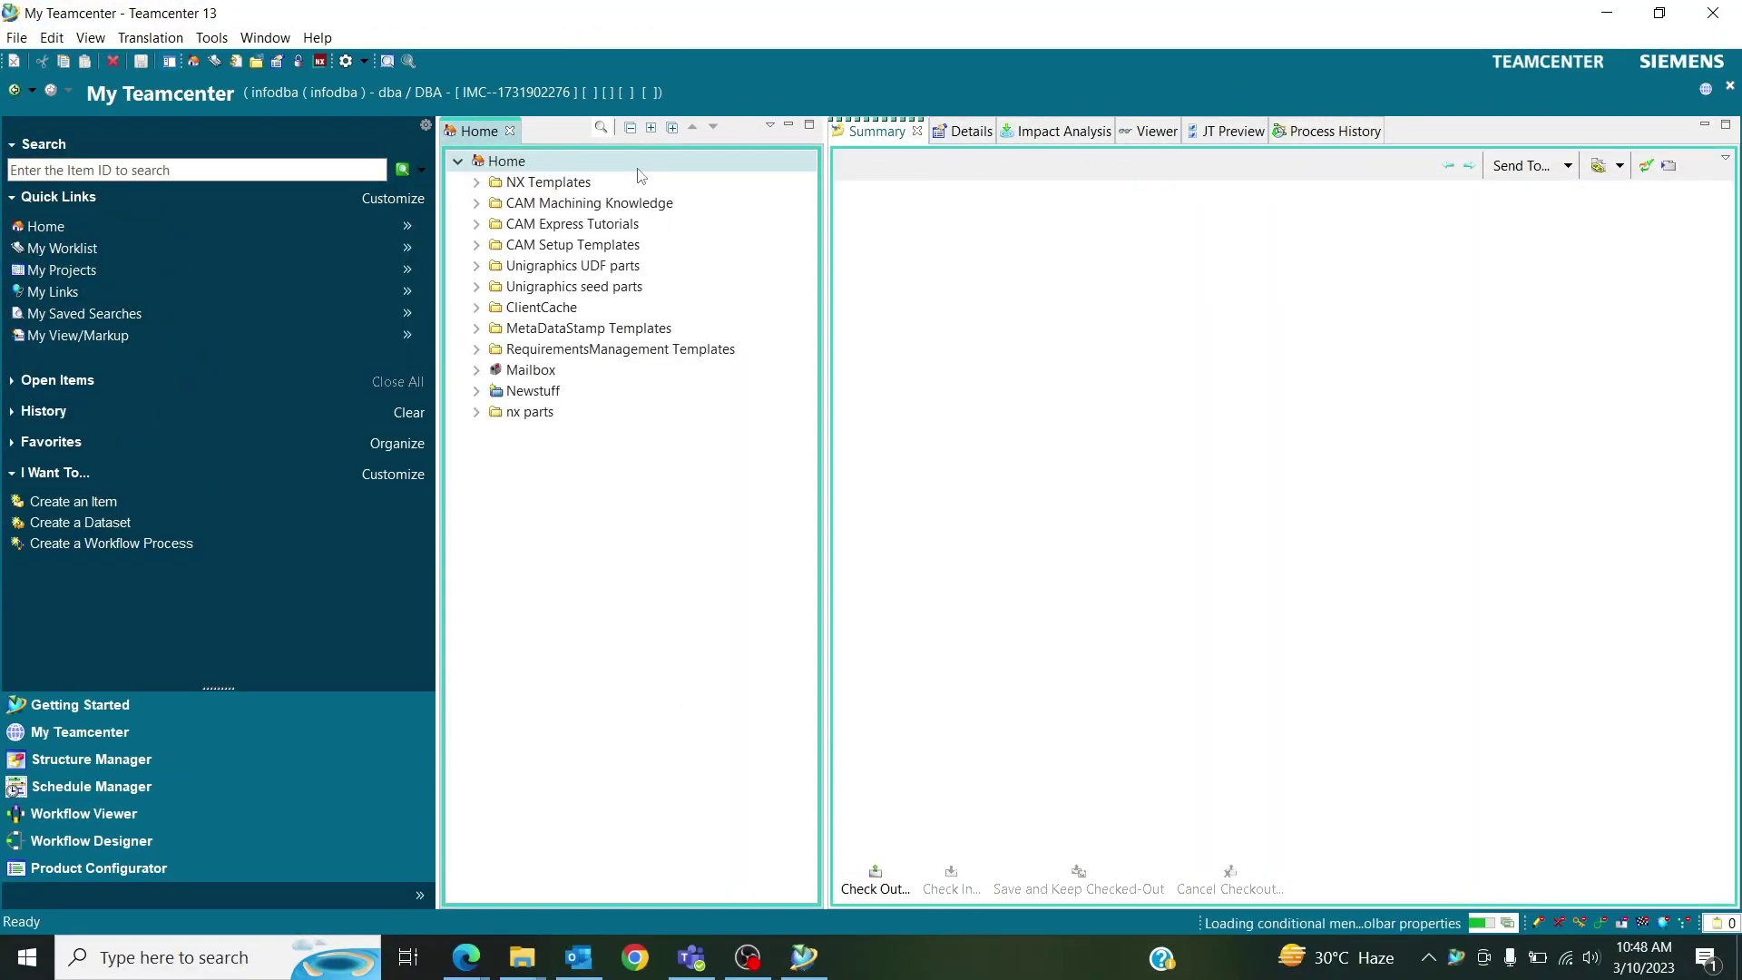
Set item 000028's object_desc to 'piston', check it in, and open it in NX.
left_click(476, 411)
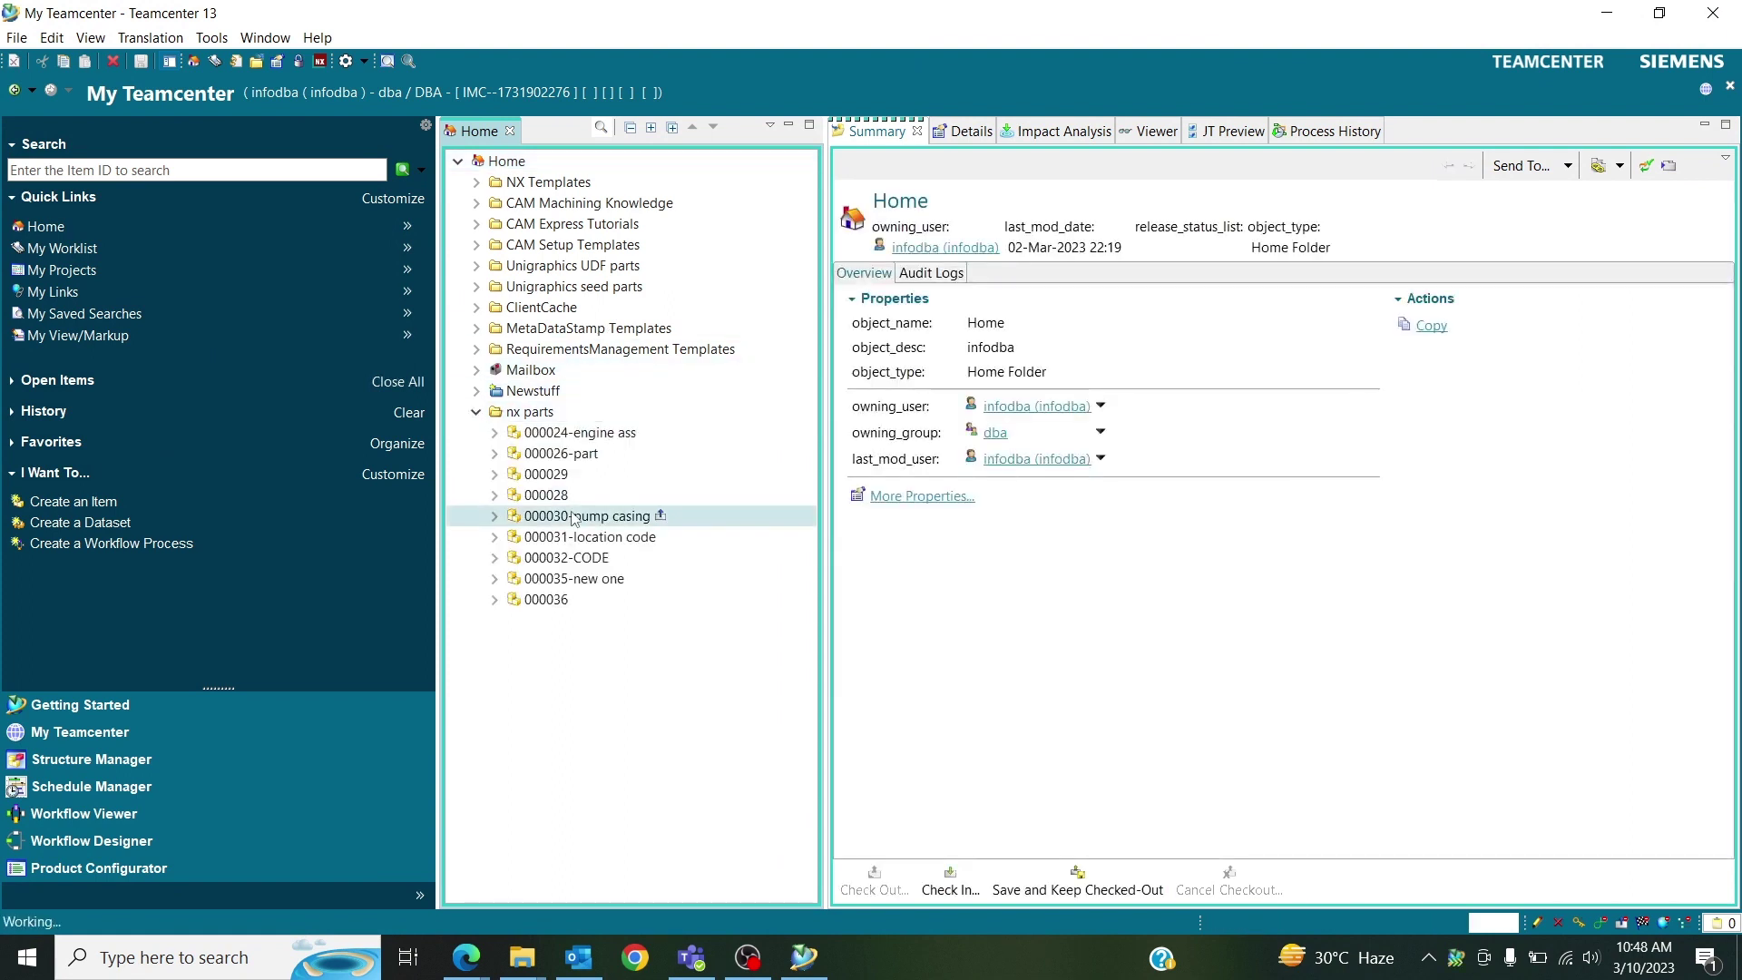
left_click(547, 495)
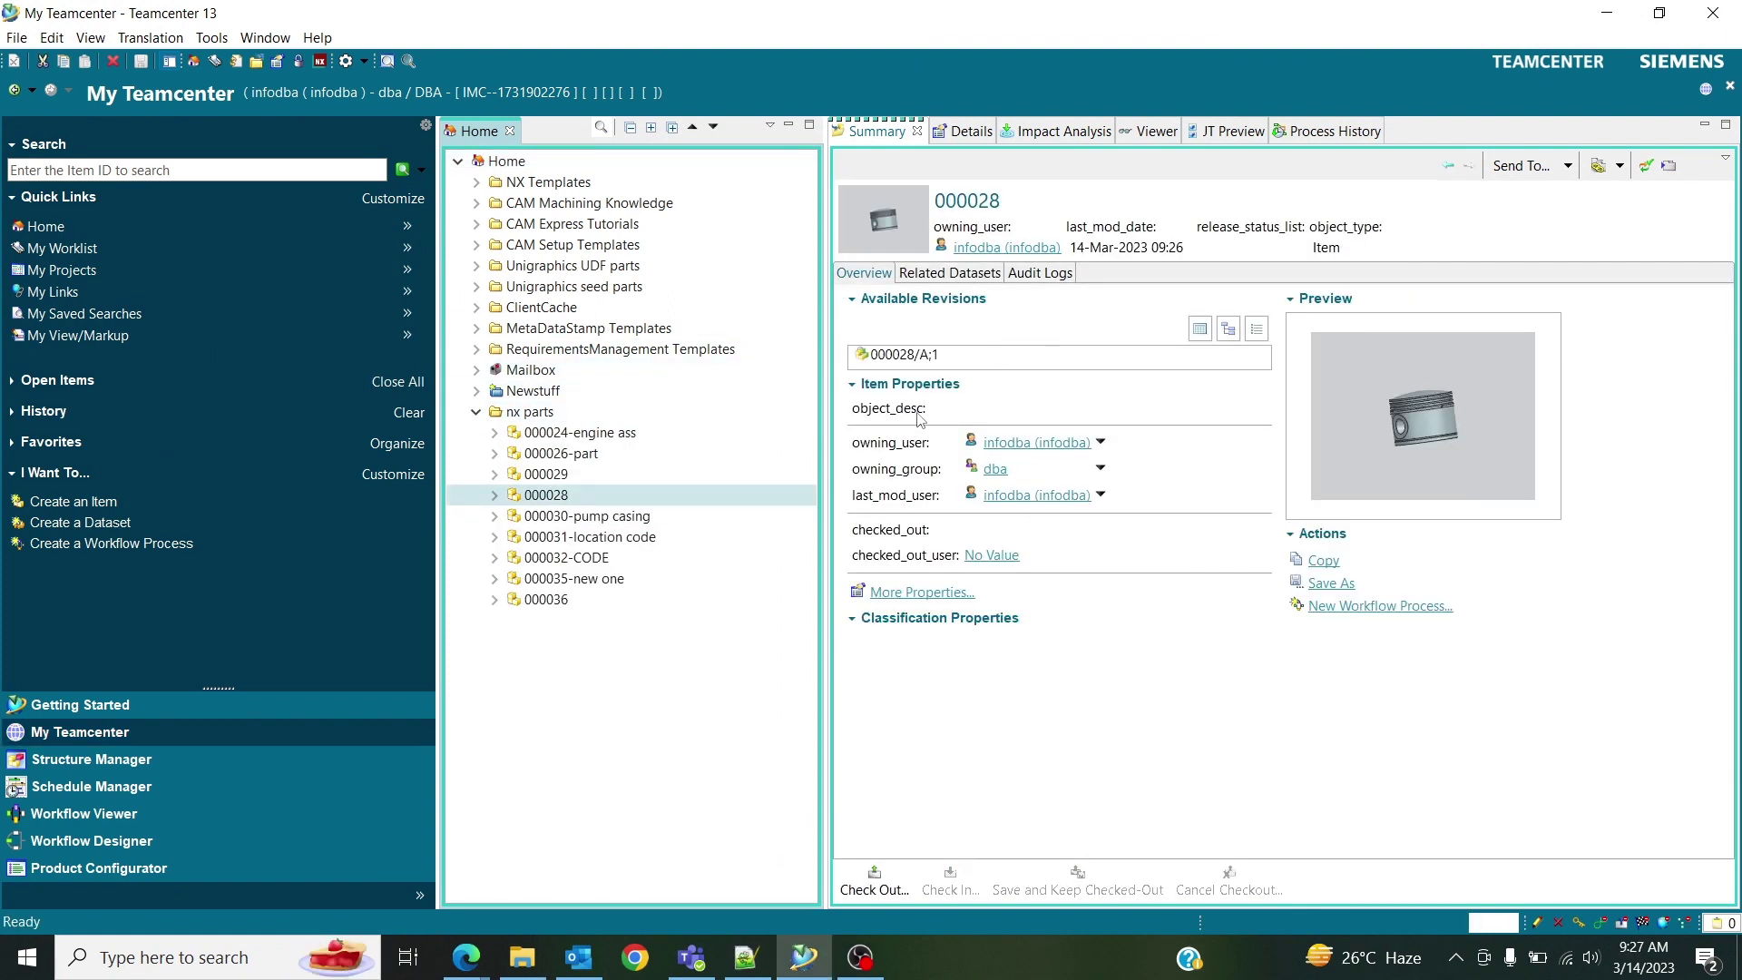
right_click(550, 497)
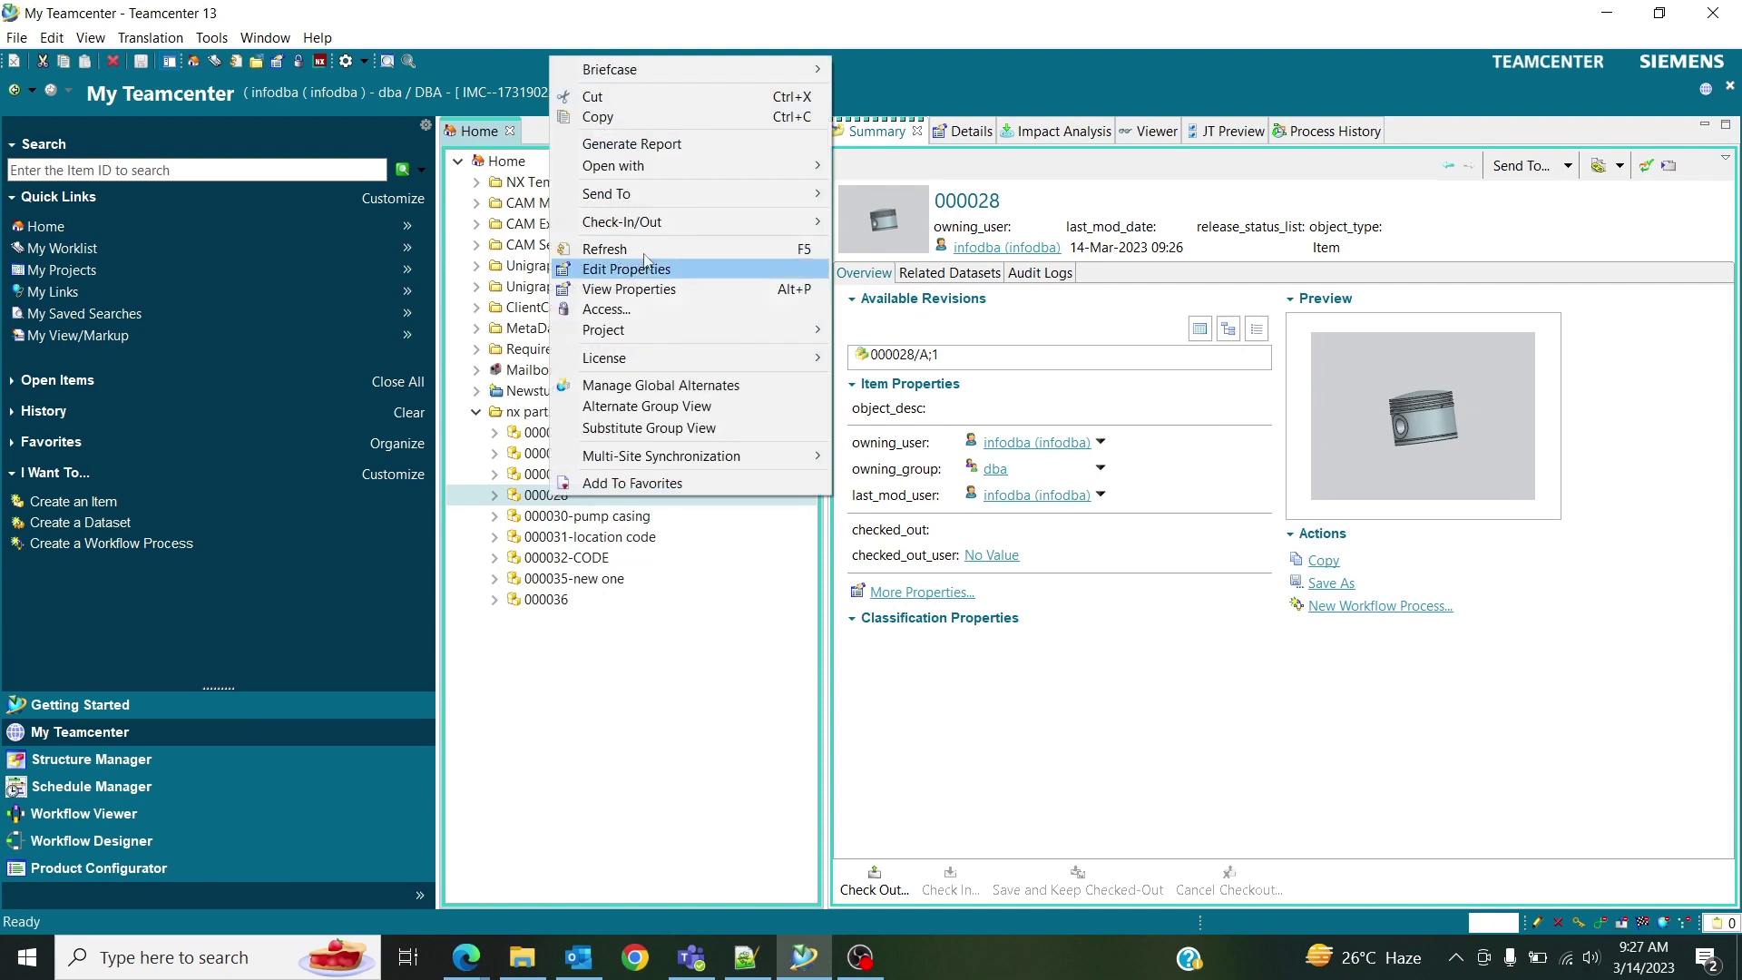
left_click(667, 271)
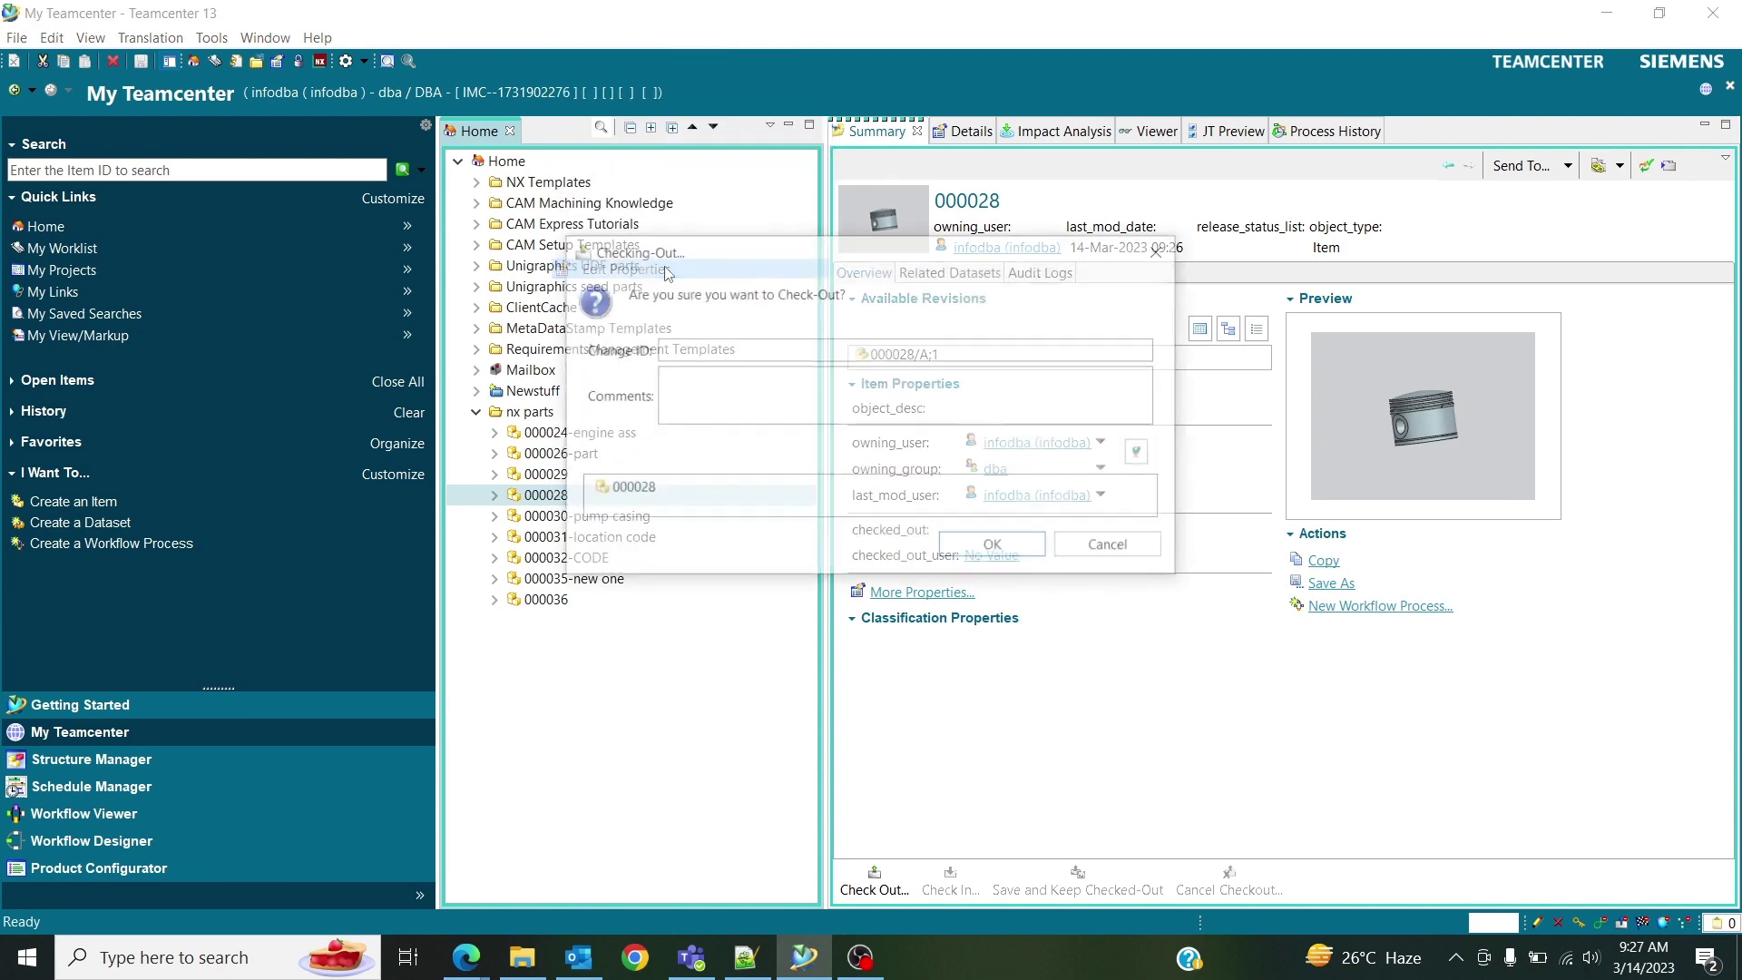
left_click(996, 547)
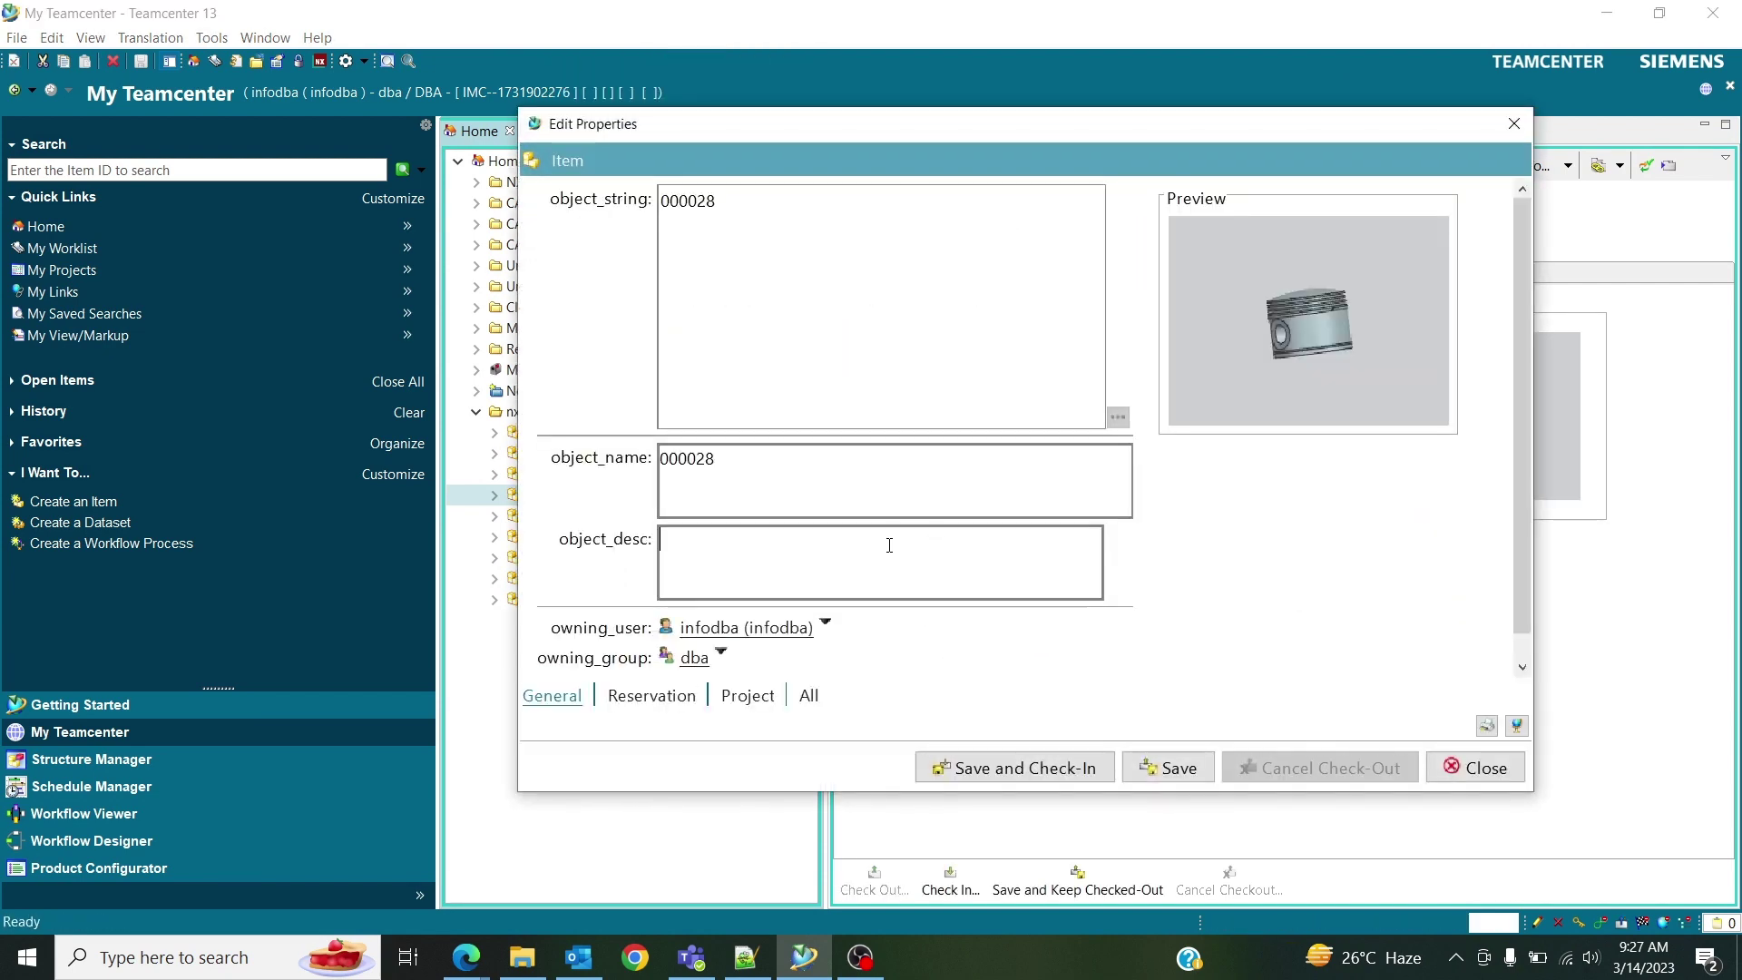
type("piston")
left_click(1016, 770)
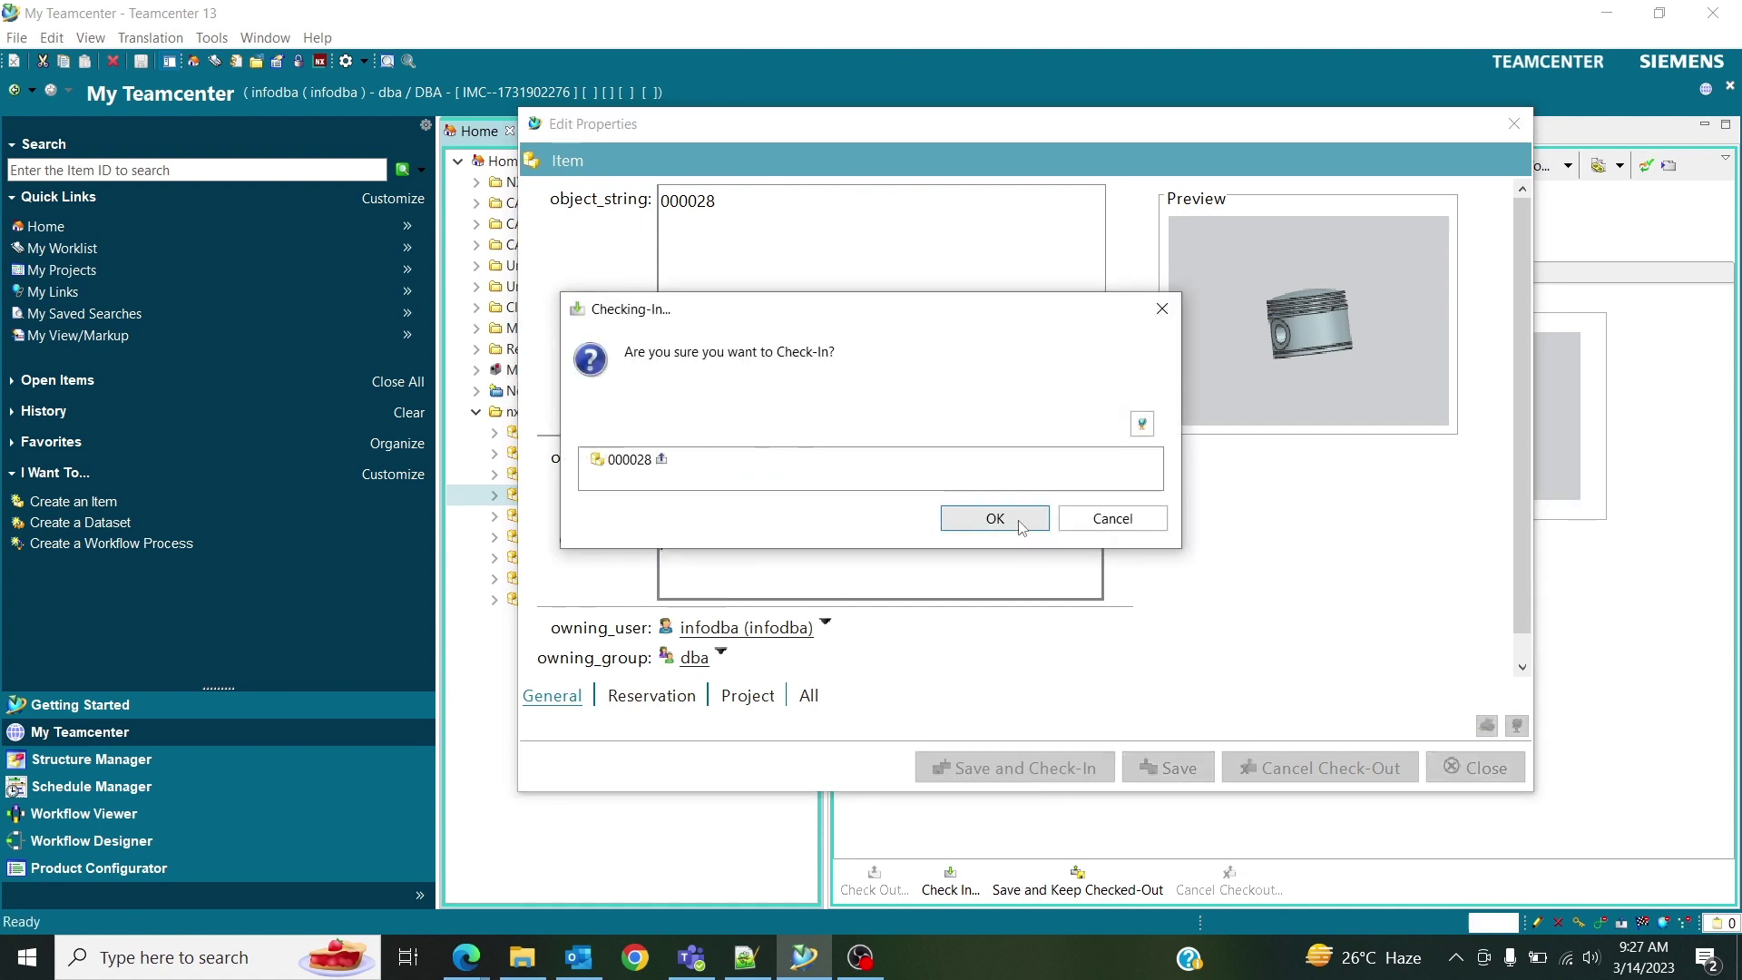
left_click(1015, 520)
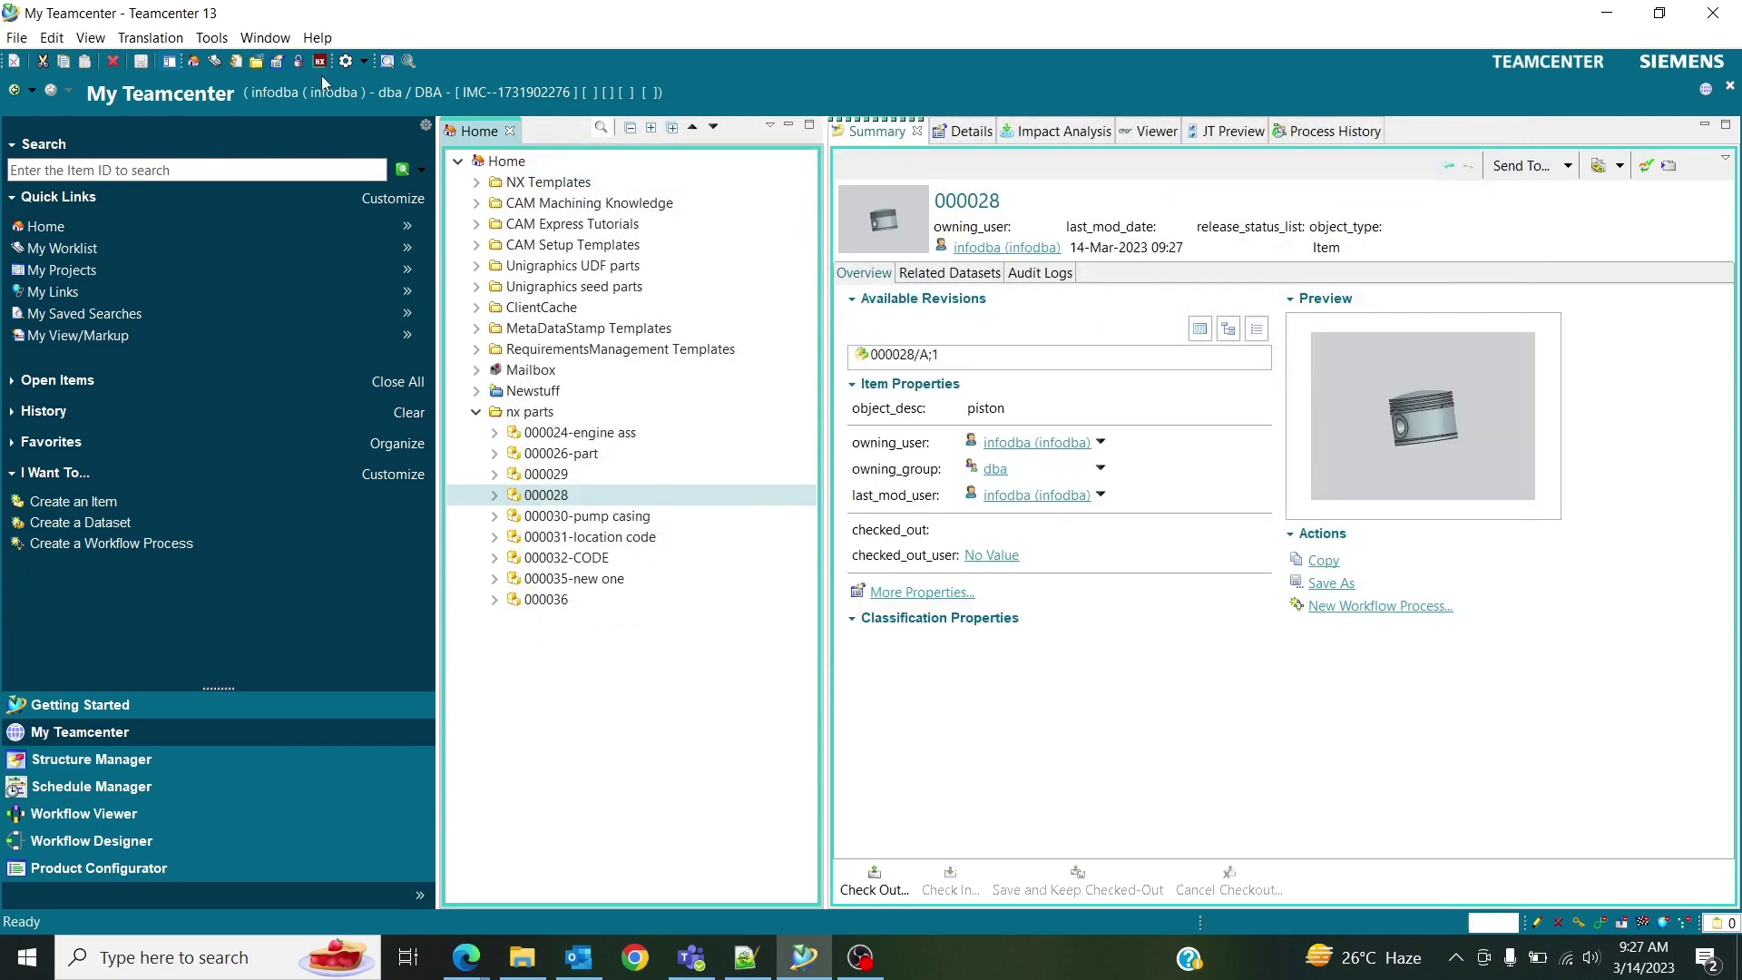
left_click(320, 60)
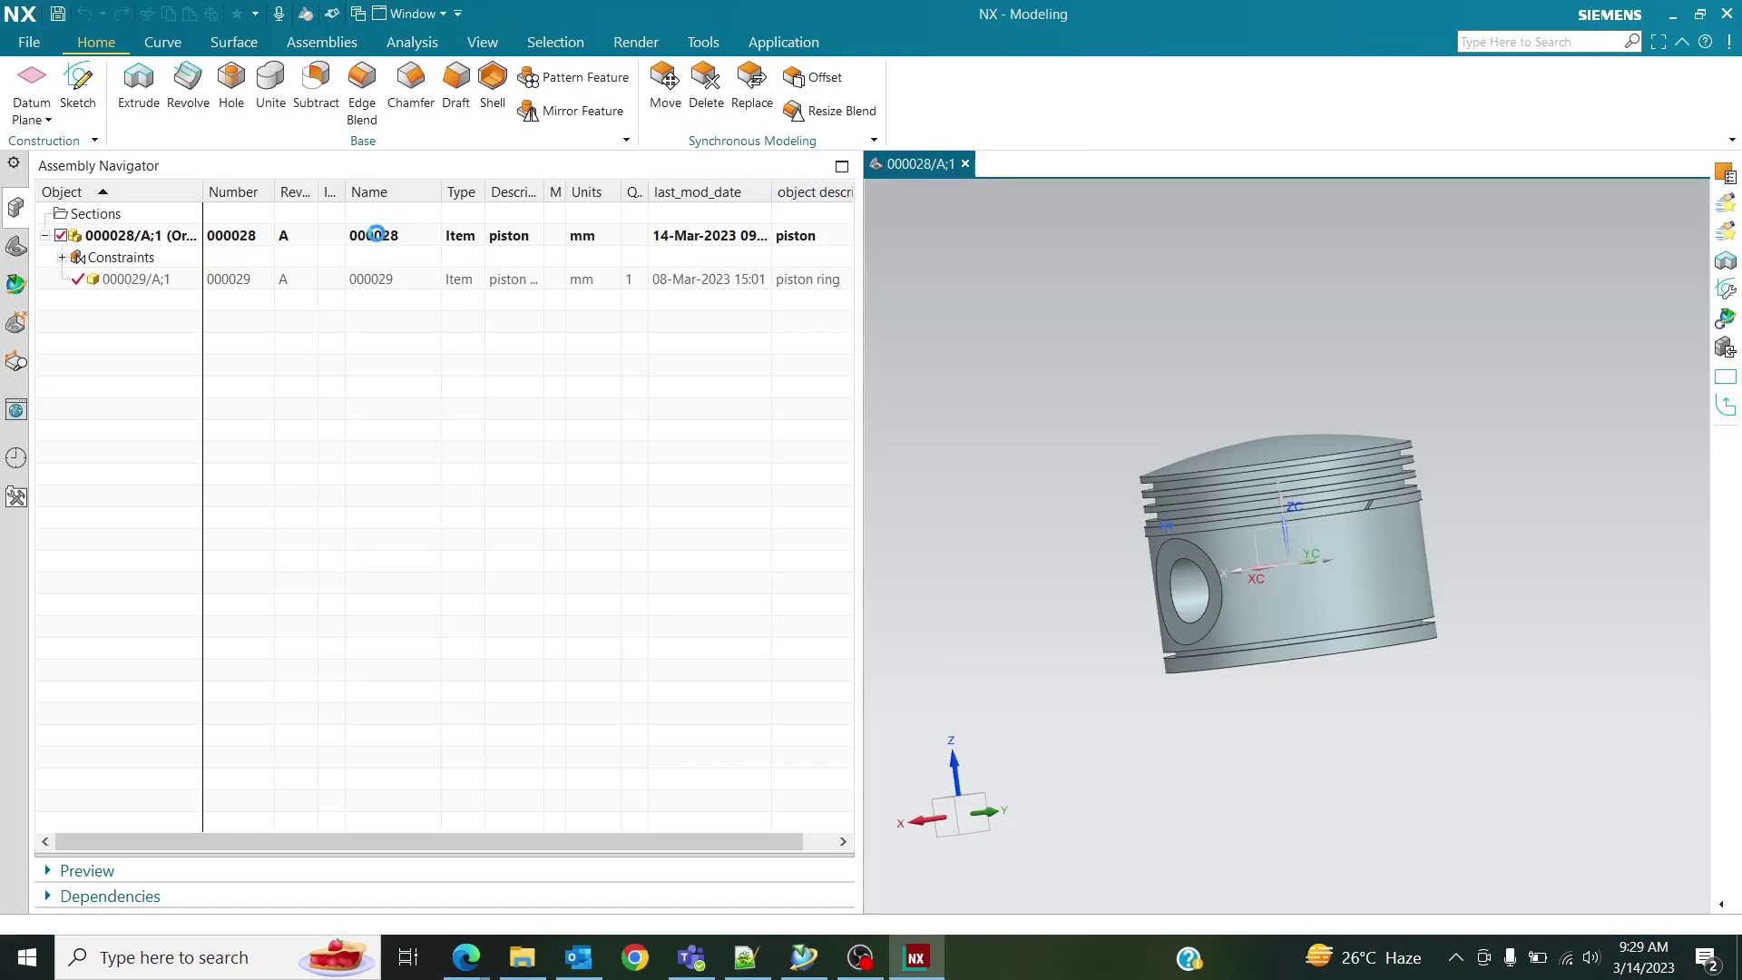
Change part 000028's Description (object_desc) to 'piston head', save the part, and minimize NX.
right_click(379, 238)
left_click(427, 549)
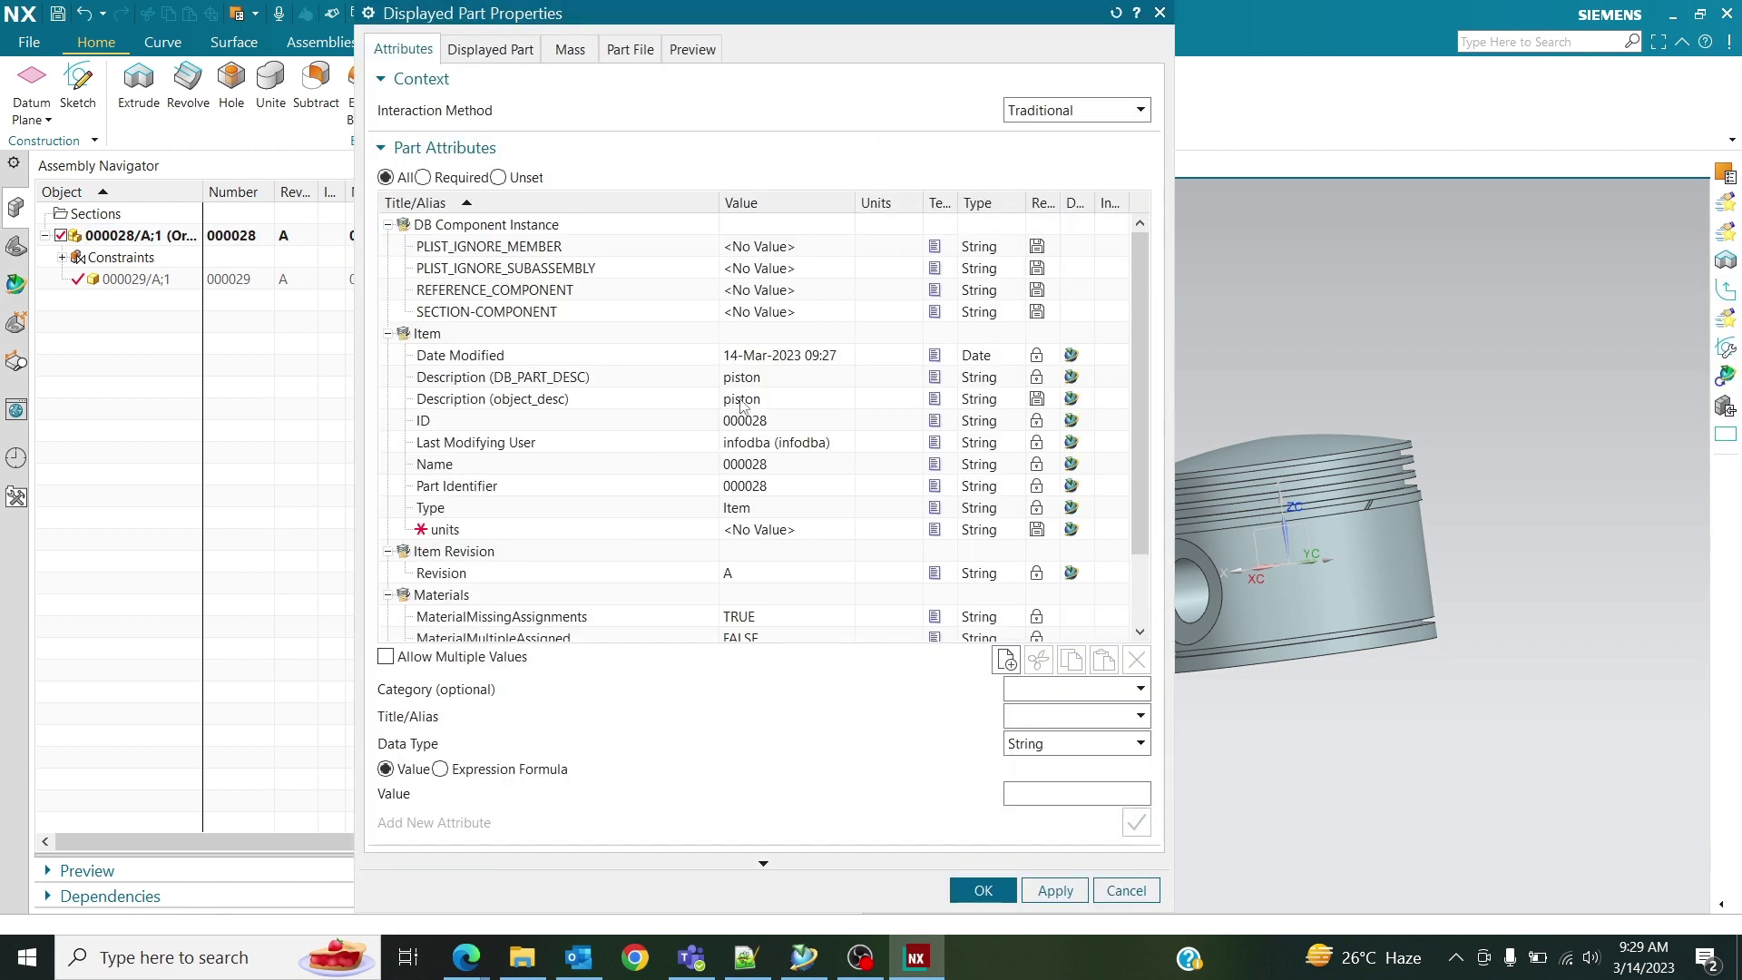
left_click(742, 401)
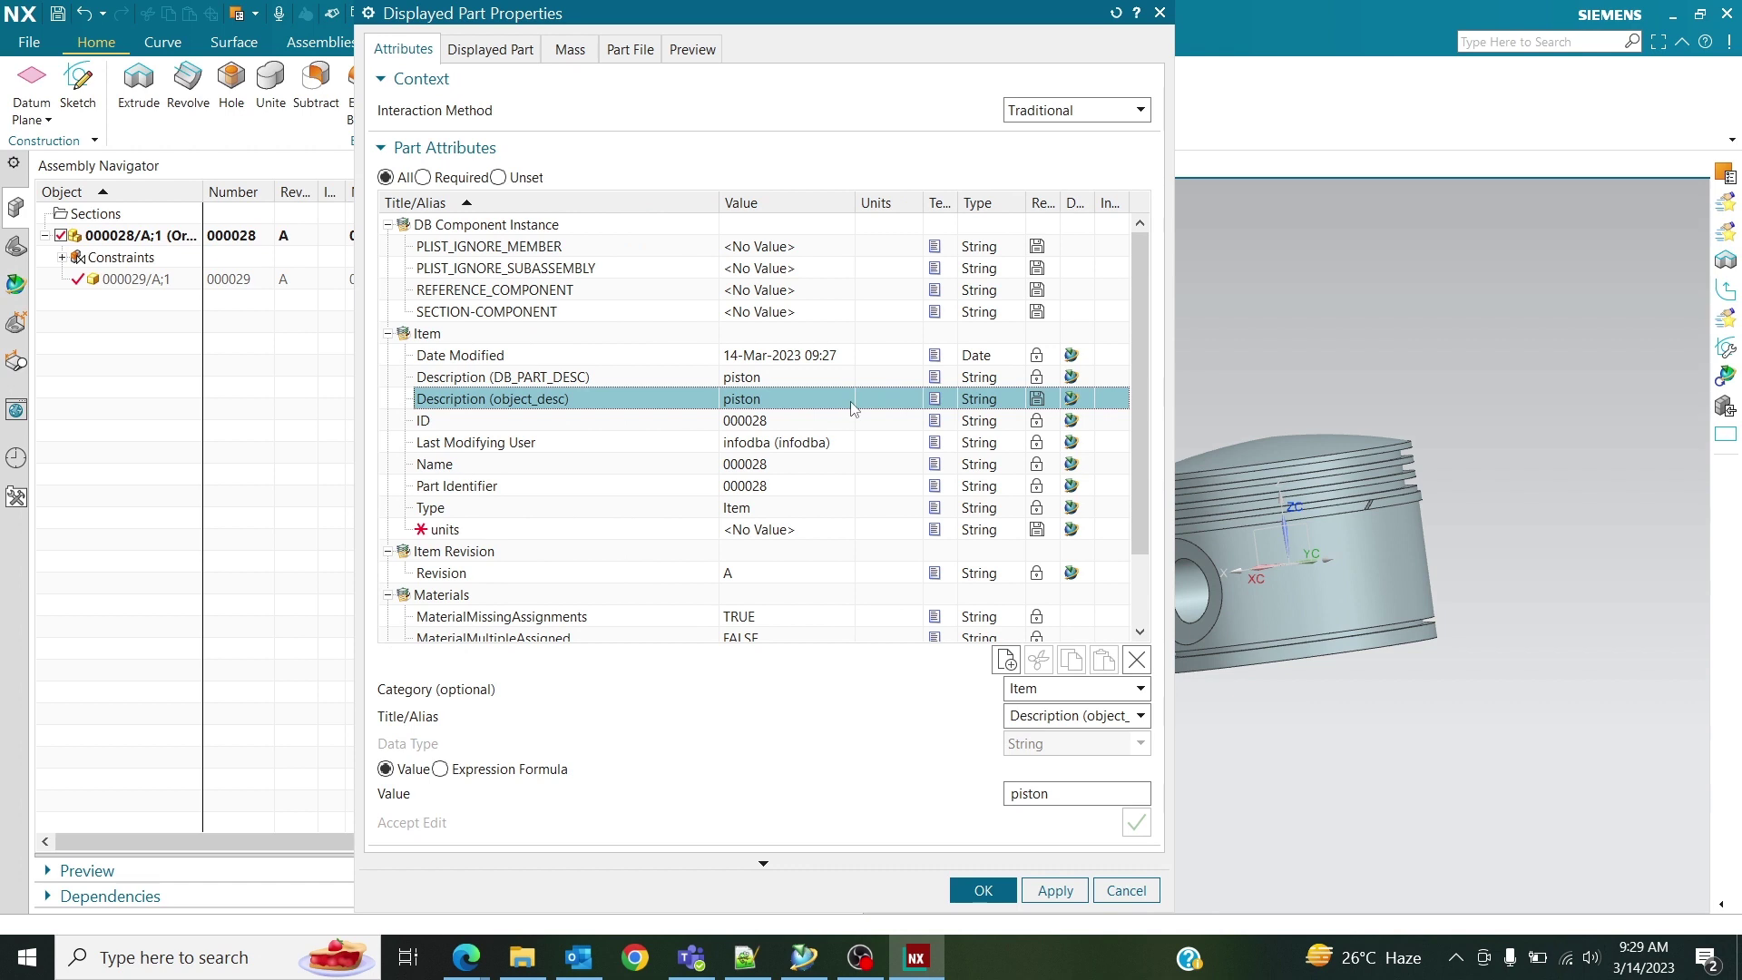
left_click(1067, 795)
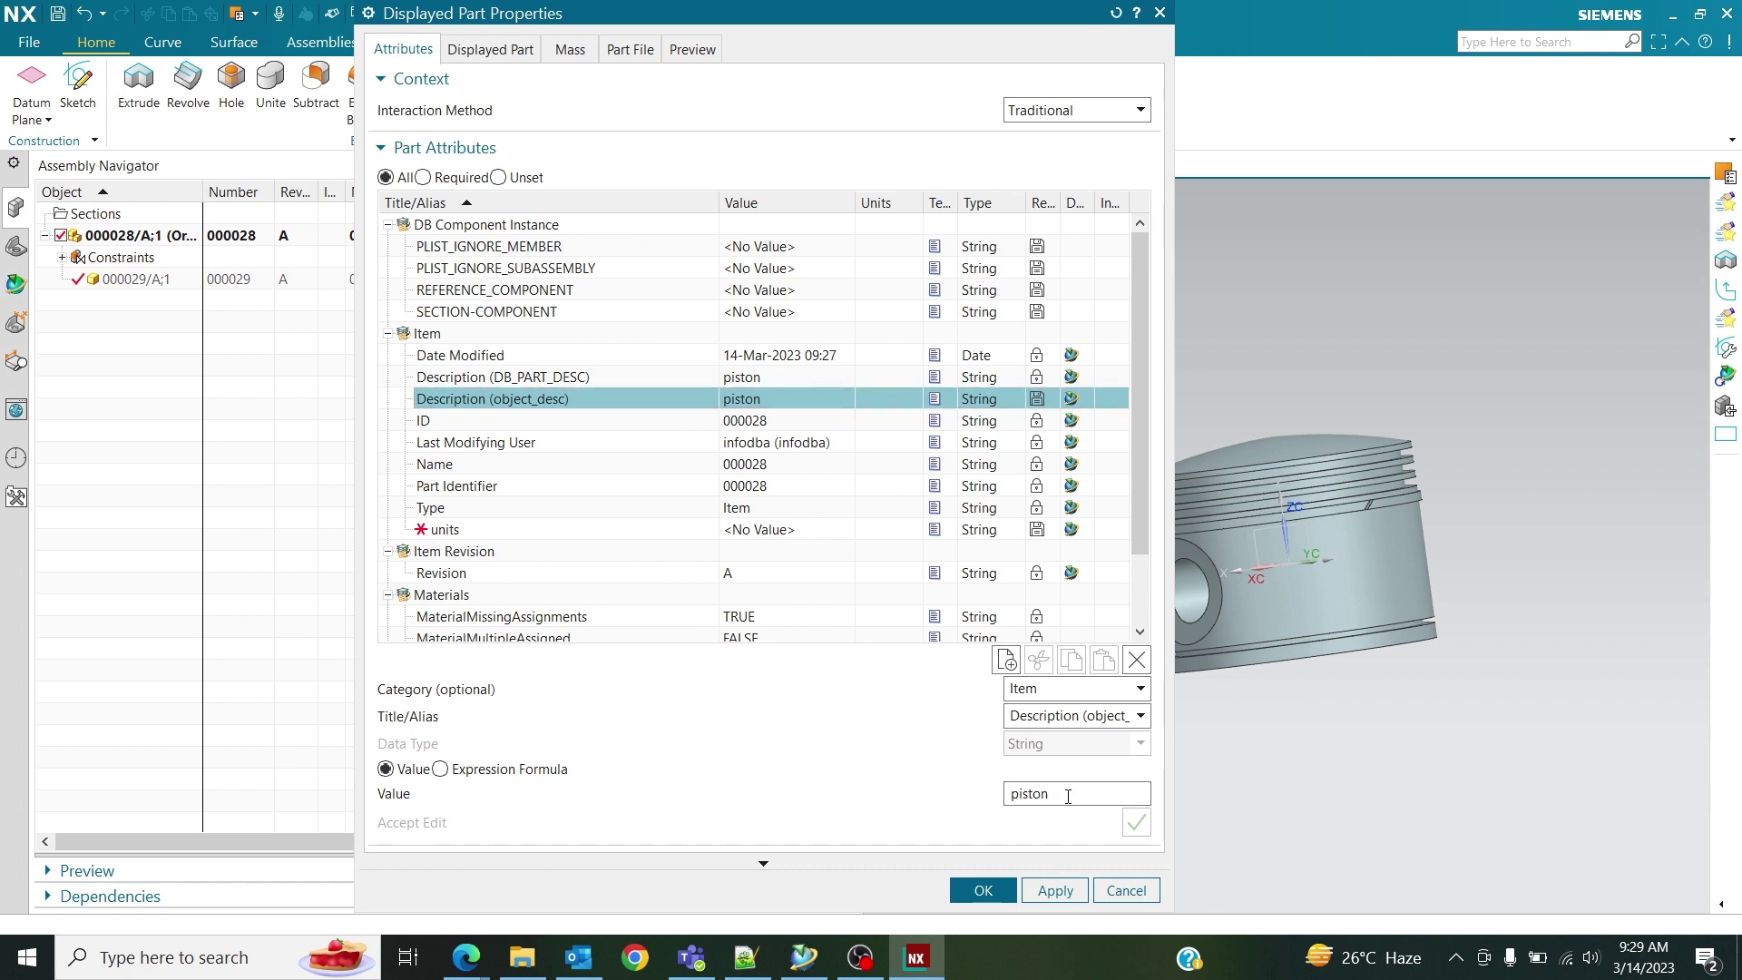
key("BackSpace")
key("BackSpace")
key("BackSpace")
key("BackSpace")
key("BackSpace")
key("BackSpace")
type("piston head")
left_click(1057, 888)
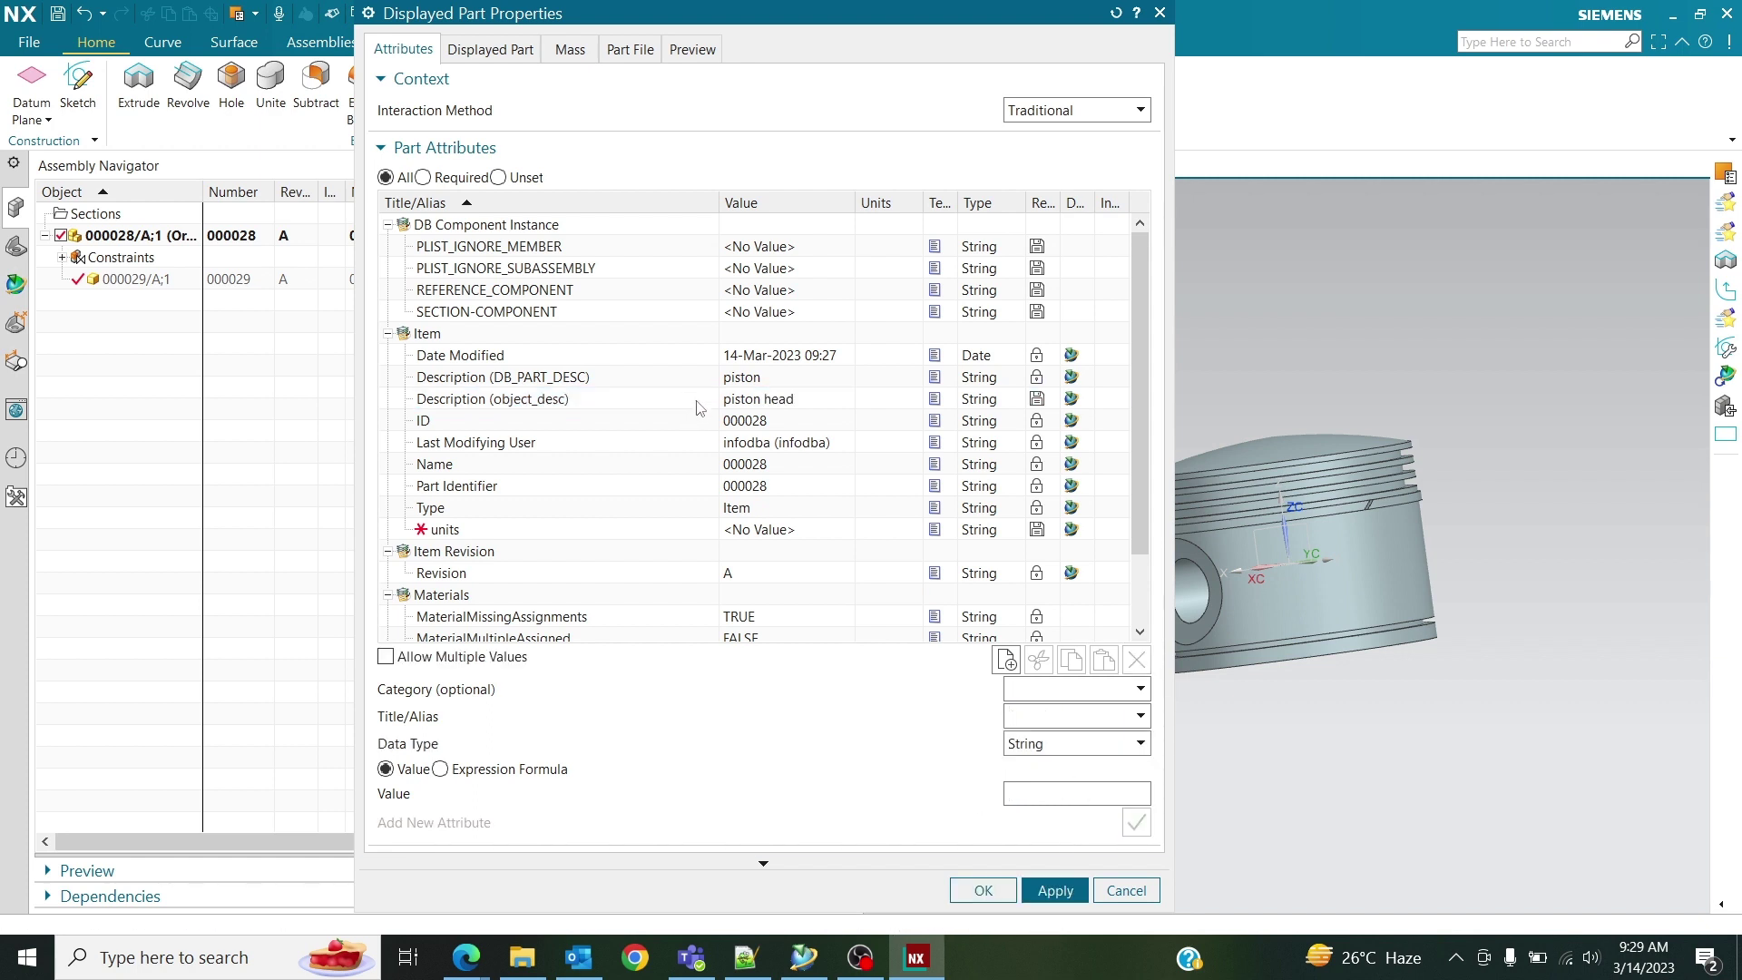
left_click(982, 889)
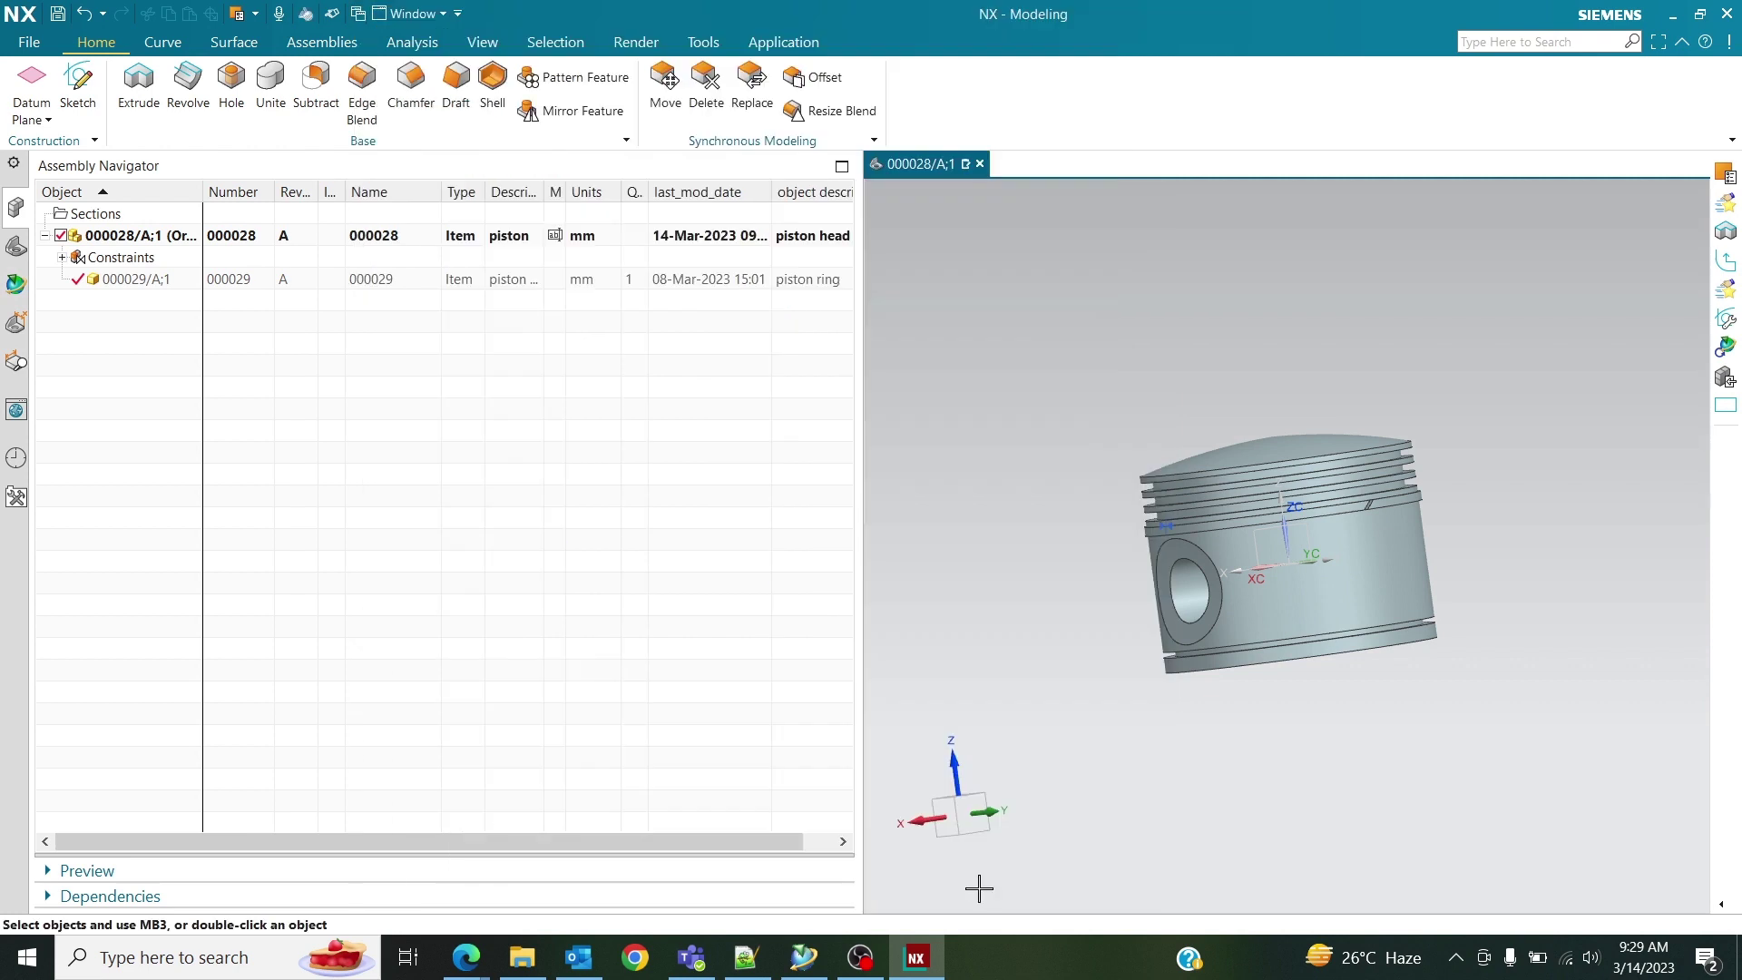
left_click(60, 17)
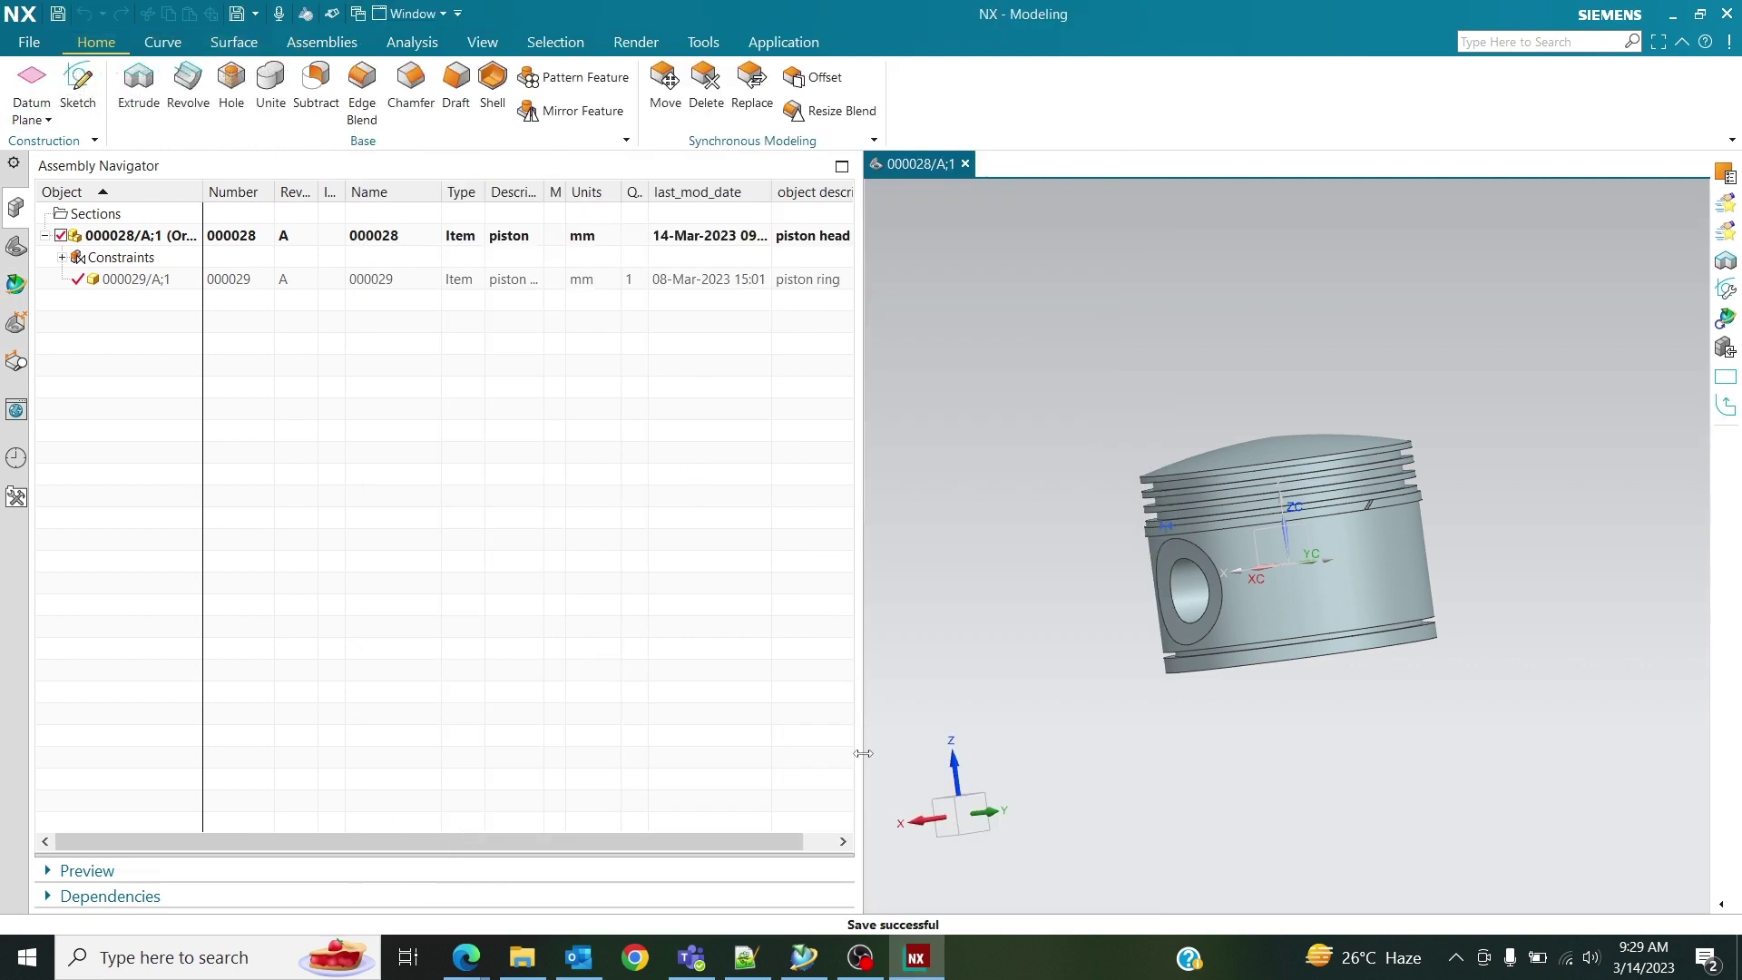
left_click(1672, 14)
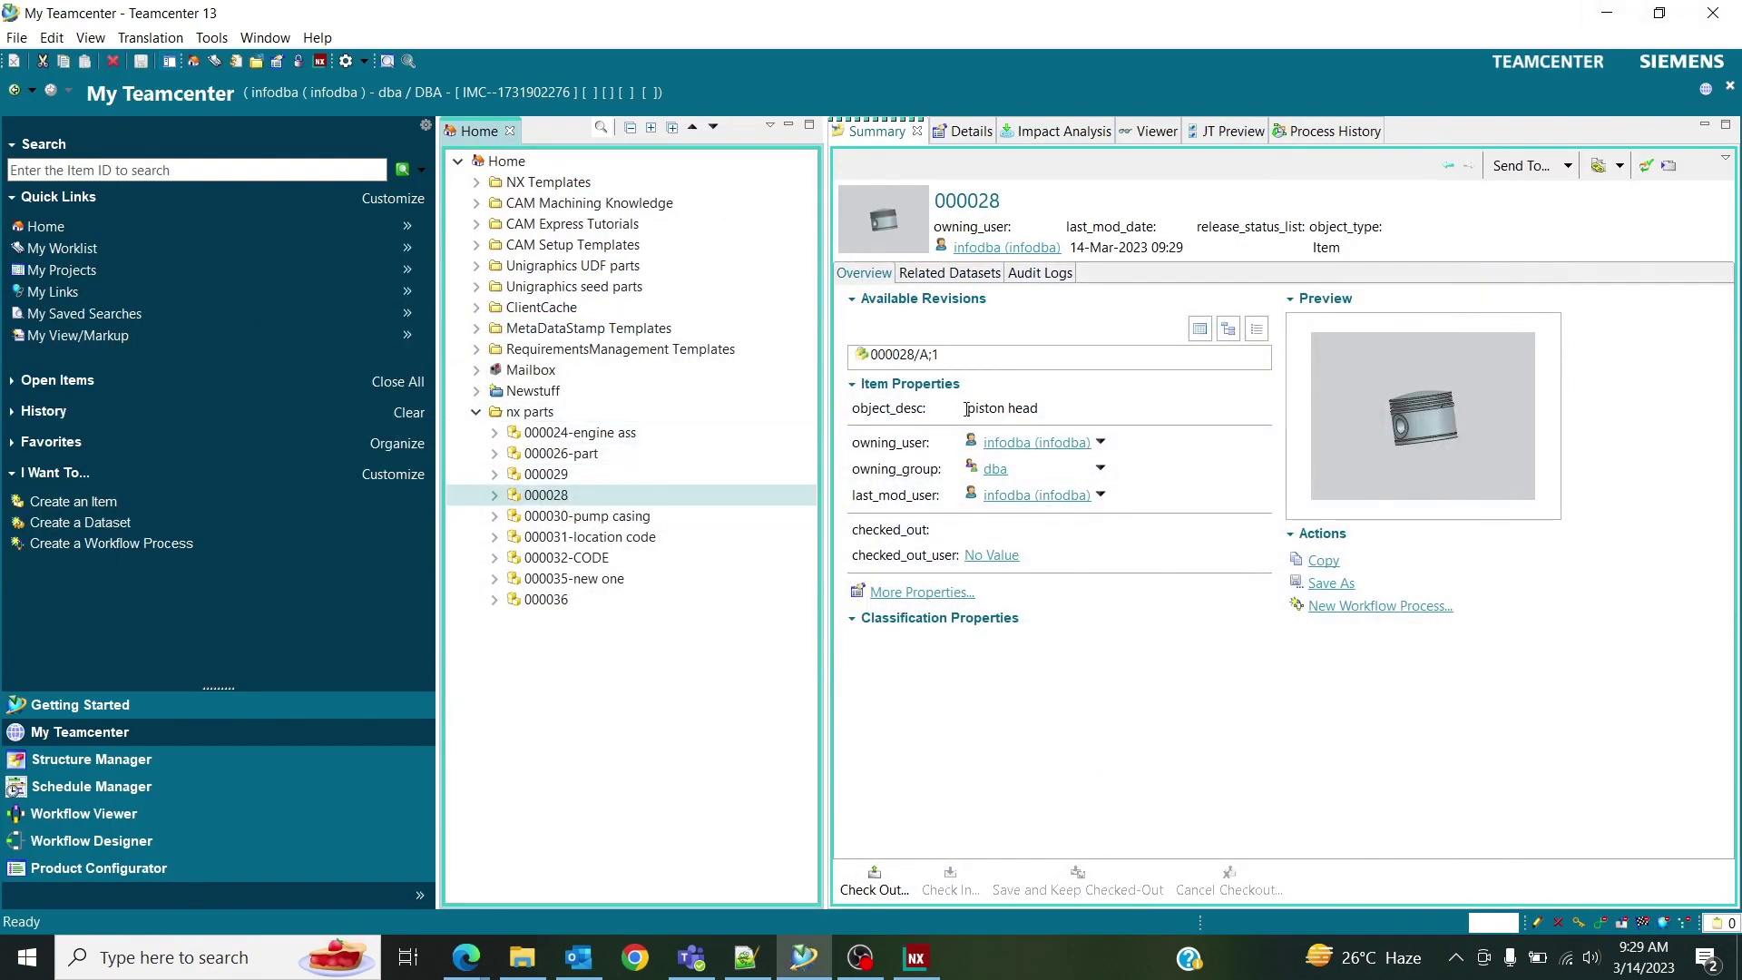
Verify item 000028's Summary shows object_desc as 'piston head'.
left_click_drag(965, 407, 1055, 404)
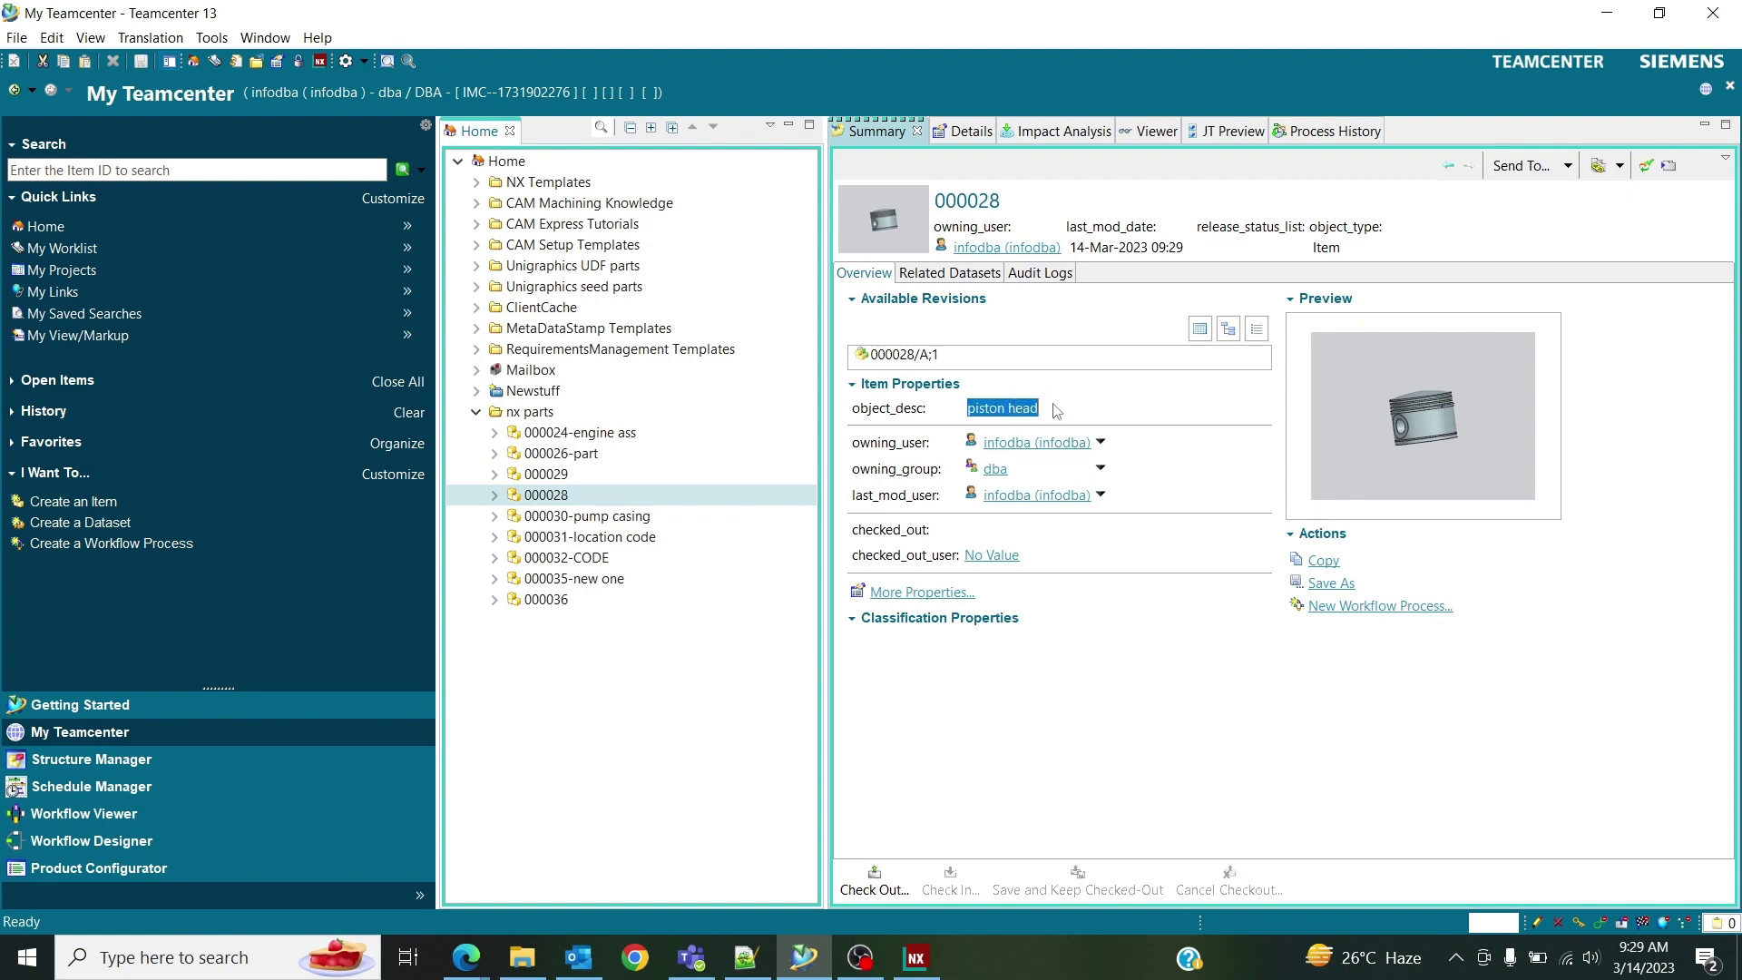
left_click(1058, 413)
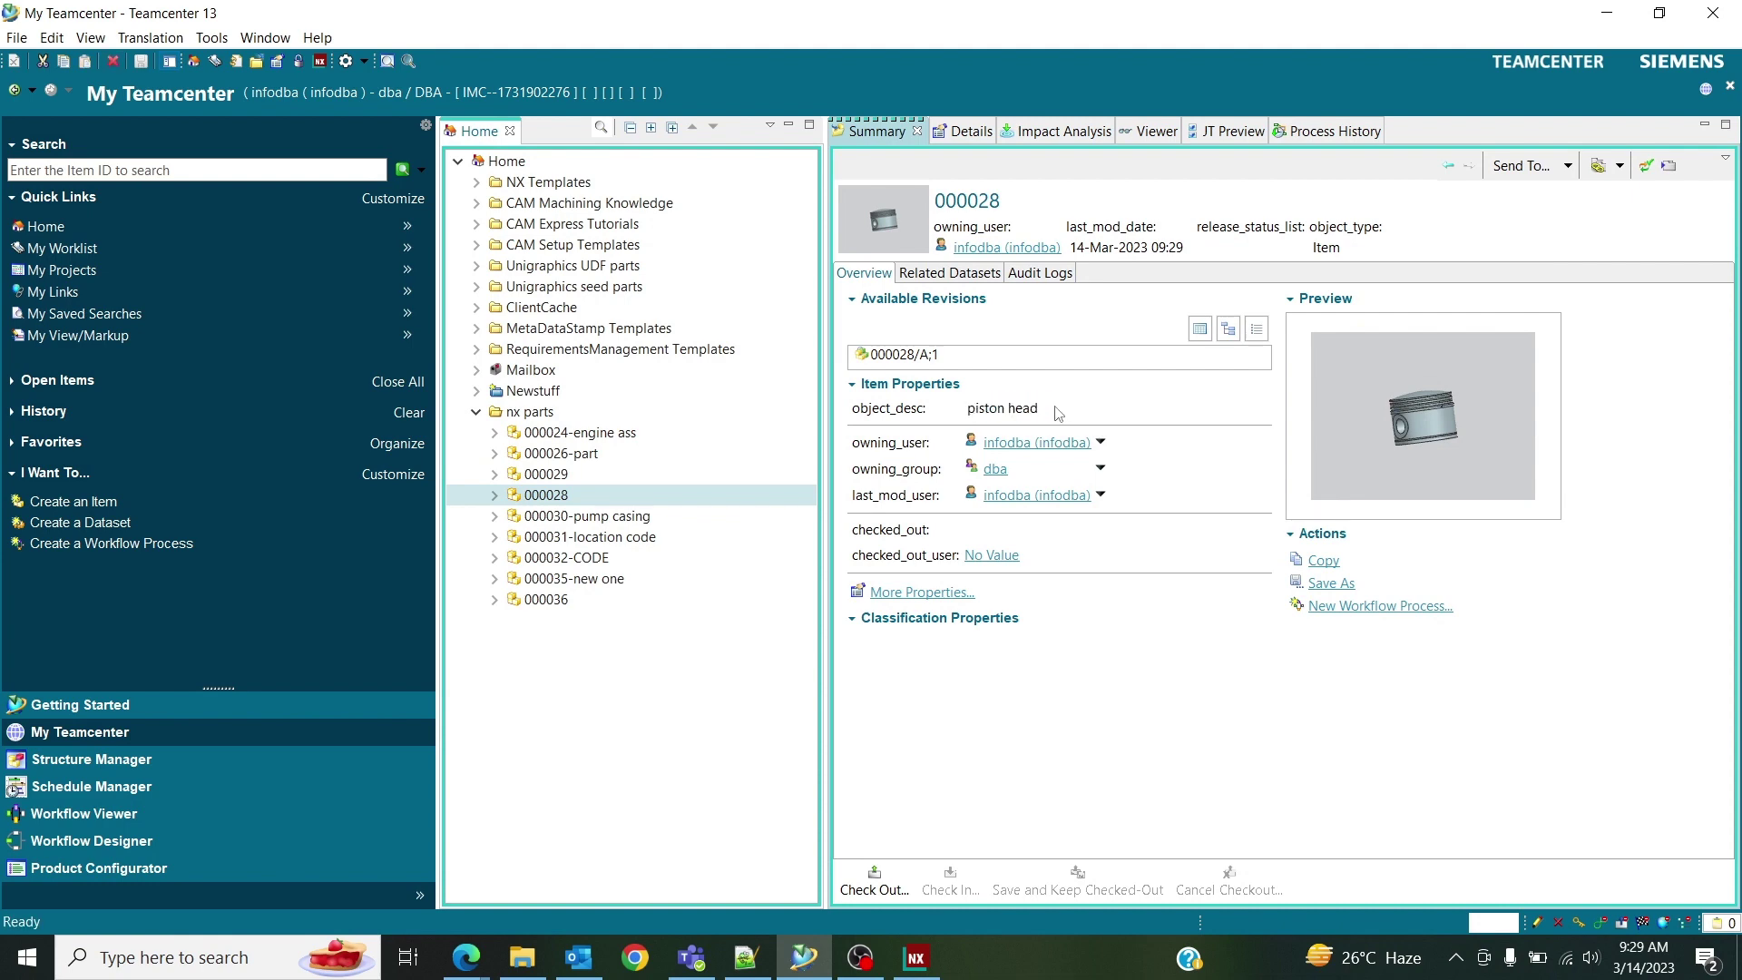